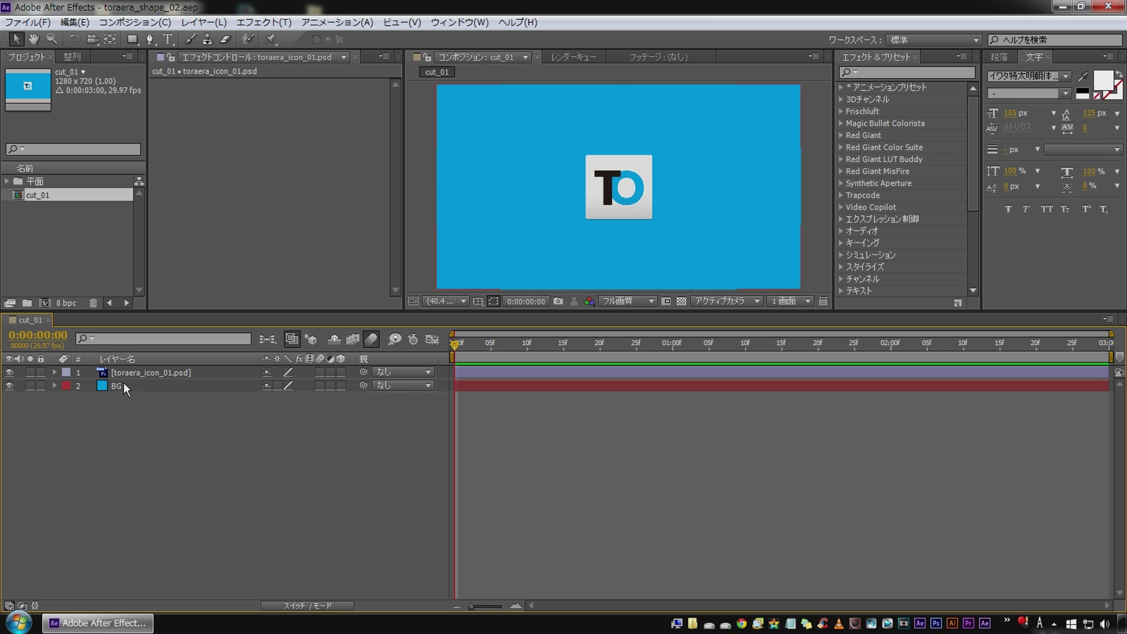
# - Select the blue BG layer in the cut_01 composition
pyautogui.click(123, 384)
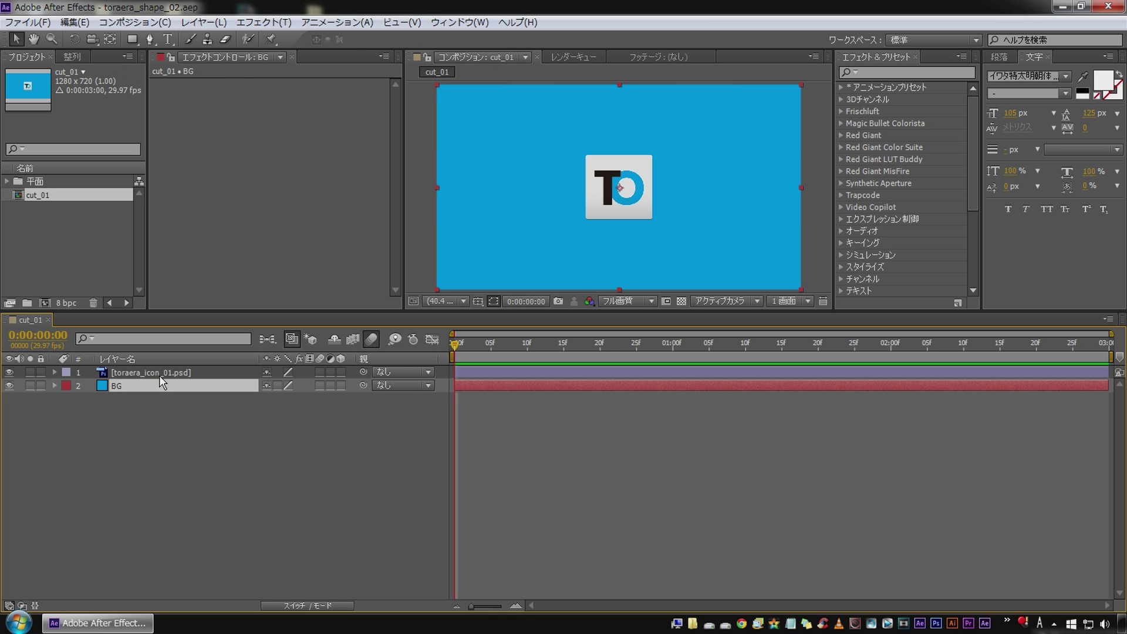
# - With no layers selected, draw a large white circle over the TO logo using the Ellipse Tool
pyautogui.click(159, 373)
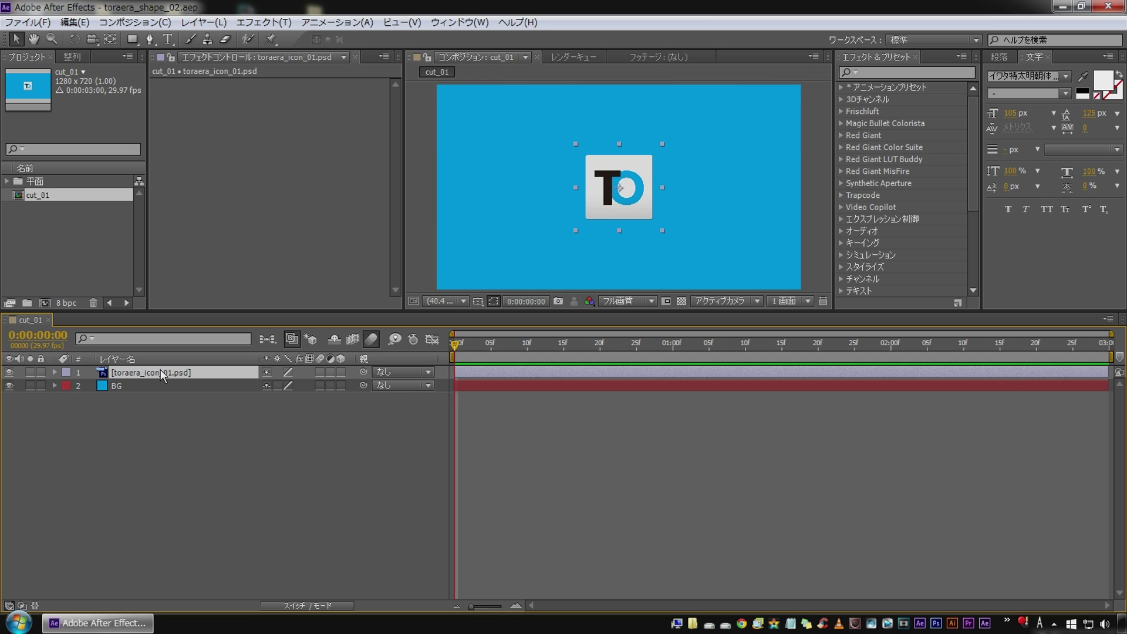
pyautogui.click(171, 432)
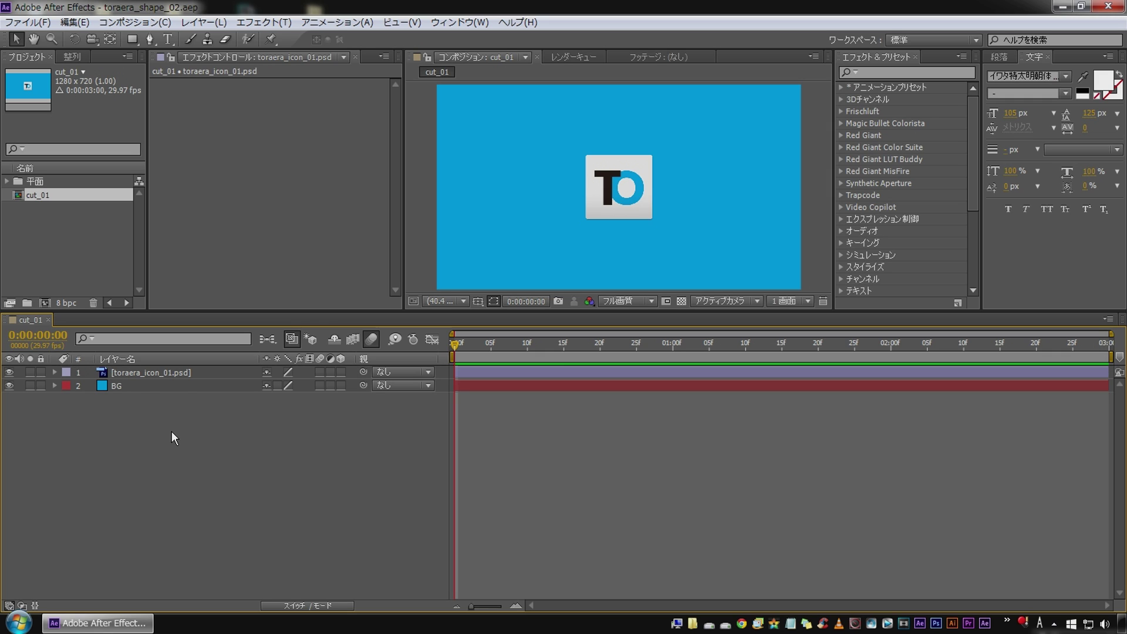
pyautogui.moveTo(138, 37); pyautogui.dragTo(209, 81)
pyautogui.click(209, 78)
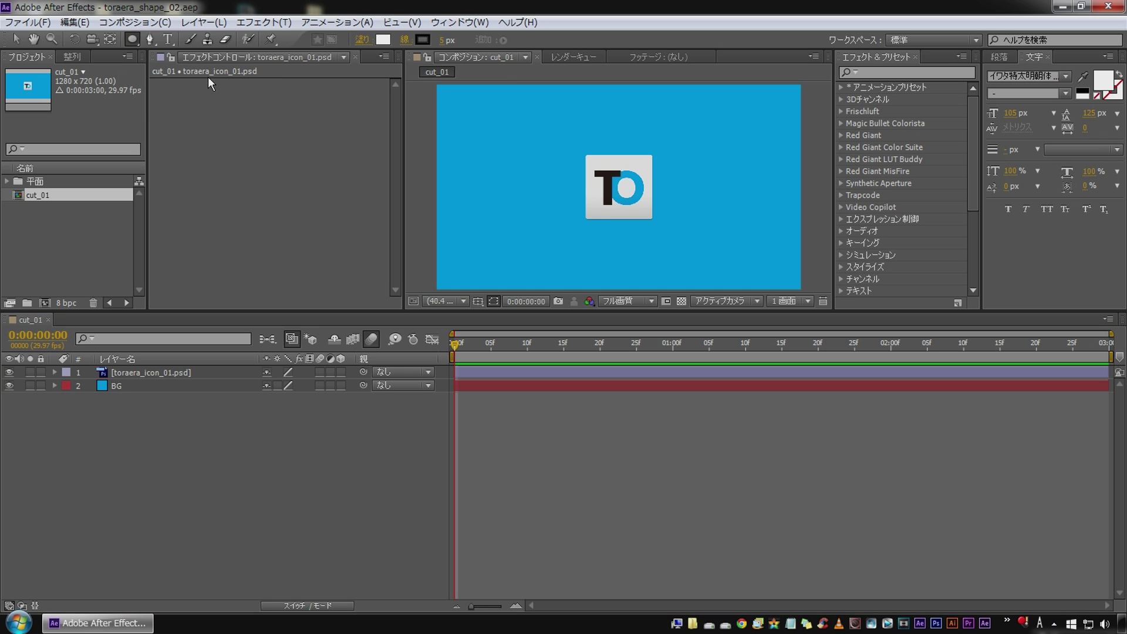
pyautogui.moveTo(537, 134)
pyautogui.mouseDown()
pyautogui.moveTo(670, 240)
pyautogui.moveTo(661, 233)
pyautogui.mouseUp()
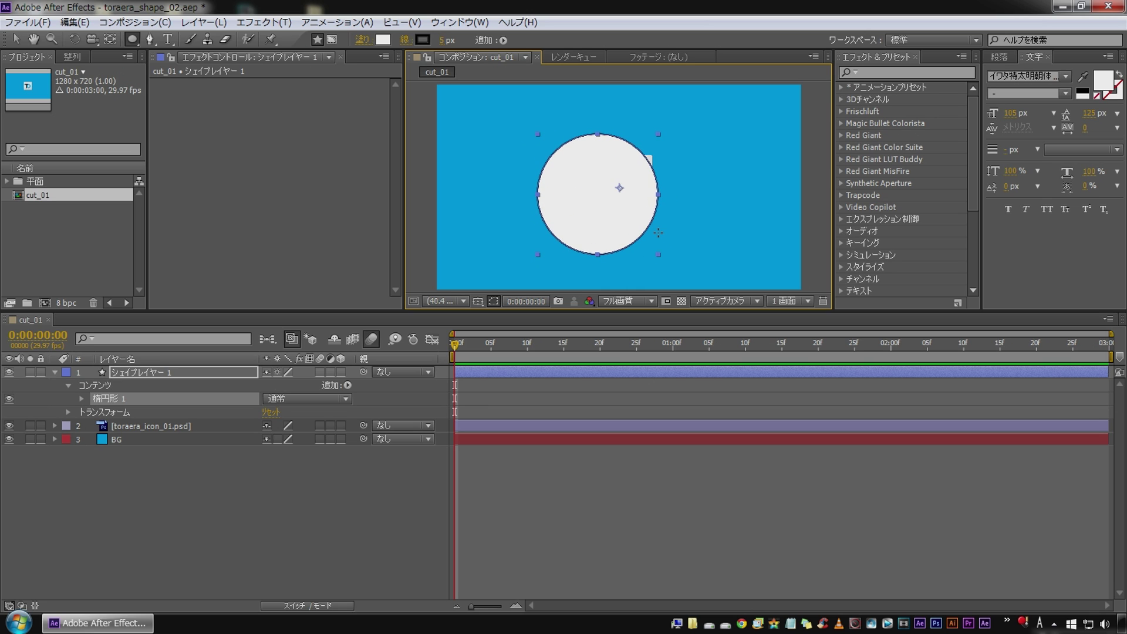
pyautogui.click(136, 371)
pyautogui.click(80, 58)
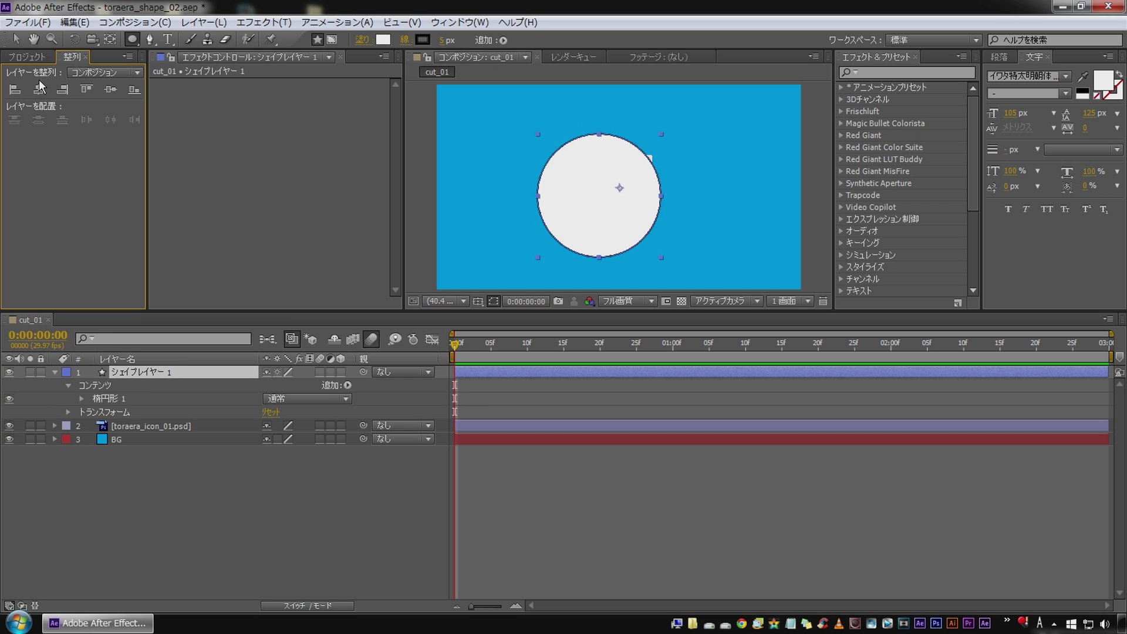
# - Center the circle horizontally and vertically in the composition
pyautogui.click(39, 89)
pyautogui.click(113, 88)
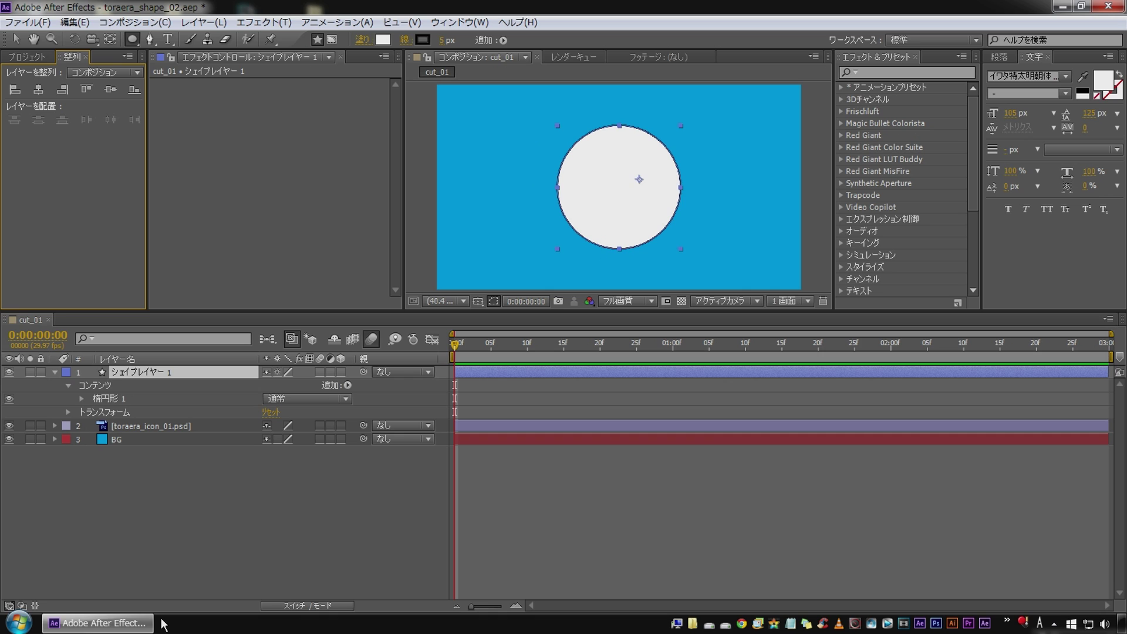
pyautogui.click(172, 561)
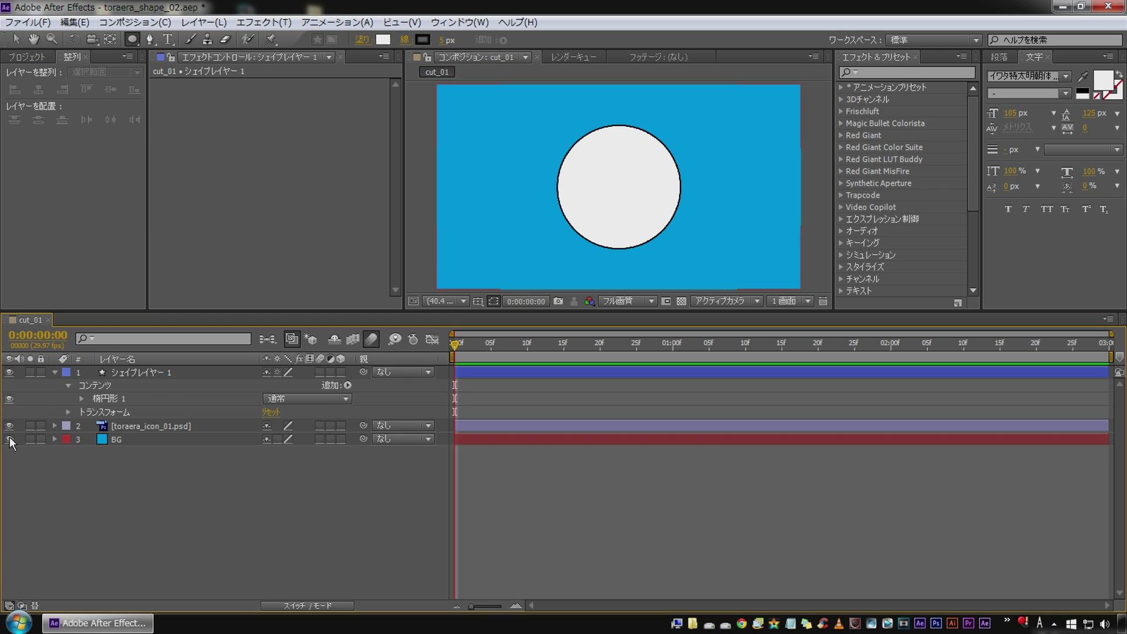
pyautogui.click(143, 372)
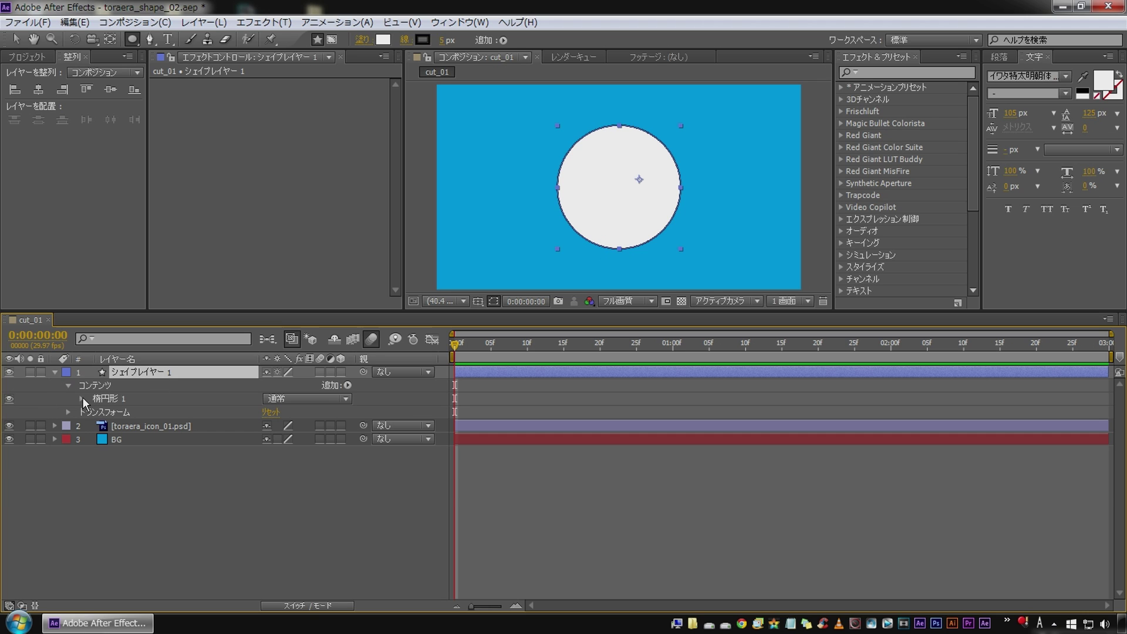
# - Set the circle's Stroke 1 Opacity to 0%
pyautogui.click(80, 399)
pyautogui.click(118, 426)
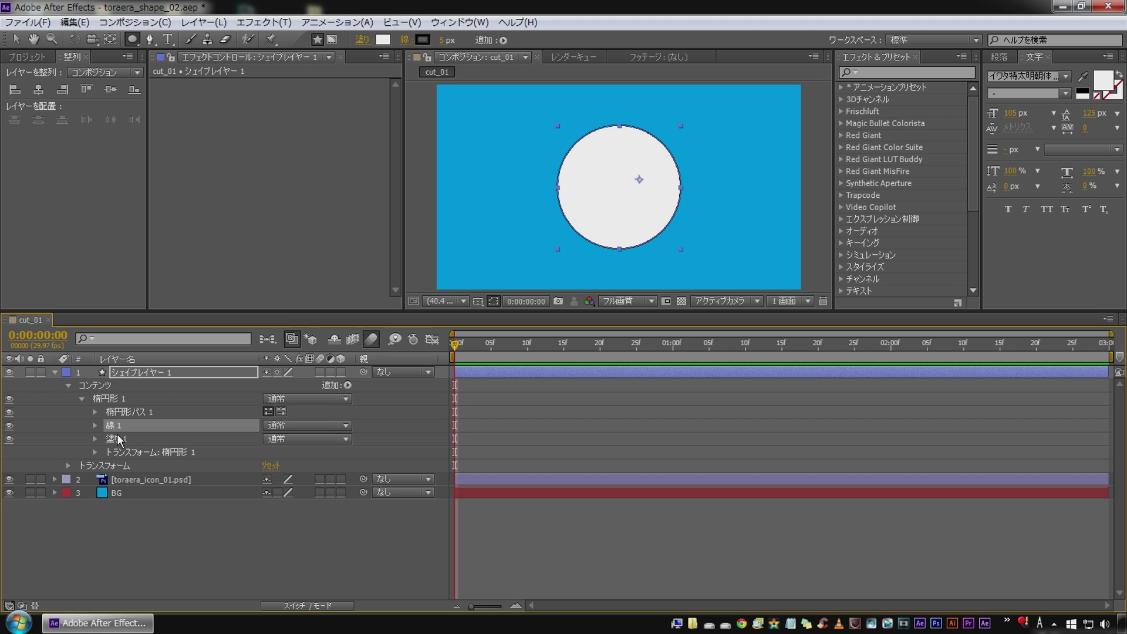
pyautogui.click(116, 440)
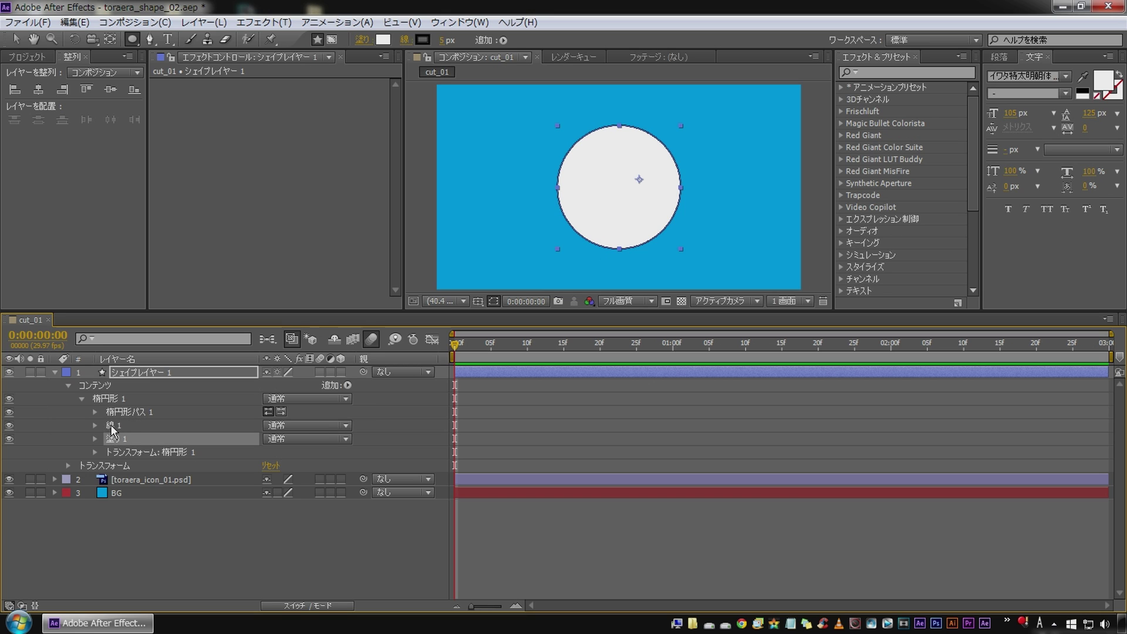
pyautogui.click(111, 426)
pyautogui.click(95, 425)
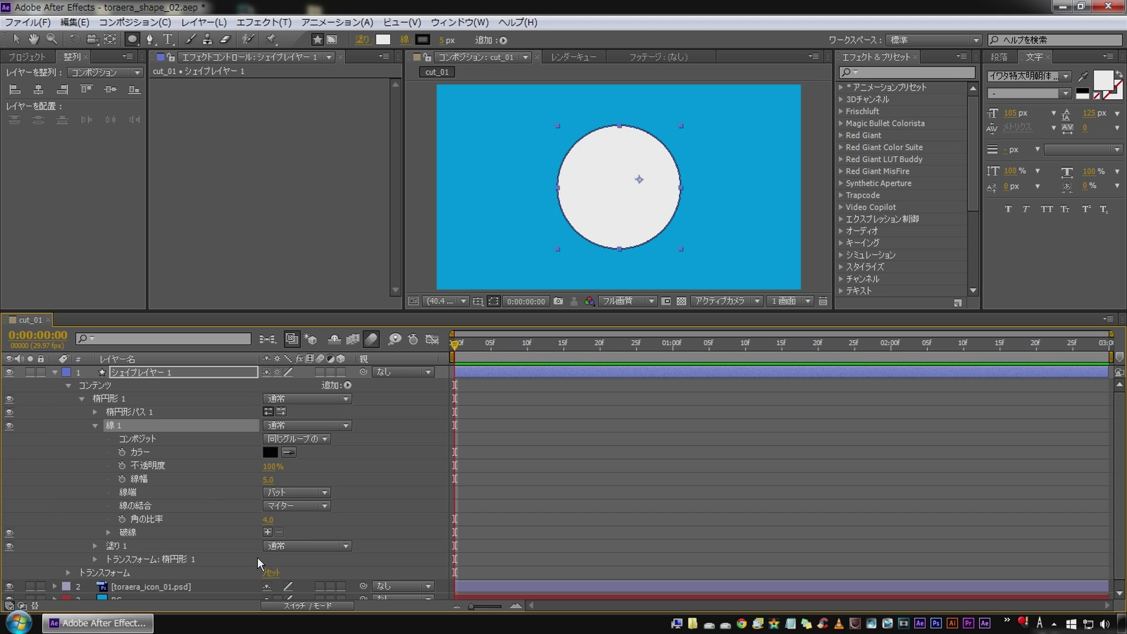
pyautogui.moveTo(271, 466); pyautogui.dragTo(182, 468)
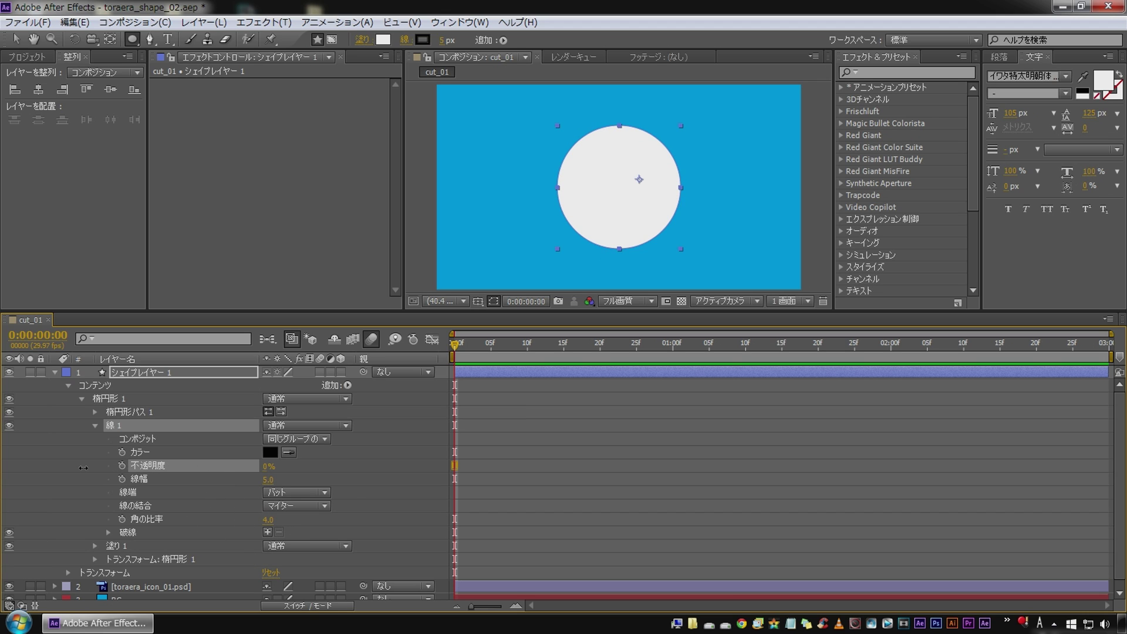
# - Scale the circle's Ellipse 1 transform to 78%
pyautogui.click(144, 371)
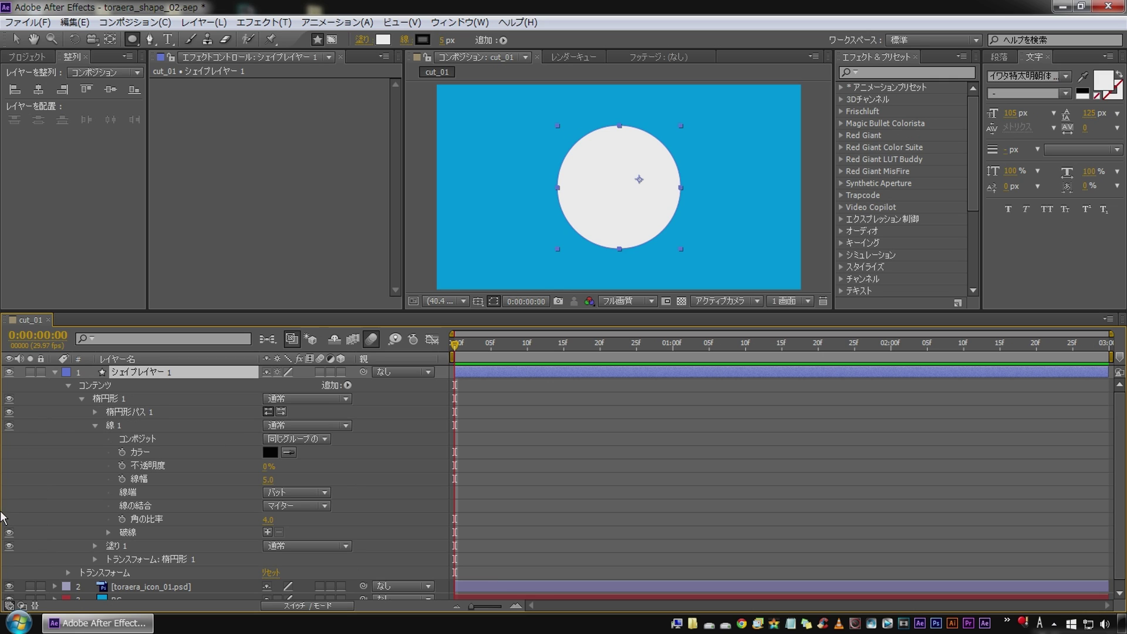
pyautogui.click(104, 400)
pyautogui.click(95, 425)
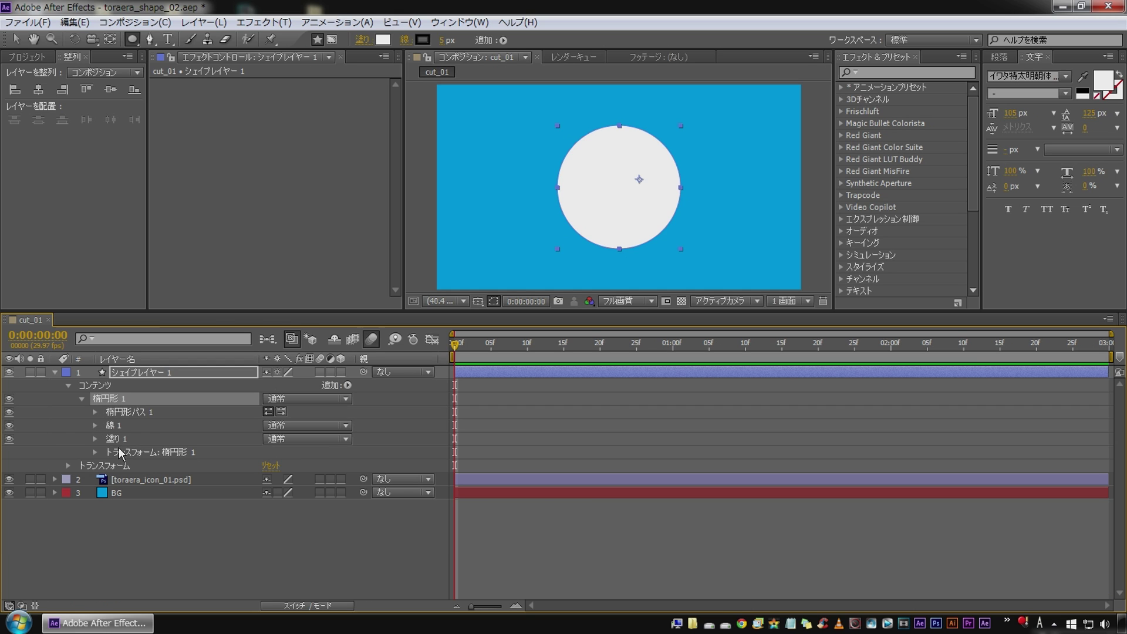
pyautogui.click(122, 452)
pyautogui.click(96, 452)
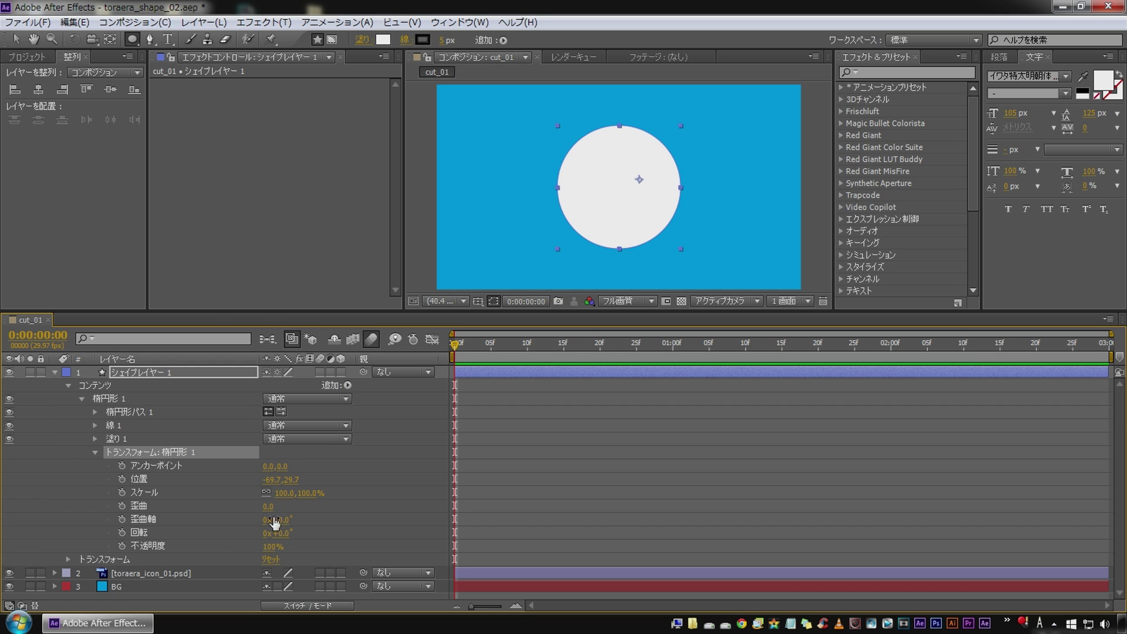
pyautogui.moveTo(286, 493)
pyautogui.mouseDown()
pyautogui.moveTo(257, 493)
pyautogui.moveTo(590, 467)
pyautogui.mouseUp()
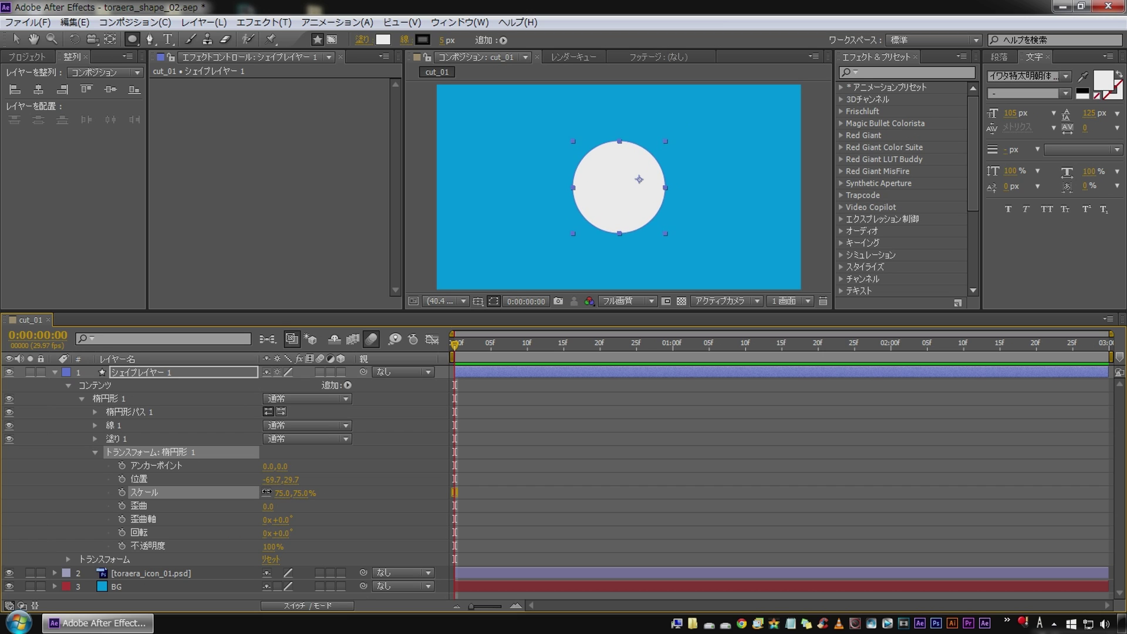
pyautogui.click(583, 473)
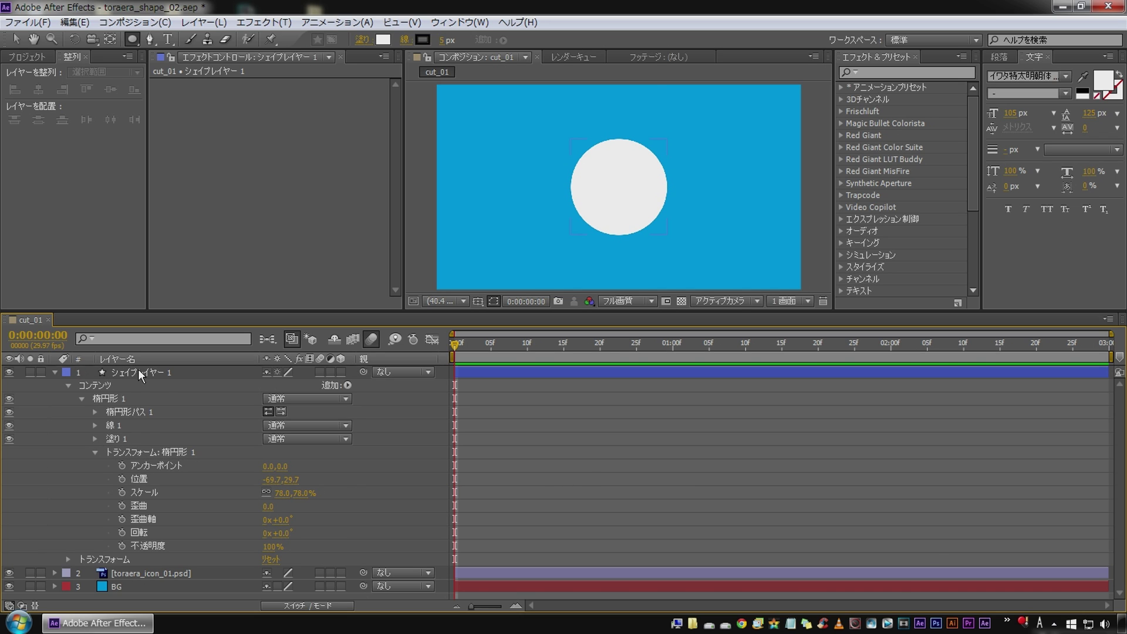
pyautogui.click(54, 372)
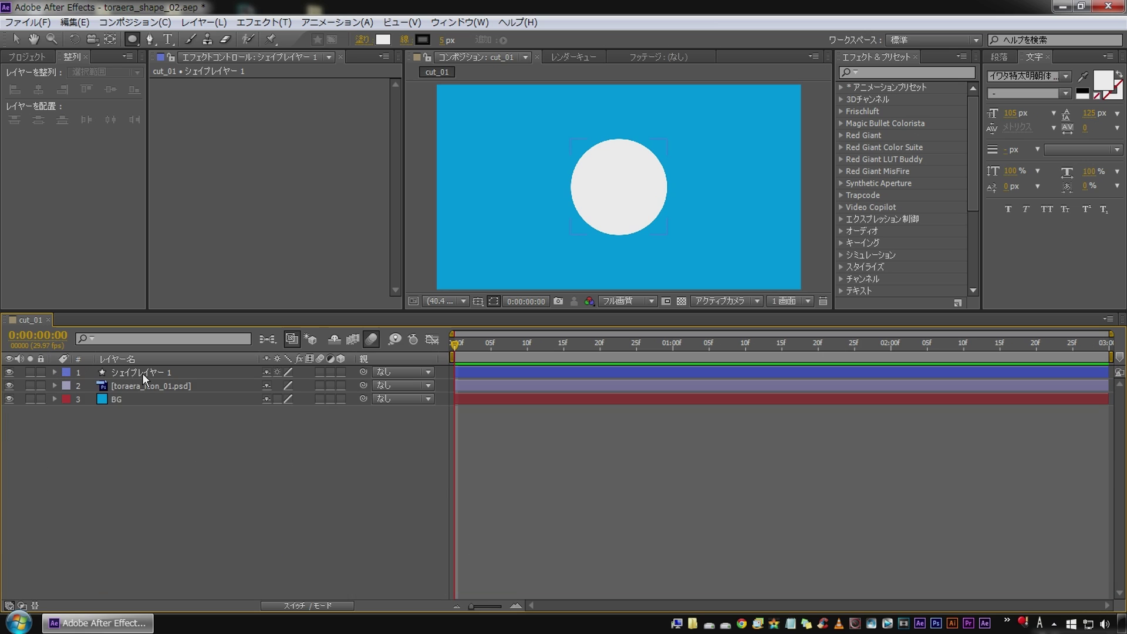
# - Duplicate the circle layer, hide the top copy, and expand the original's contents
pyautogui.click(142, 373)
pyautogui.hotkey('ctrl', 'd')
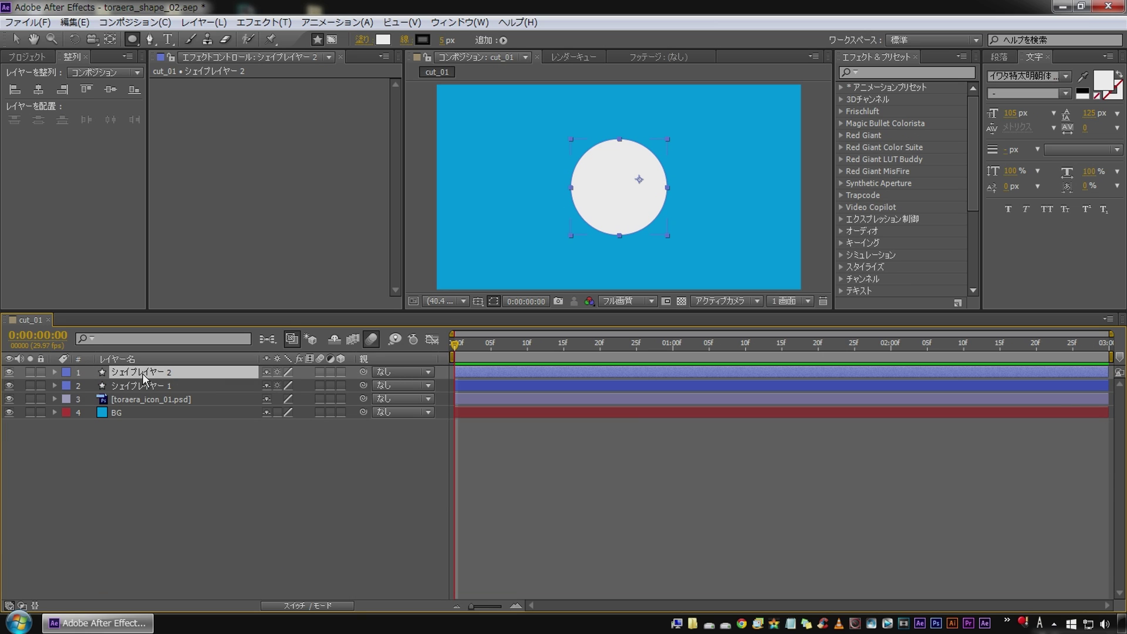
pyautogui.click(9, 372)
pyautogui.click(146, 386)
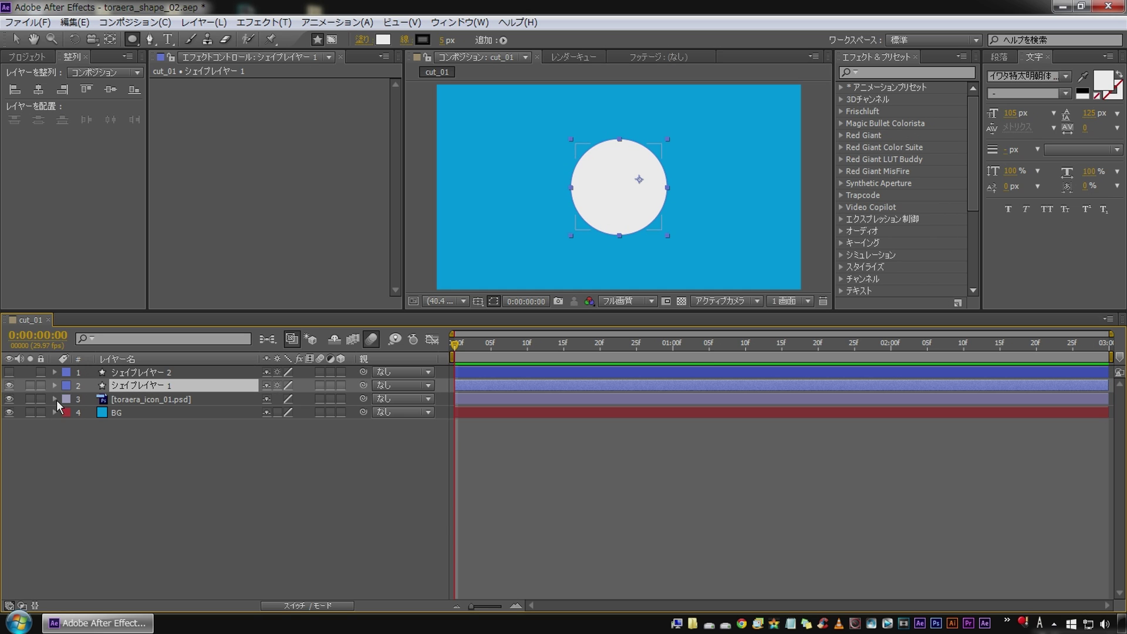
pyautogui.click(56, 386)
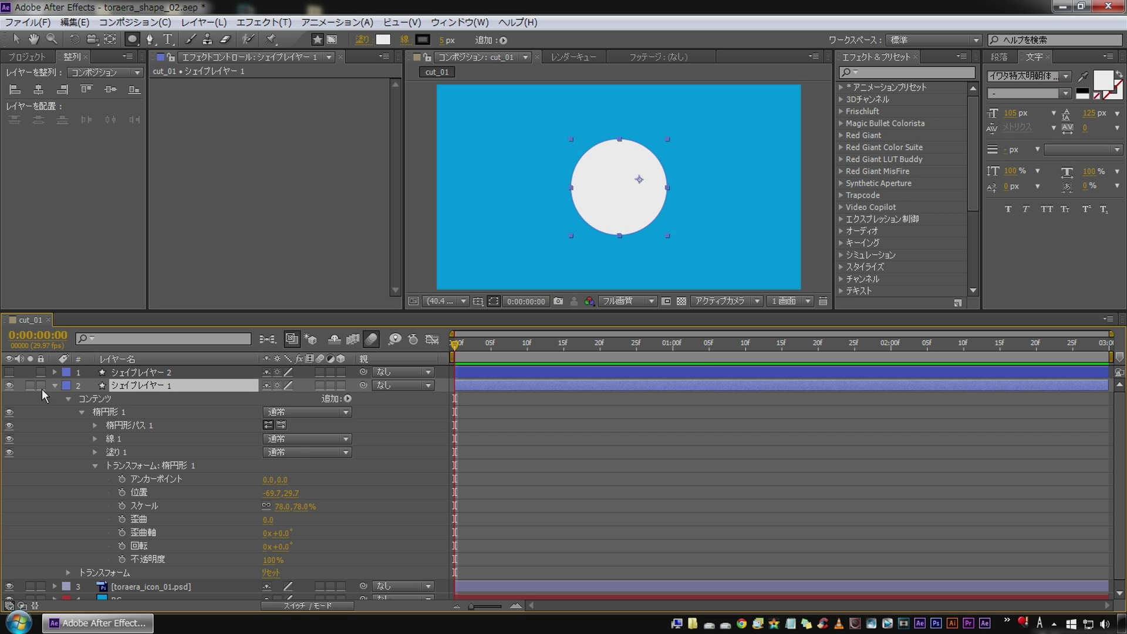
# - Turn the original circle into a ring: visible white stroke, 0% fill opacity, 18 px width
pyautogui.click(109, 439)
pyautogui.click(95, 438)
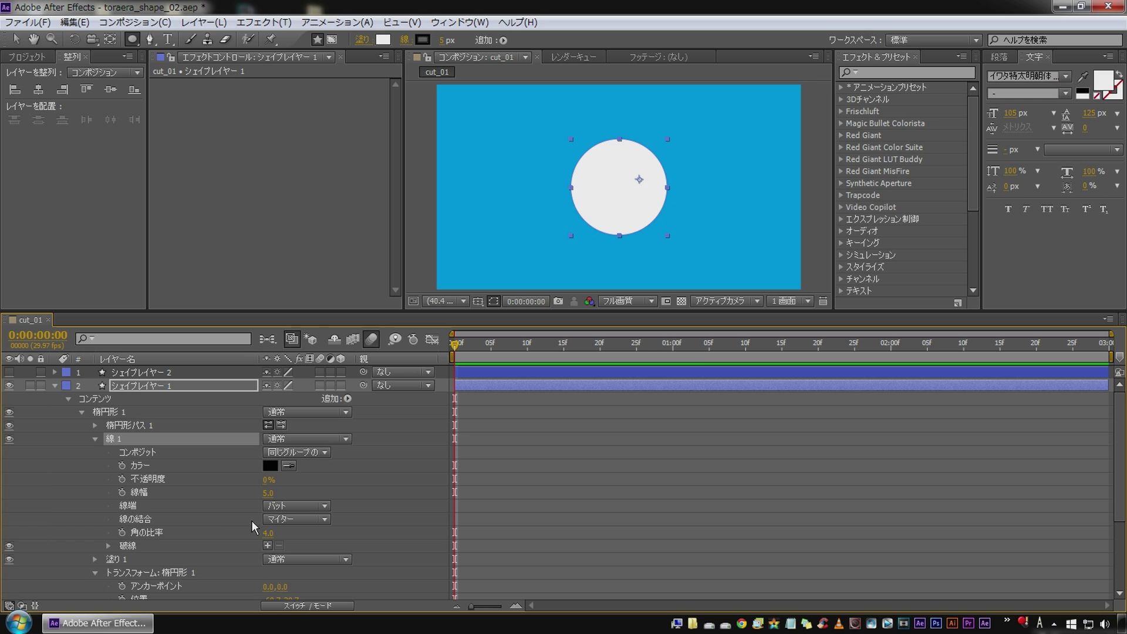
pyautogui.moveTo(268, 479); pyautogui.dragTo(329, 472)
pyautogui.click(112, 412)
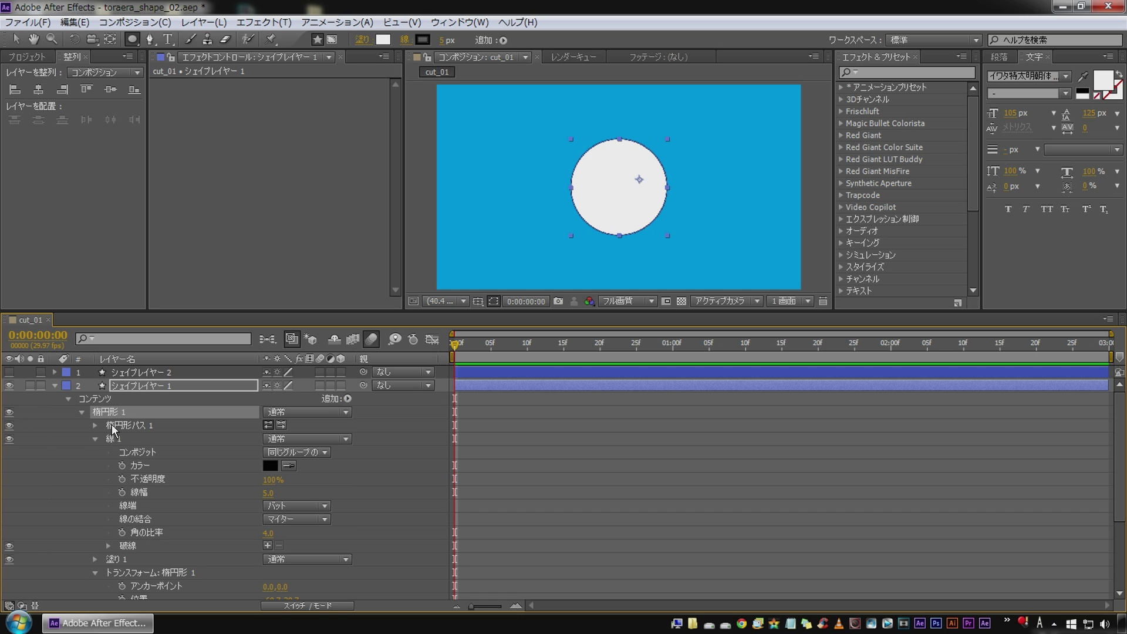
pyautogui.click(122, 558)
pyautogui.click(95, 559)
pyautogui.scroll(-3, 176, 528)
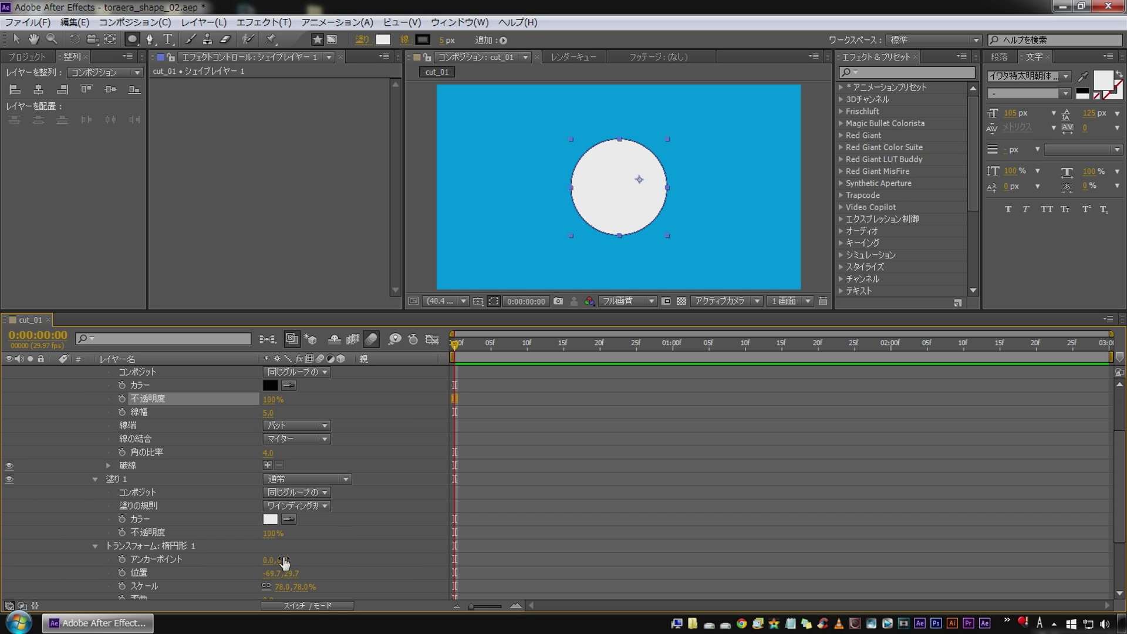
pyautogui.moveTo(273, 534); pyautogui.dragTo(79, 537)
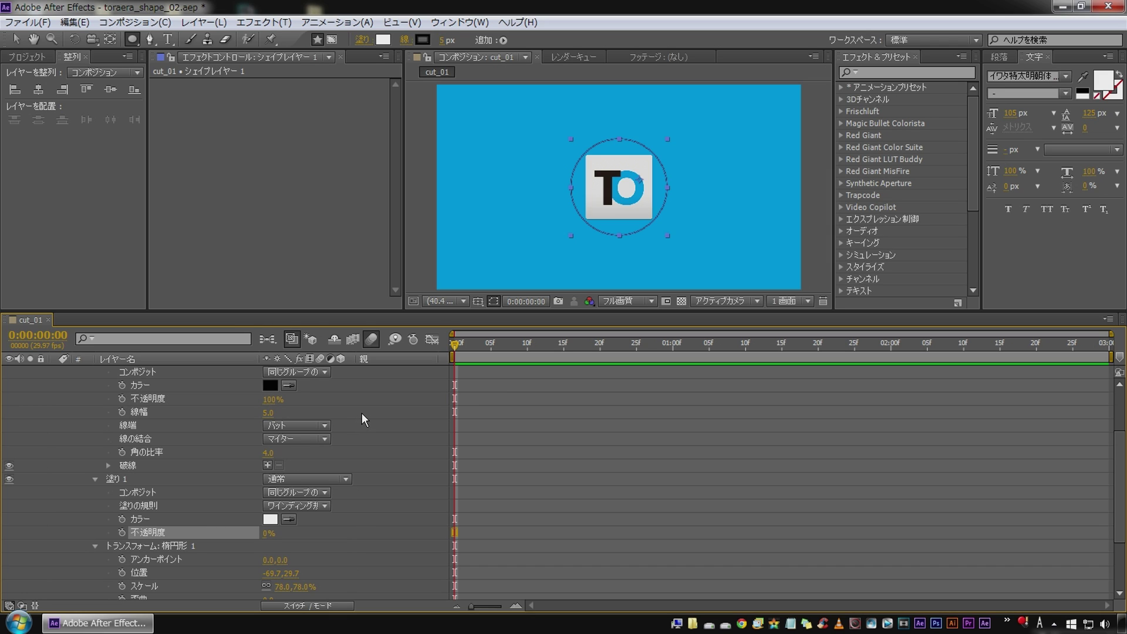
pyautogui.click(267, 523)
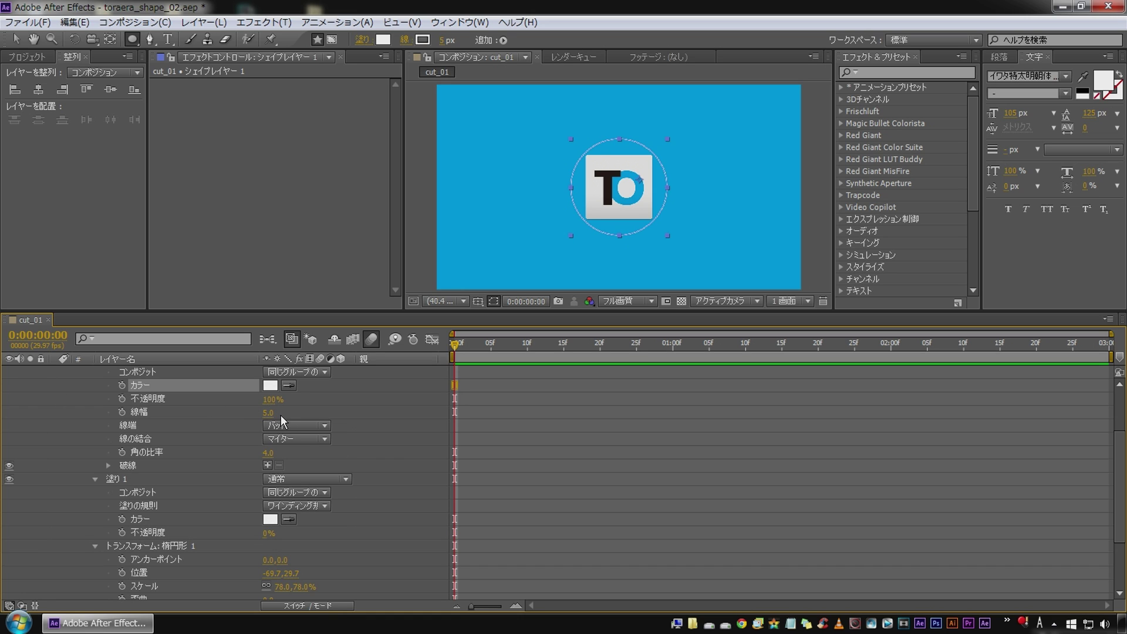
pyautogui.moveTo(267, 413); pyautogui.dragTo(273, 412)
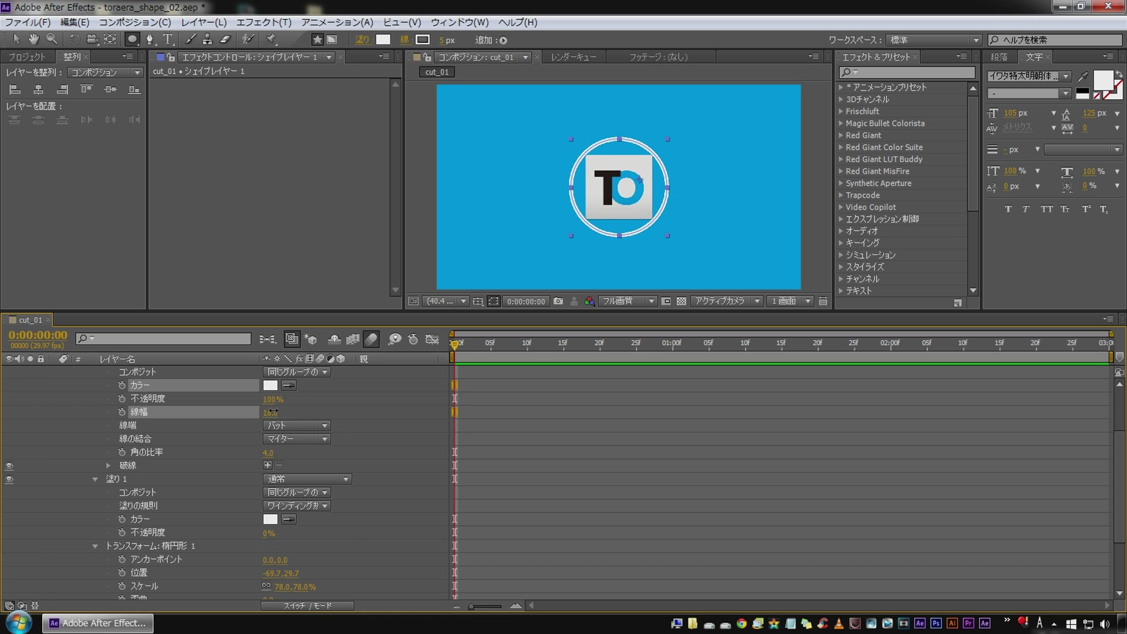
# - Collapse the fill properties and make the white filled circle layer visible again
pyautogui.scroll(3, 3, 407)
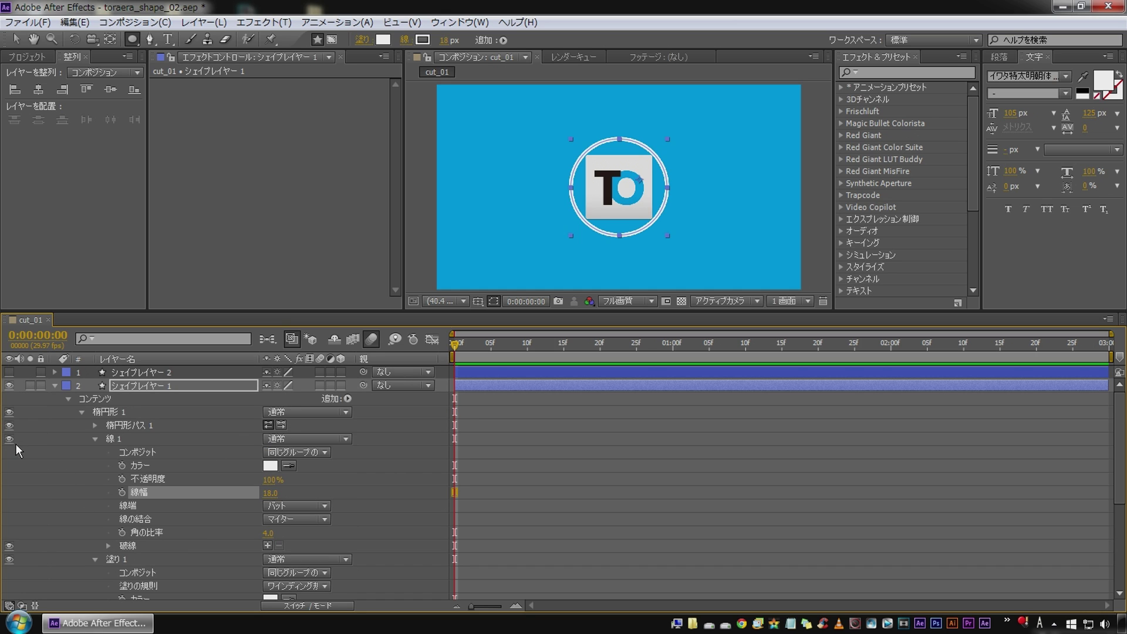
pyautogui.scroll(-3, 187, 522)
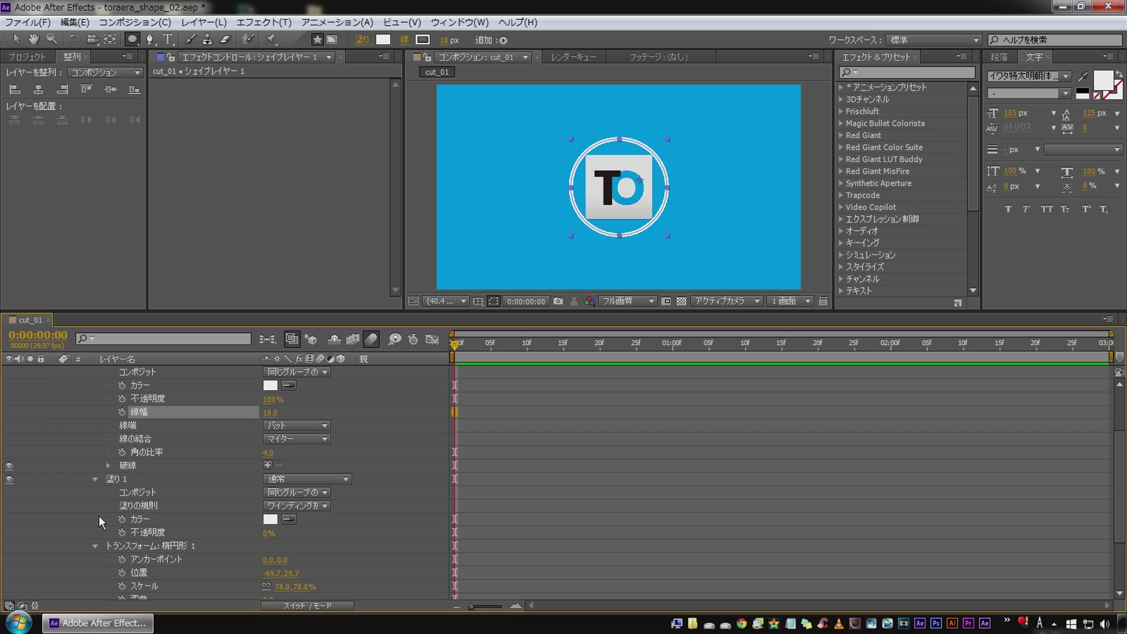
pyautogui.click(95, 478)
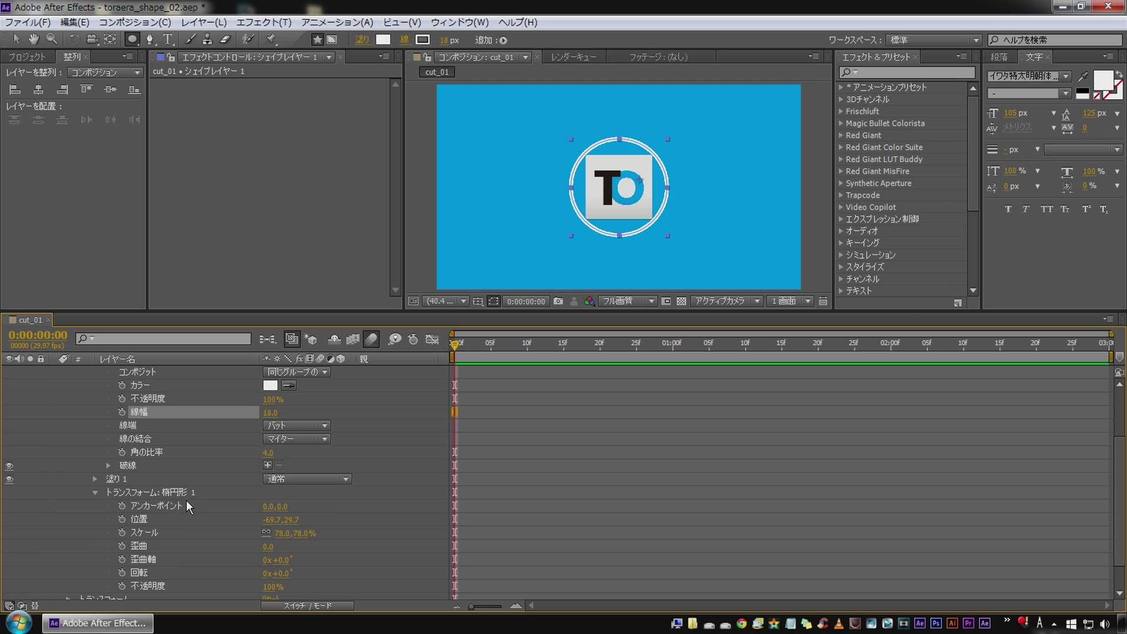
pyautogui.moveTo(282, 533); pyautogui.dragTo(300, 533)
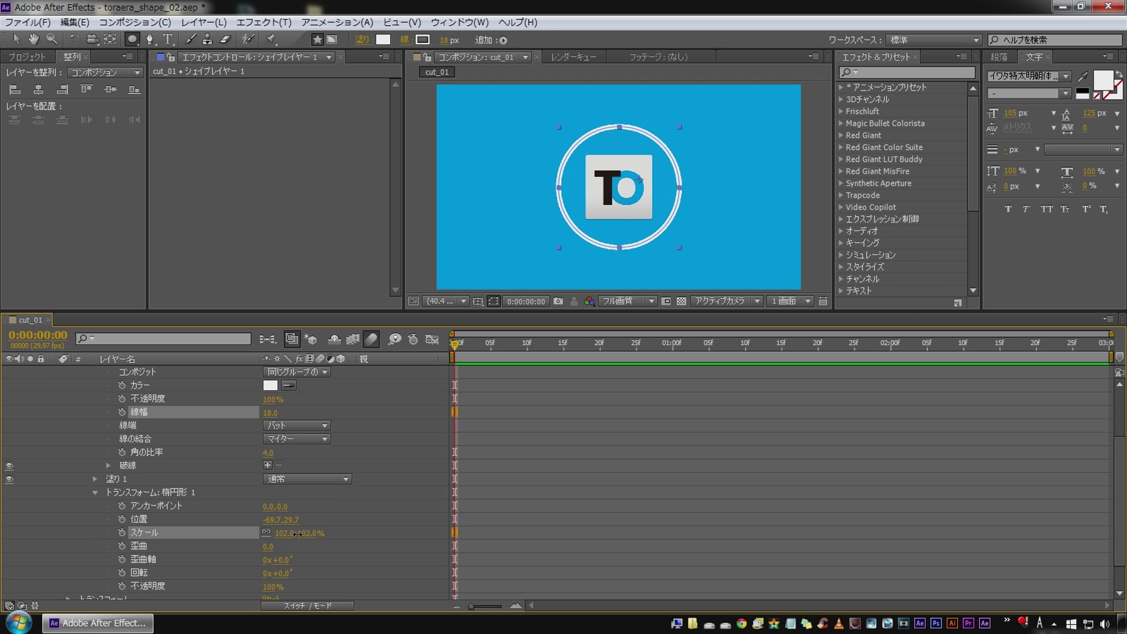
pyautogui.scroll(3, 92, 481)
pyautogui.click(8, 371)
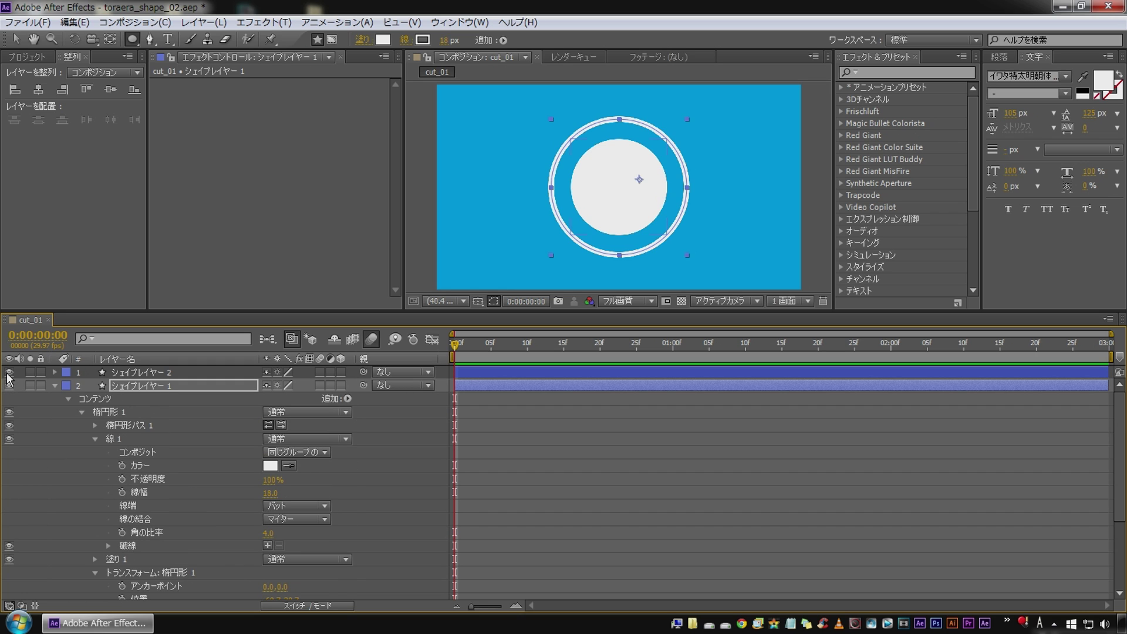
# - Set the ring's ellipse scale to 84%
pyautogui.scroll(-3, 153, 480)
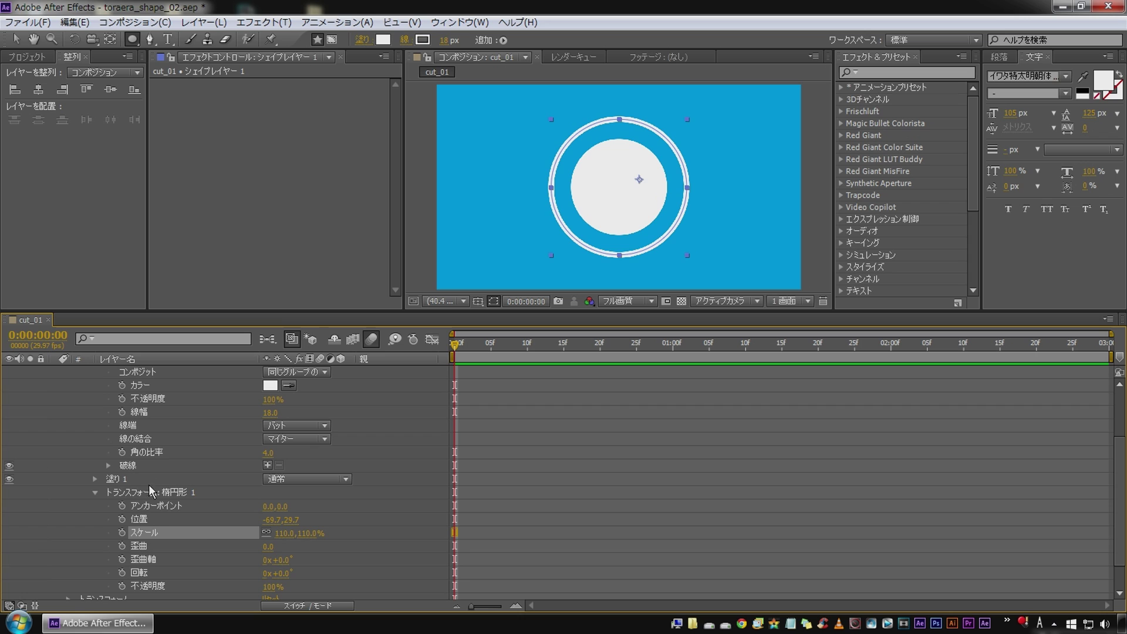
pyautogui.moveTo(285, 533); pyautogui.dragTo(265, 532)
pyautogui.click(407, 502)
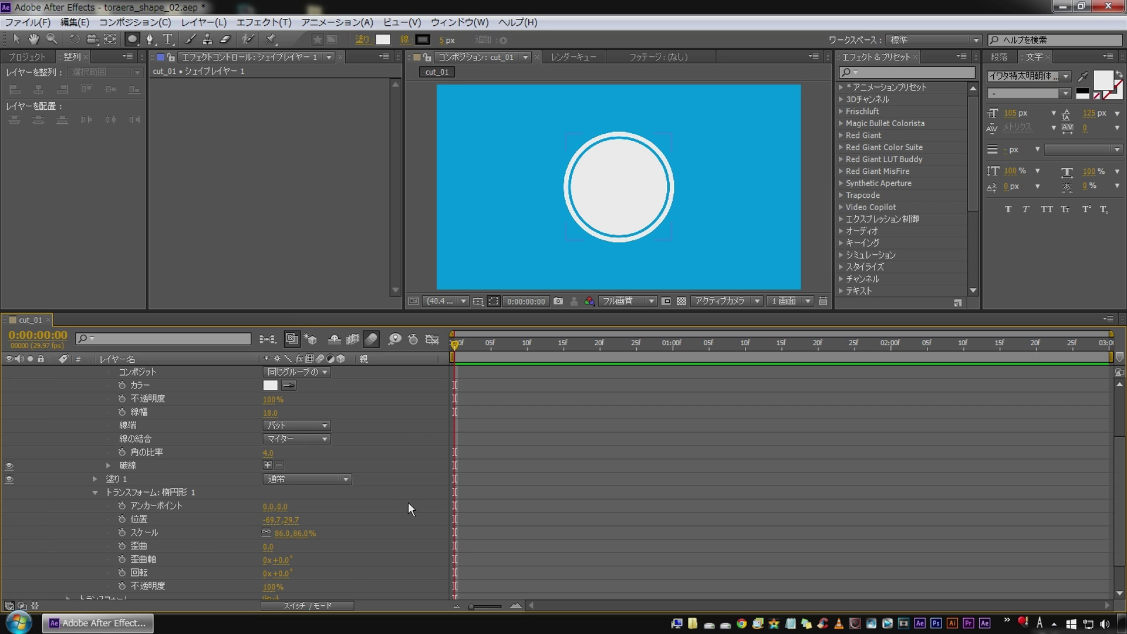
pyautogui.click(284, 533)
pyautogui.write('84')
pyautogui.press('Return')
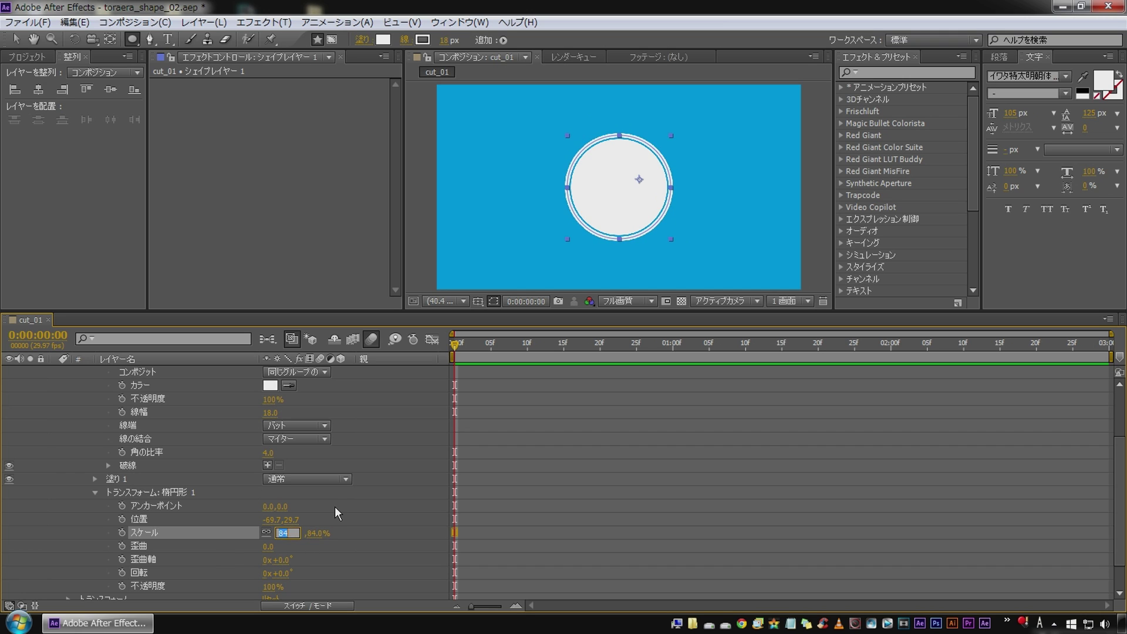
pyautogui.click(334, 506)
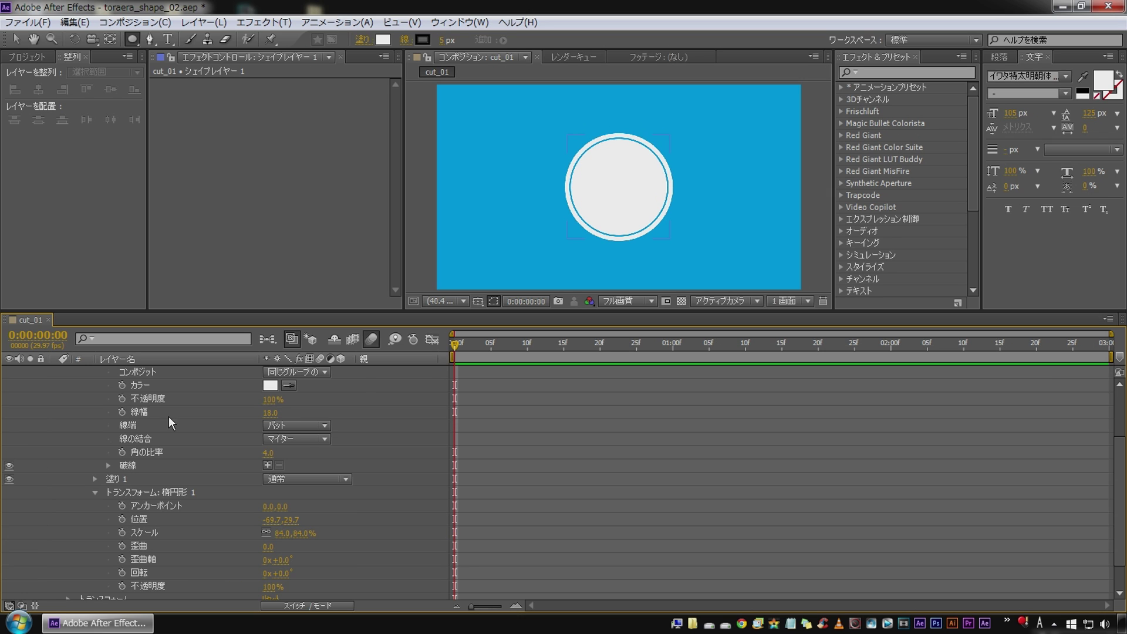
pyautogui.scroll(3, 332, 442)
pyautogui.click(140, 385)
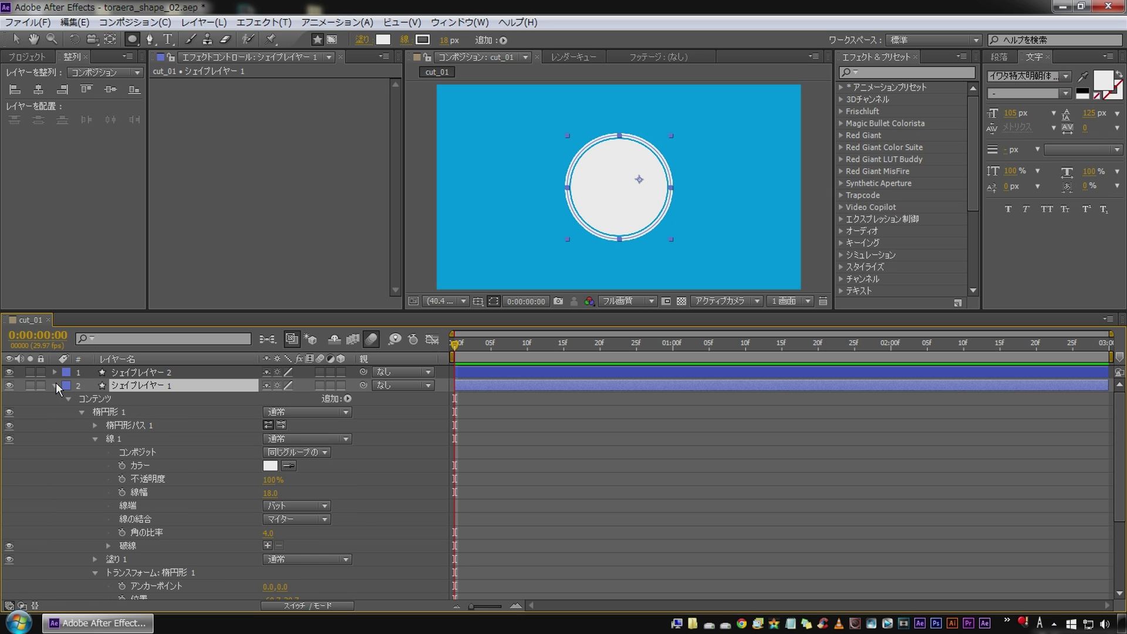
# - Duplicate the ring layer with Ctrl+D and expand the original ring's properties
pyautogui.click(56, 385)
pyautogui.hotkey('ctrl', 'd')
pyautogui.click(141, 400)
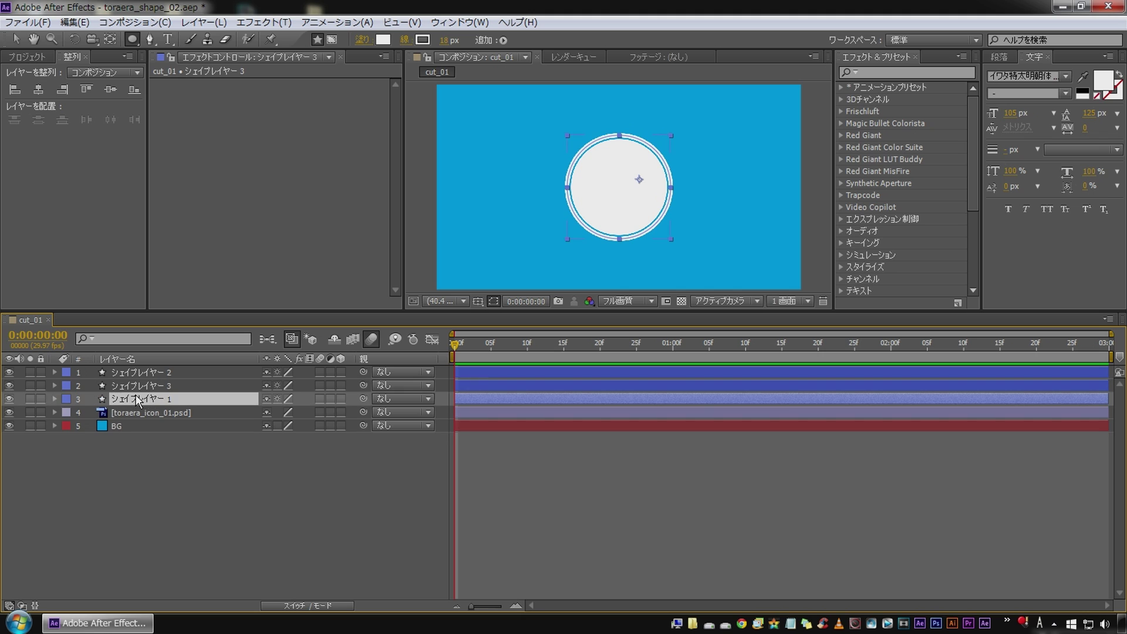
pyautogui.click(53, 399)
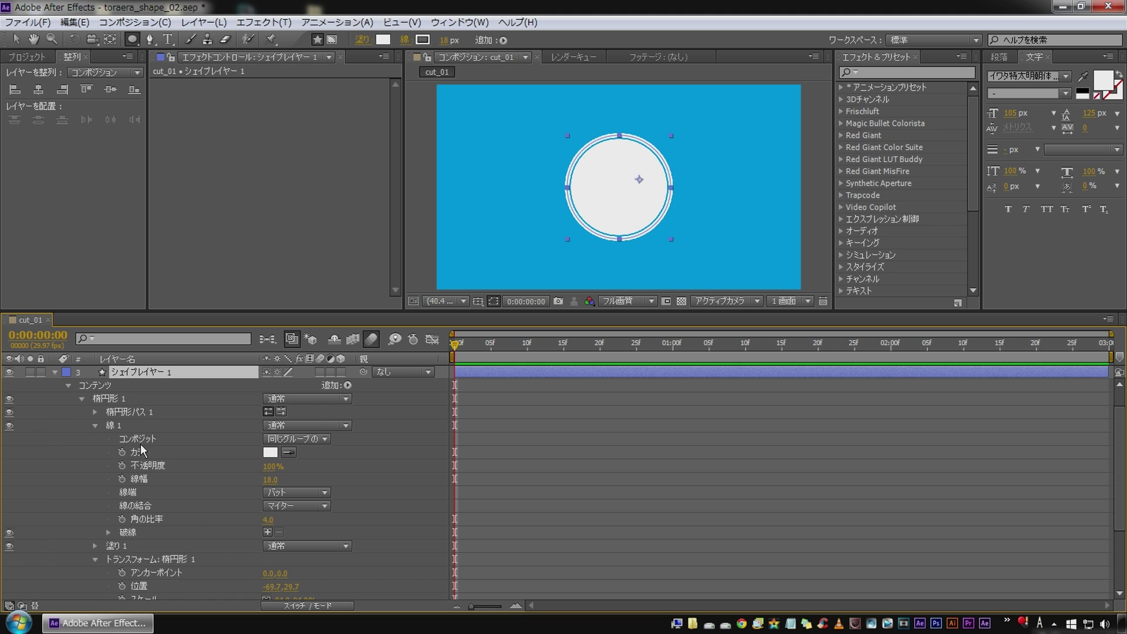
pyautogui.scroll(-3, 199, 536)
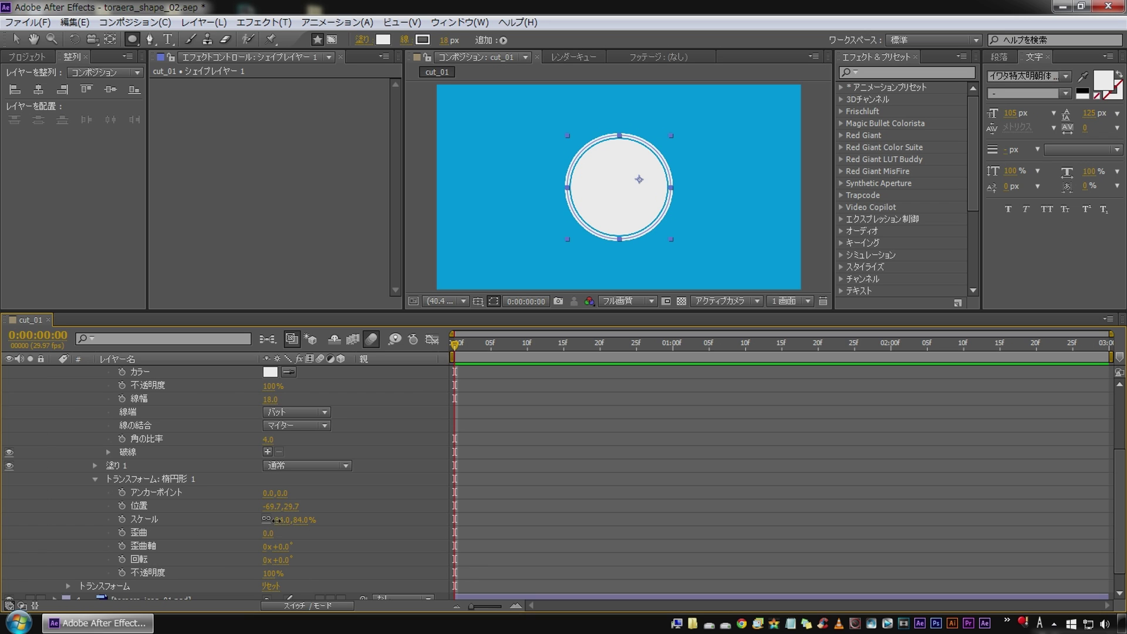
# - Set the original ring's ellipse scale to 94%
pyautogui.moveTo(276, 520); pyautogui.dragTo(283, 521)
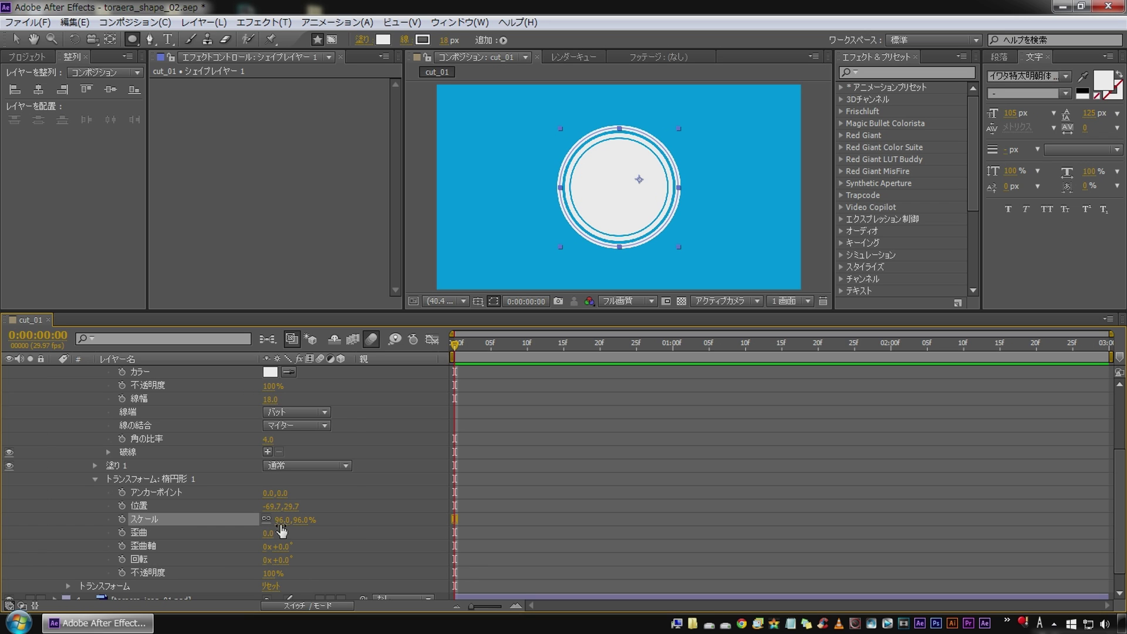
pyautogui.click(283, 520)
pyautogui.write('93')
pyautogui.press('Return')
pyautogui.click(371, 498)
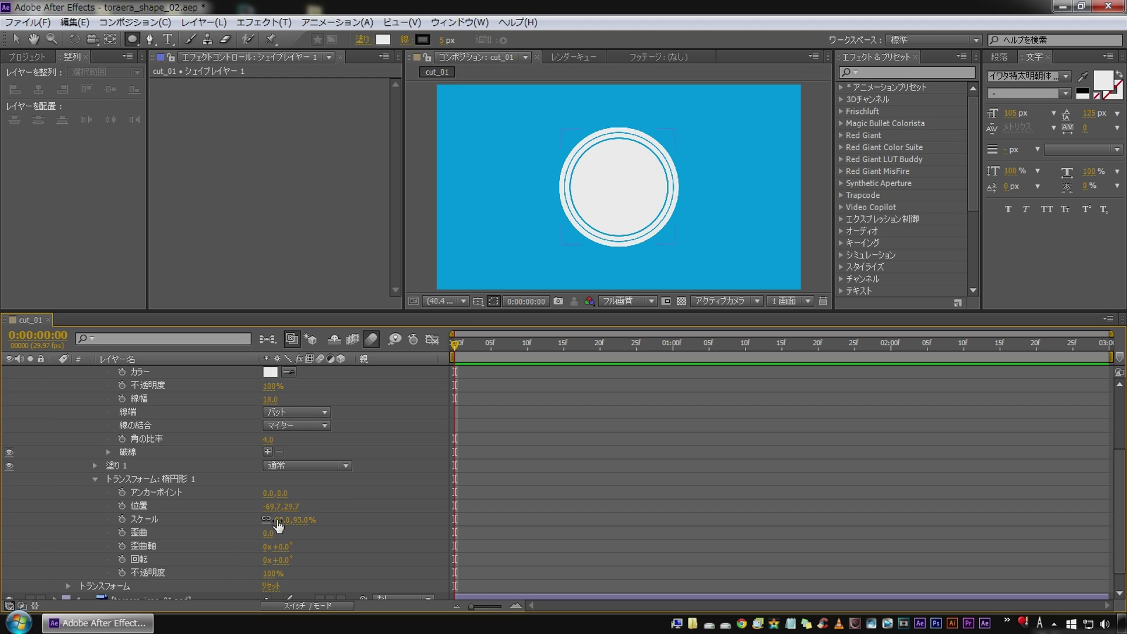
pyautogui.click(278, 520)
pyautogui.write('94')
pyautogui.click(378, 504)
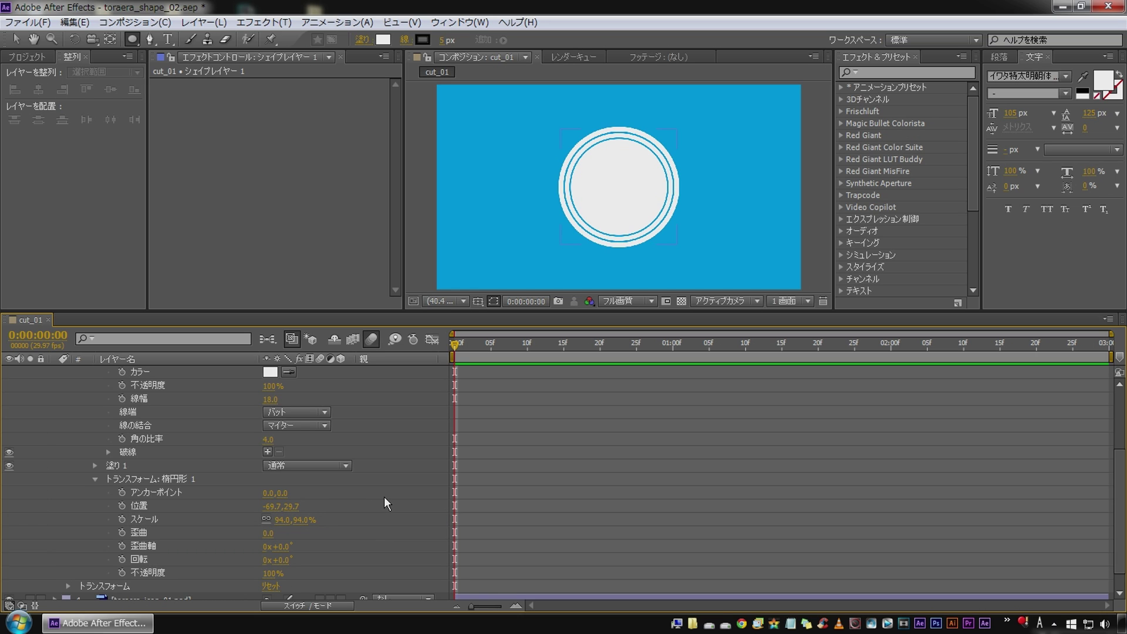
pyautogui.scroll(4, 47, 403)
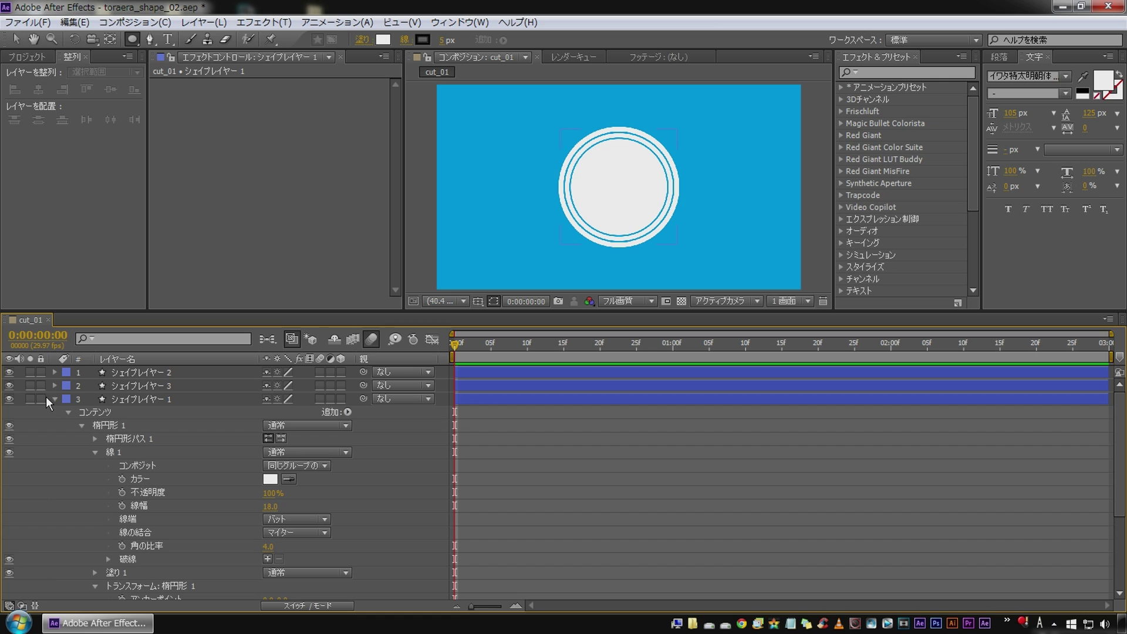
# - Hide the white filled circle layer and the duplicate ring layer
pyautogui.click(54, 399)
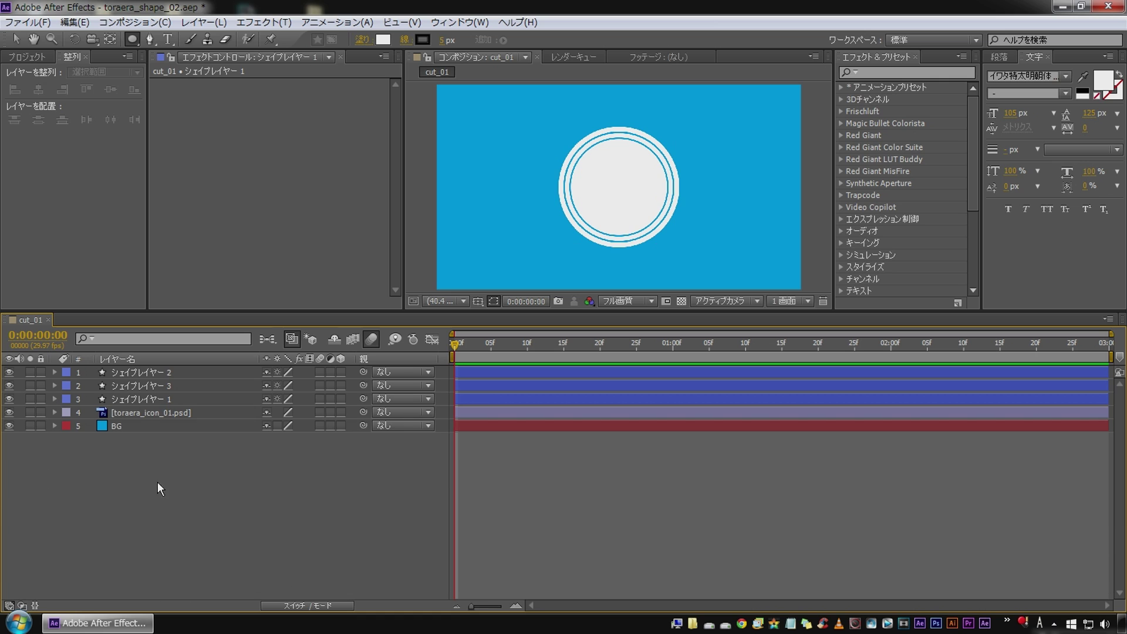
pyautogui.click(153, 399)
pyautogui.click(154, 385)
pyautogui.click(155, 372)
pyautogui.click(185, 513)
pyautogui.click(150, 400)
pyautogui.click(133, 386)
pyautogui.click(130, 372)
pyautogui.click(9, 372)
pyautogui.click(9, 385)
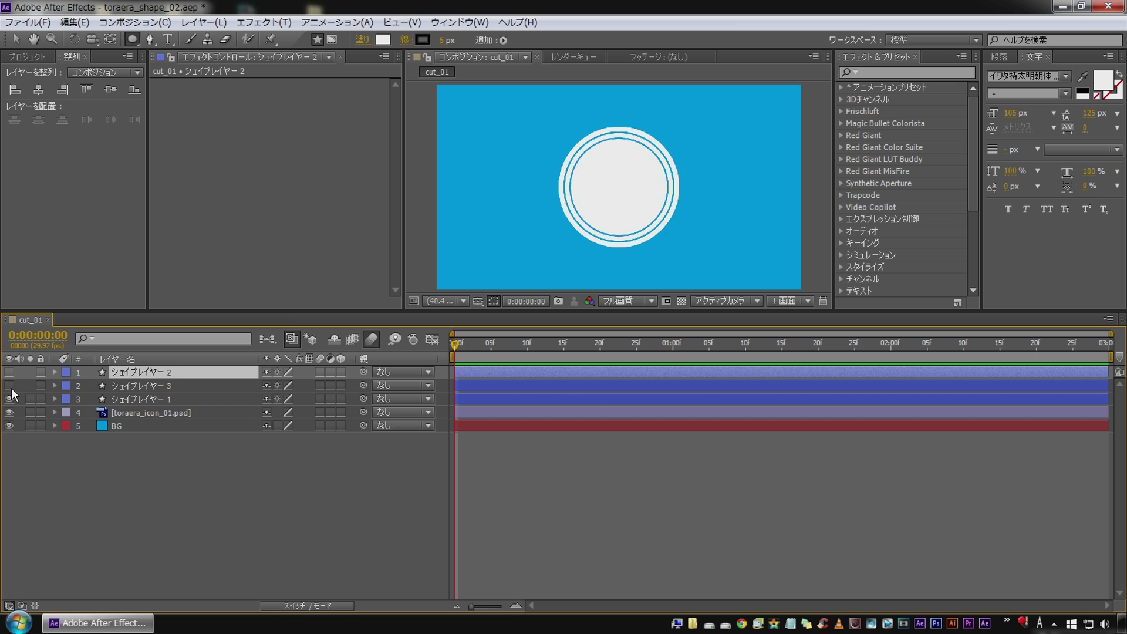
# - Select the remaining ring layer シェイプレイヤー 1 and expand its properties
pyautogui.click(135, 399)
pyautogui.hotkey('ctrl', 'shift', 'a')
pyautogui.click(55, 399)
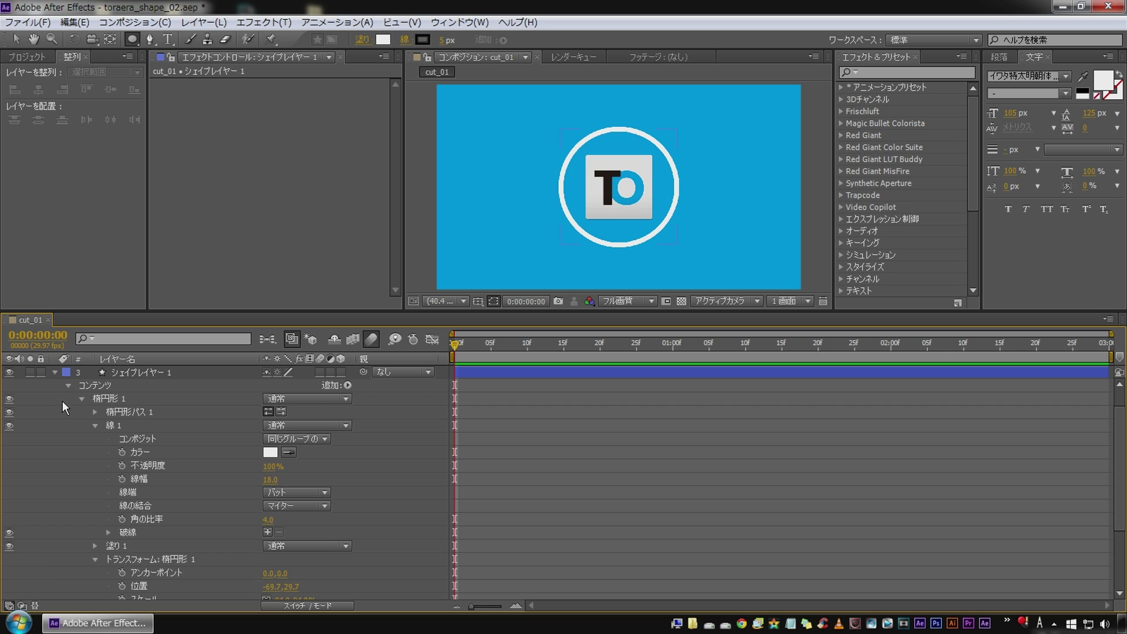
# - Add Trim Paths to the ring layer's contents and expand its Start, End and Offset settings
pyautogui.click(81, 399)
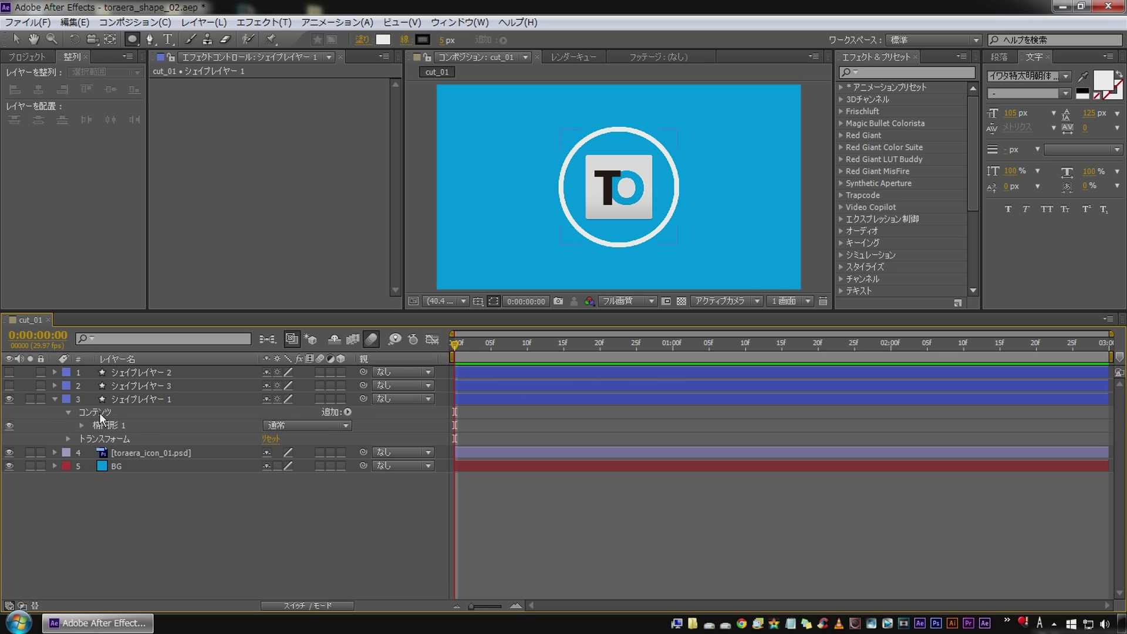
pyautogui.click(123, 409)
pyautogui.click(347, 412)
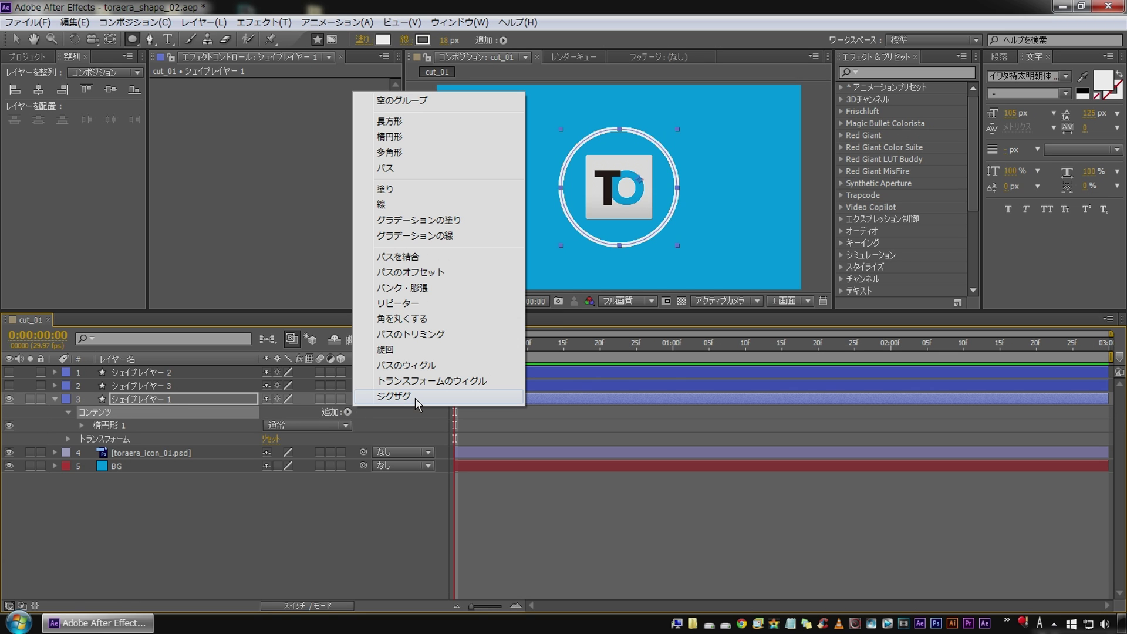
pyautogui.click(415, 336)
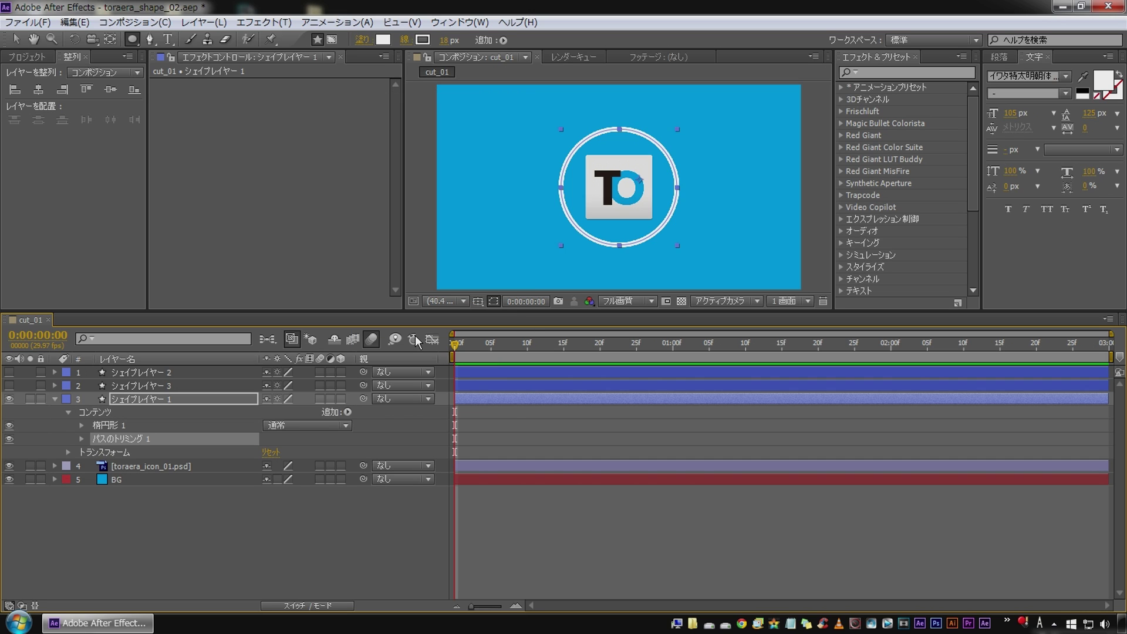
pyautogui.click(81, 439)
pyautogui.moveTo(272, 453)
pyautogui.mouseDown()
pyautogui.moveTo(283, 452)
pyautogui.moveTo(223, 453)
pyautogui.mouseUp()
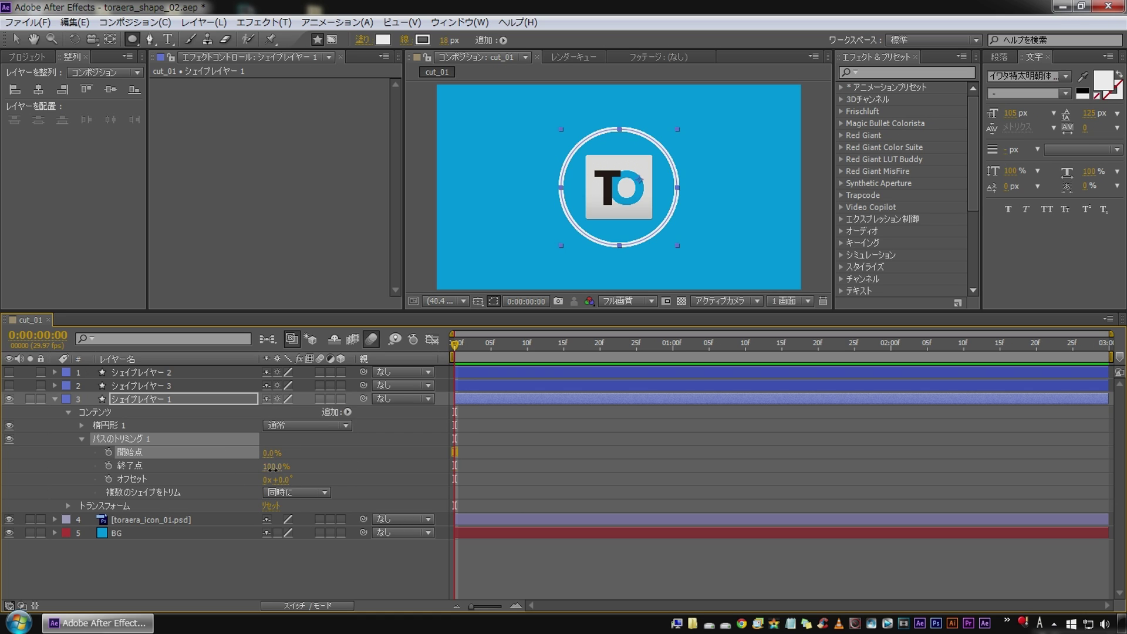
# - Keyframe the Trim Paths End from 0% at frame 0 to 100% at 15f
pyautogui.moveTo(276, 467); pyautogui.dragTo(18, 504)
pyautogui.click(108, 466)
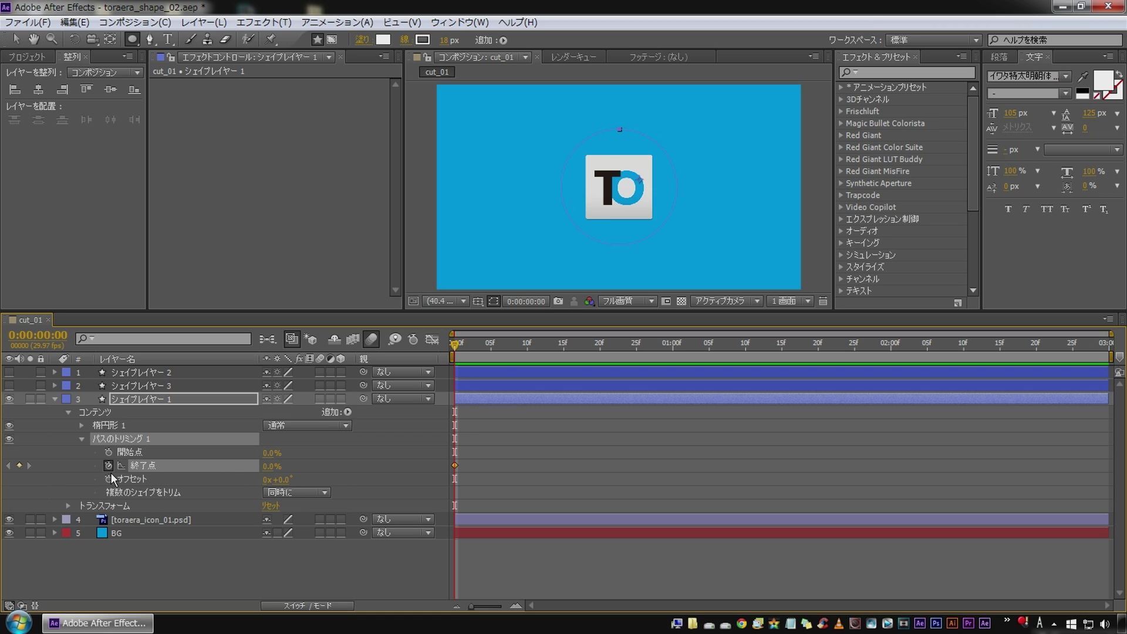
pyautogui.click(564, 350)
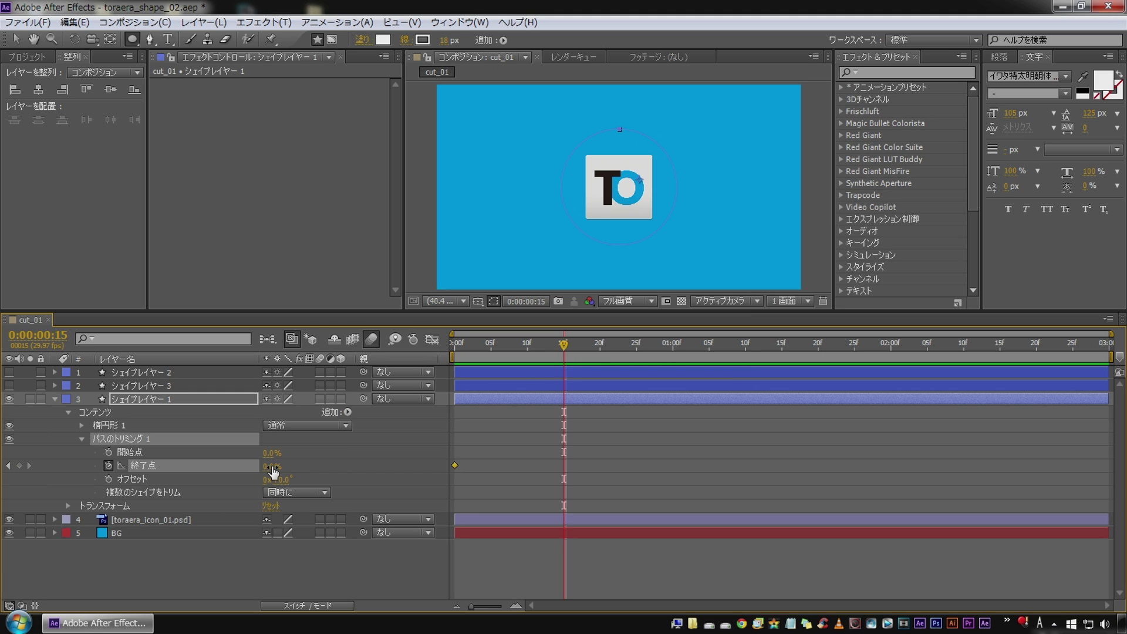
pyautogui.moveTo(269, 469); pyautogui.dragTo(382, 467)
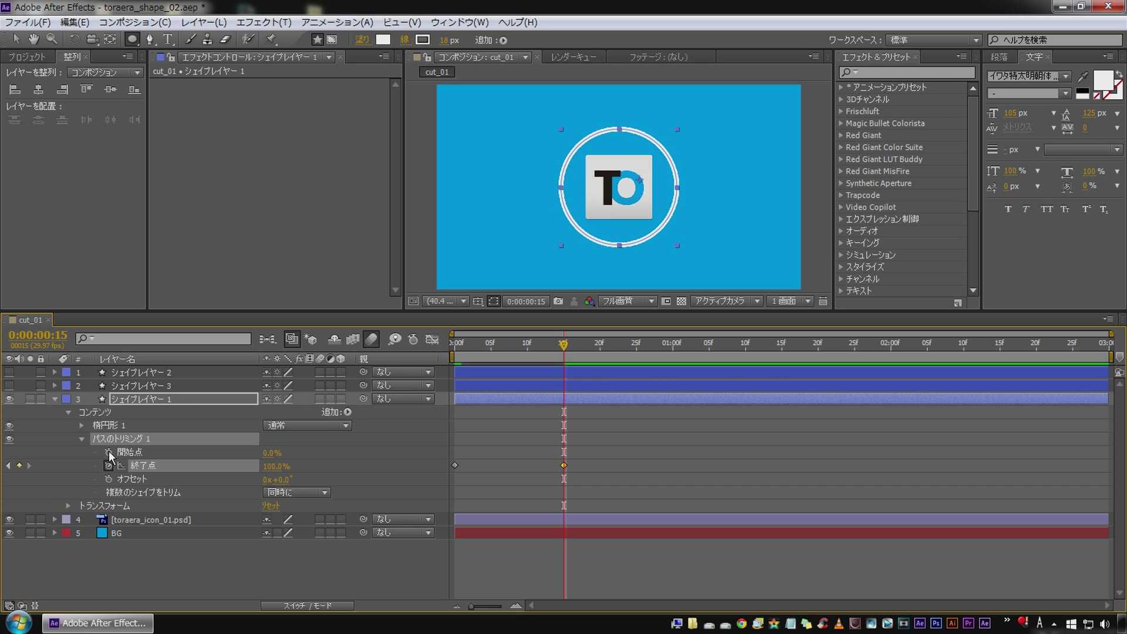
# - Keyframe Start from 0% at 15f to 100% at one second, then preview from the start
pyautogui.click(109, 453)
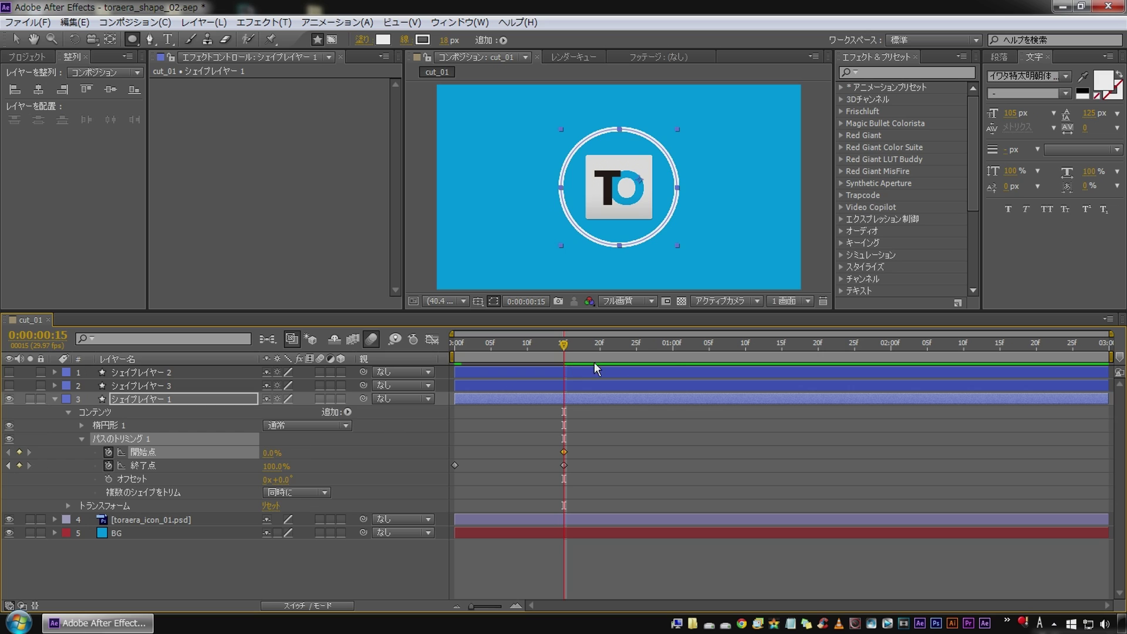
pyautogui.click(674, 347)
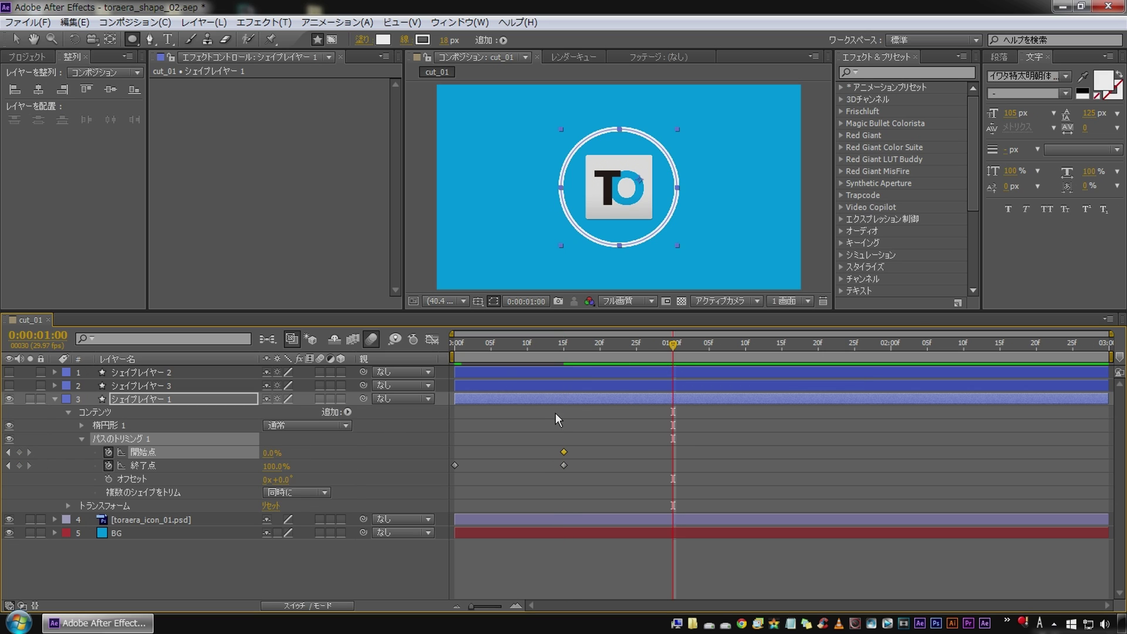
pyautogui.moveTo(266, 458); pyautogui.dragTo(305, 458)
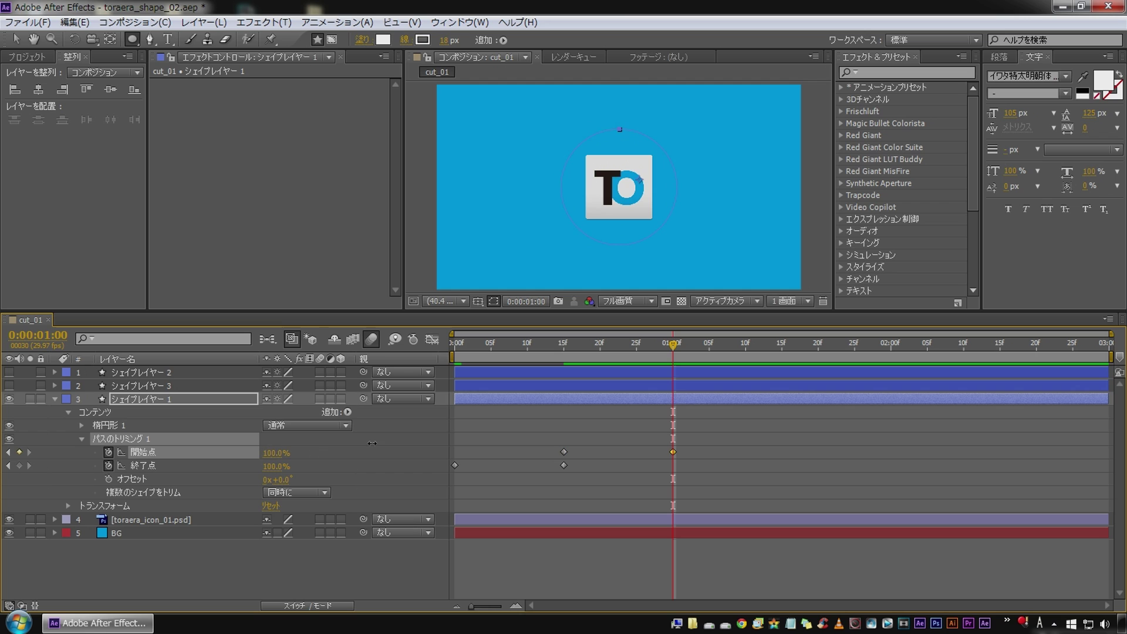
pyautogui.press('Home')
pyautogui.click(350, 515)
pyautogui.press('space')
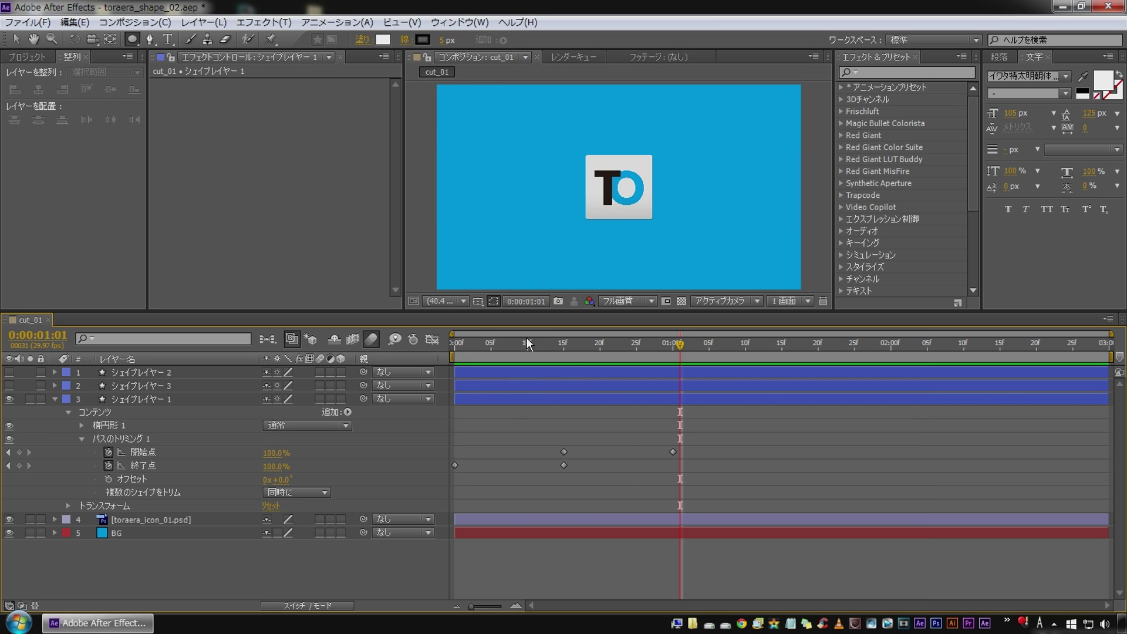
# - Shift the Start point keyframes earlier and preview the retimed animation
pyautogui.press('space')
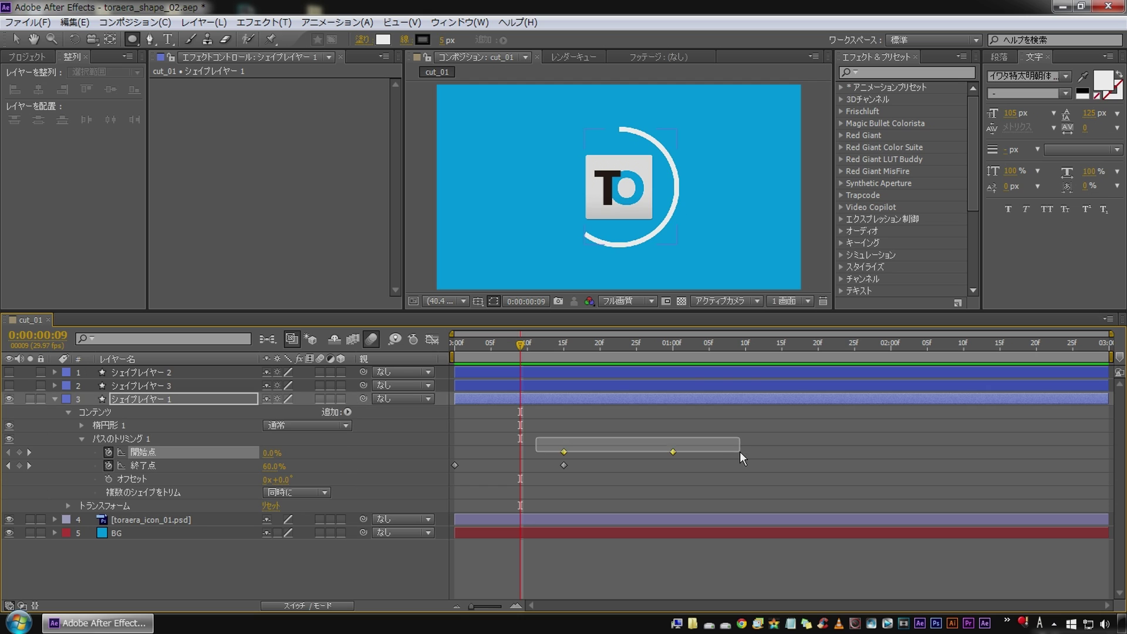
pyautogui.moveTo(536, 437); pyautogui.dragTo(741, 458)
pyautogui.moveTo(546, 443); pyautogui.dragTo(713, 456)
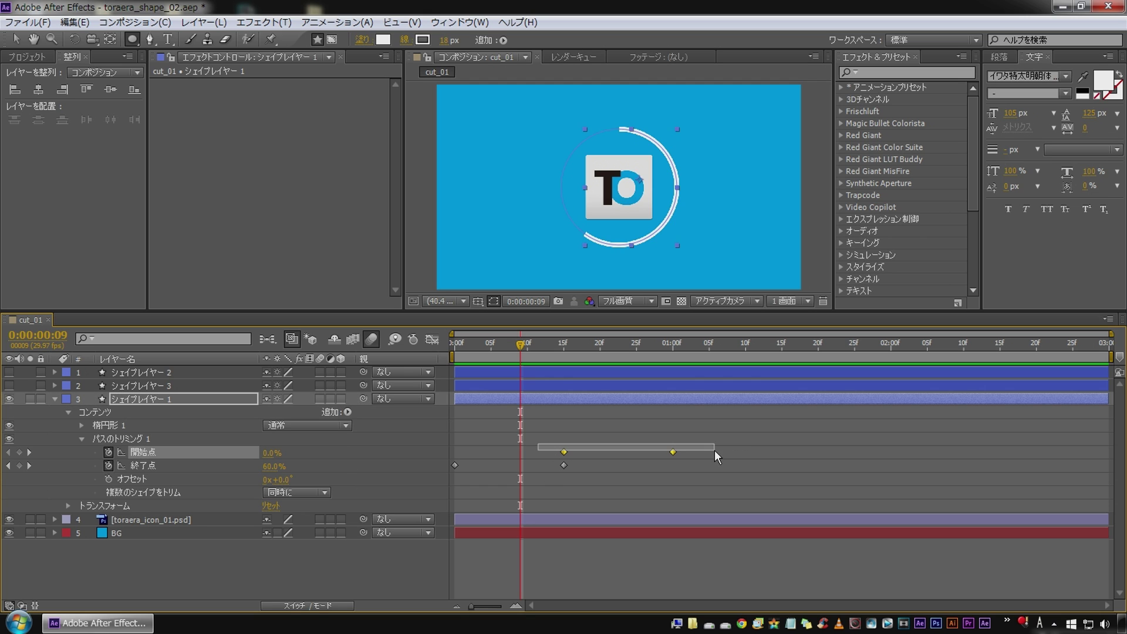
pyautogui.moveTo(565, 451); pyautogui.dragTo(521, 450)
pyautogui.moveTo(548, 487)
pyautogui.mouseDown()
pyautogui.moveTo(641, 455)
pyautogui.moveTo(720, 452)
pyautogui.mouseUp()
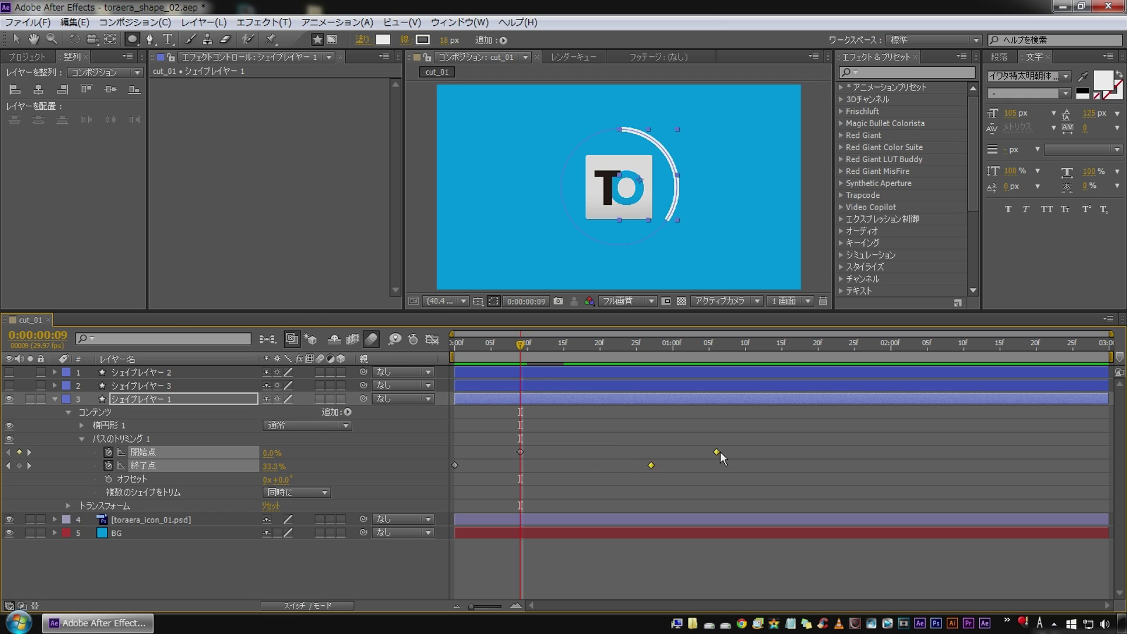
pyautogui.click(407, 561)
pyautogui.press('Home')
pyautogui.press('space')
pyautogui.press('space')
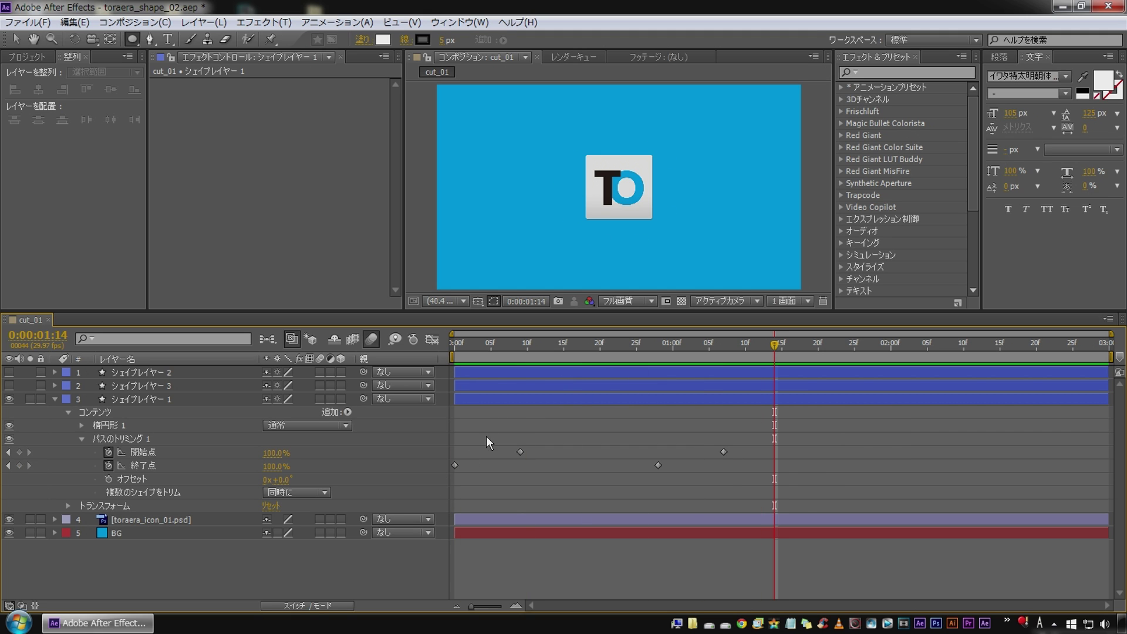
# - Move the later Start and End keyframes earlier and replay the animation
pyautogui.moveTo(600, 432); pyautogui.dragTo(737, 471)
pyautogui.moveTo(659, 463); pyautogui.dragTo(600, 470)
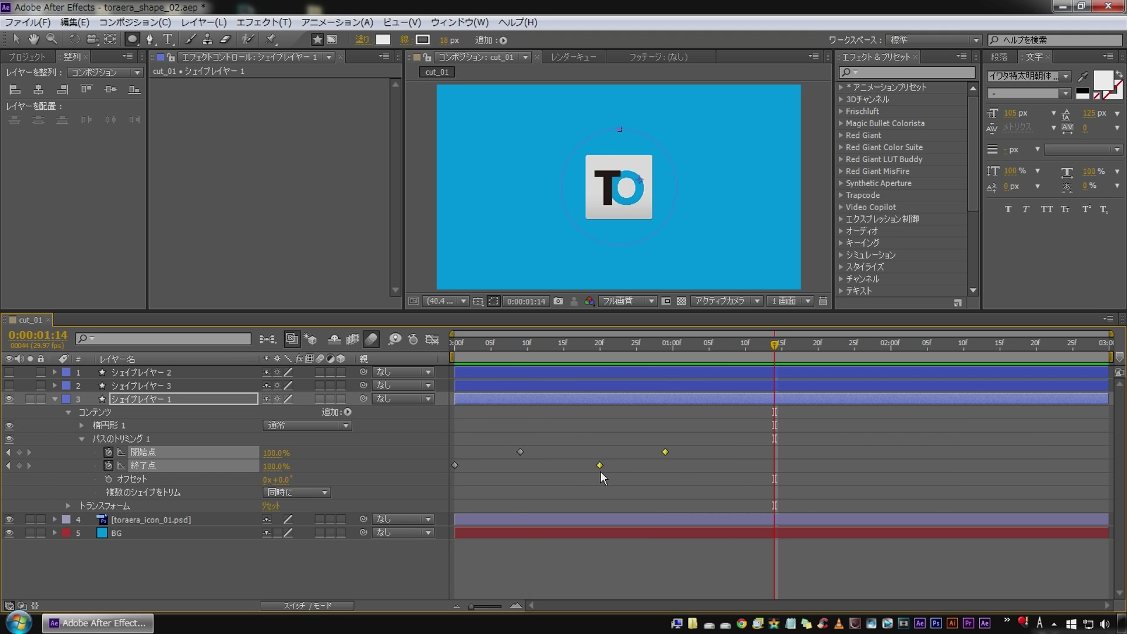
pyautogui.click(562, 412)
pyautogui.press('Home')
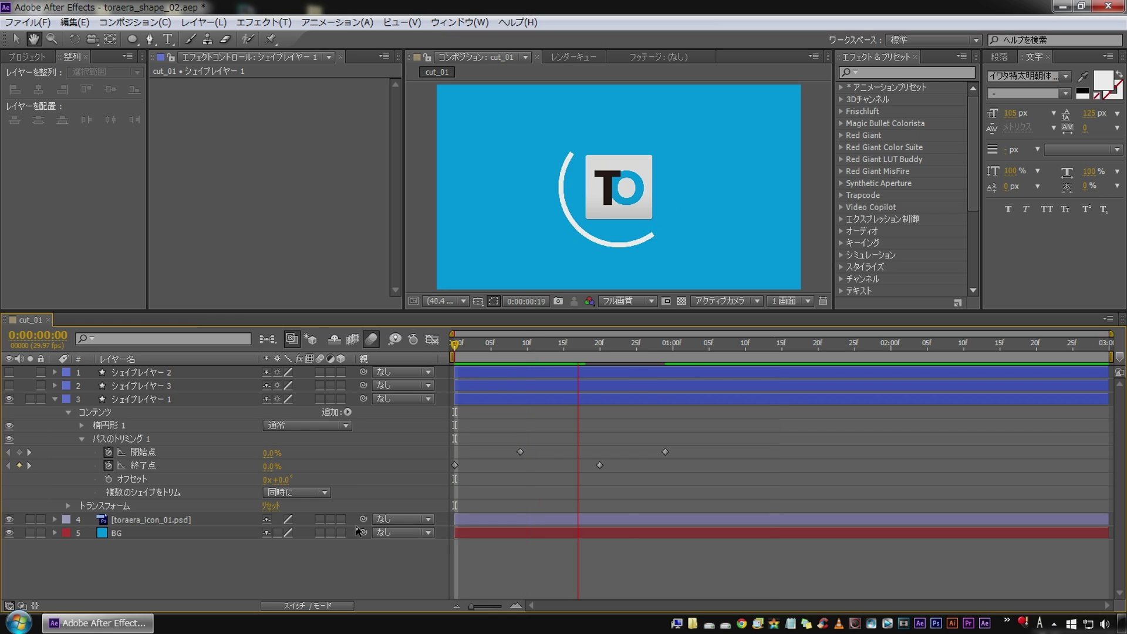
pyautogui.press('space')
pyautogui.press('space')
pyautogui.press('space')
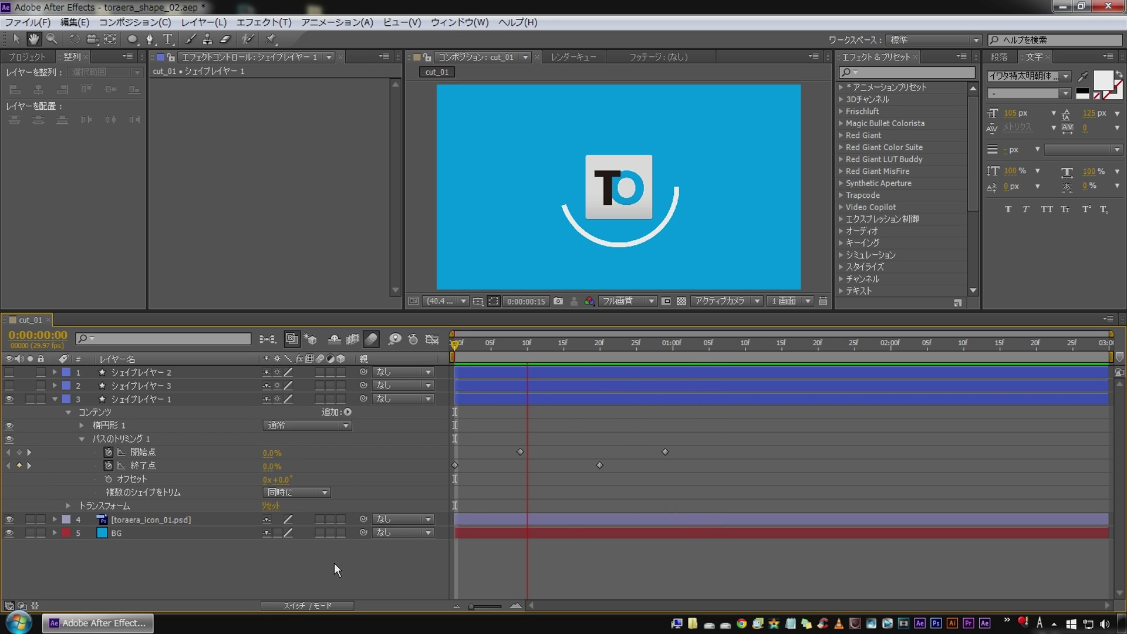
# - At frame 14, try rotating the arc with Trim Paths Offset, then reset Offset to 0°
pyautogui.click(548, 359)
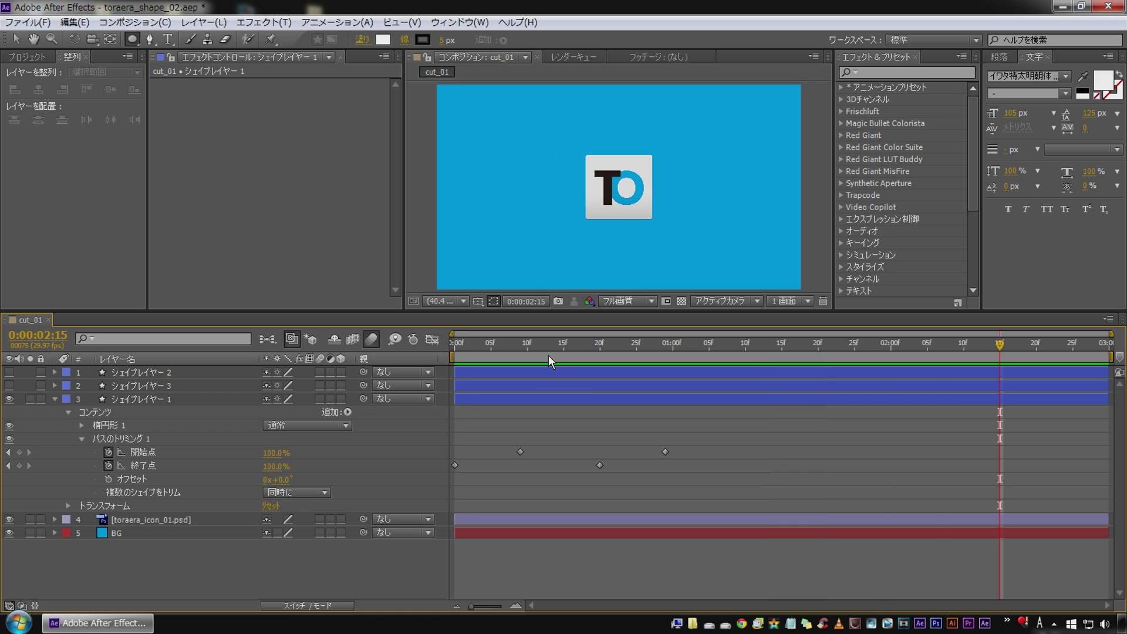
pyautogui.moveTo(548, 355); pyautogui.dragTo(558, 353)
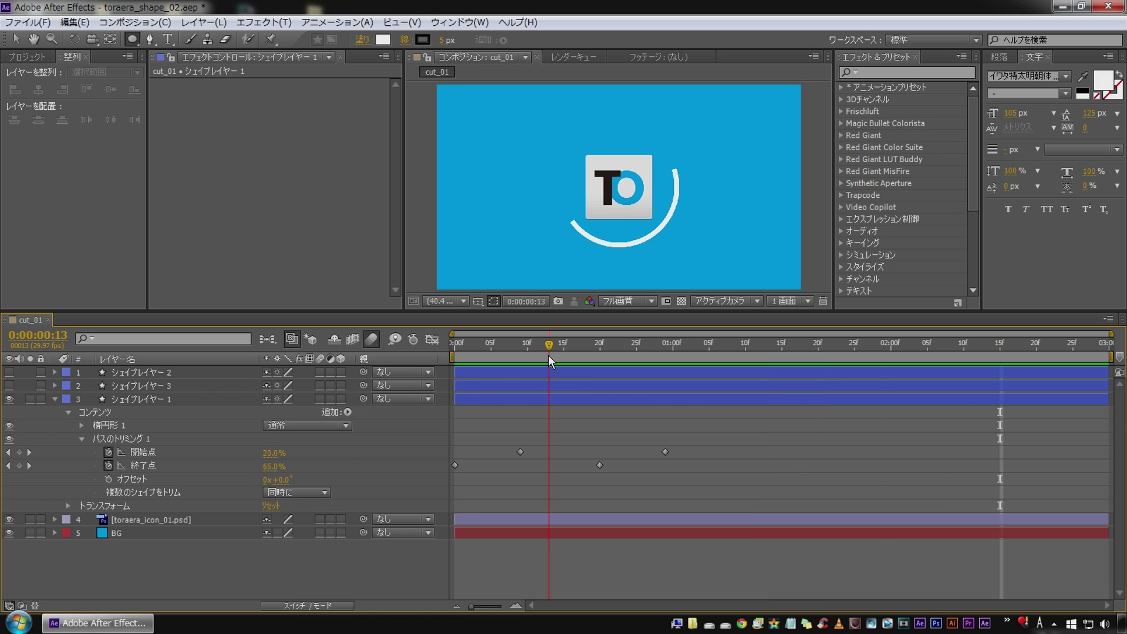
pyautogui.click(142, 480)
pyautogui.moveTo(271, 479); pyautogui.dragTo(314, 462)
pyautogui.click(176, 399)
pyautogui.moveTo(475, 343); pyautogui.dragTo(455, 343)
pyautogui.click(281, 480)
pyautogui.write('0')
pyautogui.press('Return')
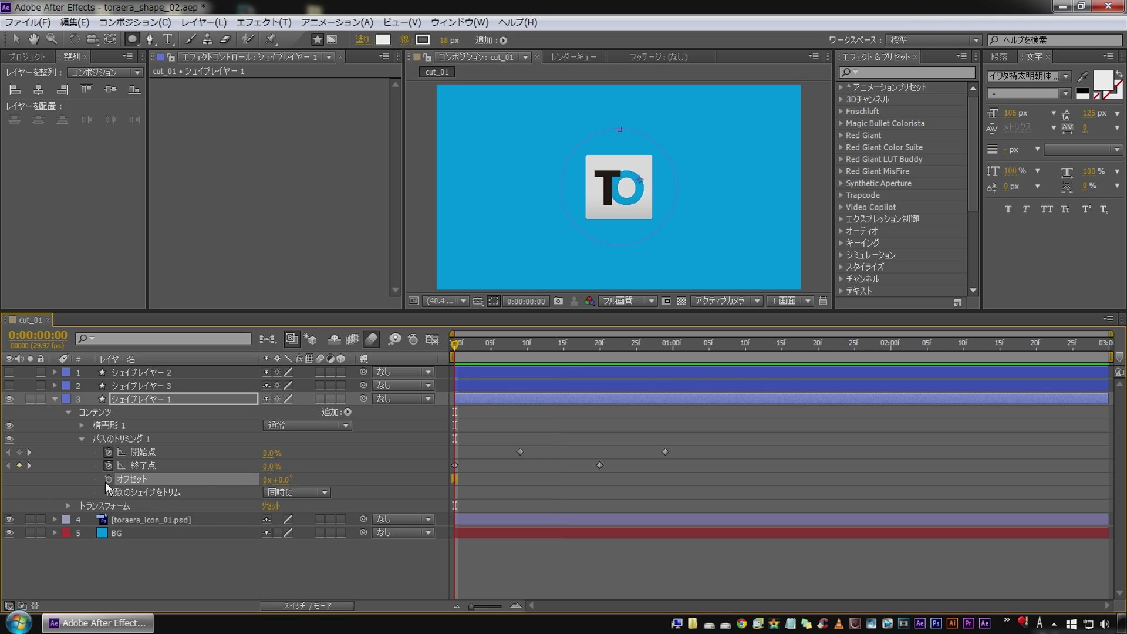
# - Keyframe Trim Paths Offset to 186° at frame 26 to spin the arc, and preview it
pyautogui.click(644, 347)
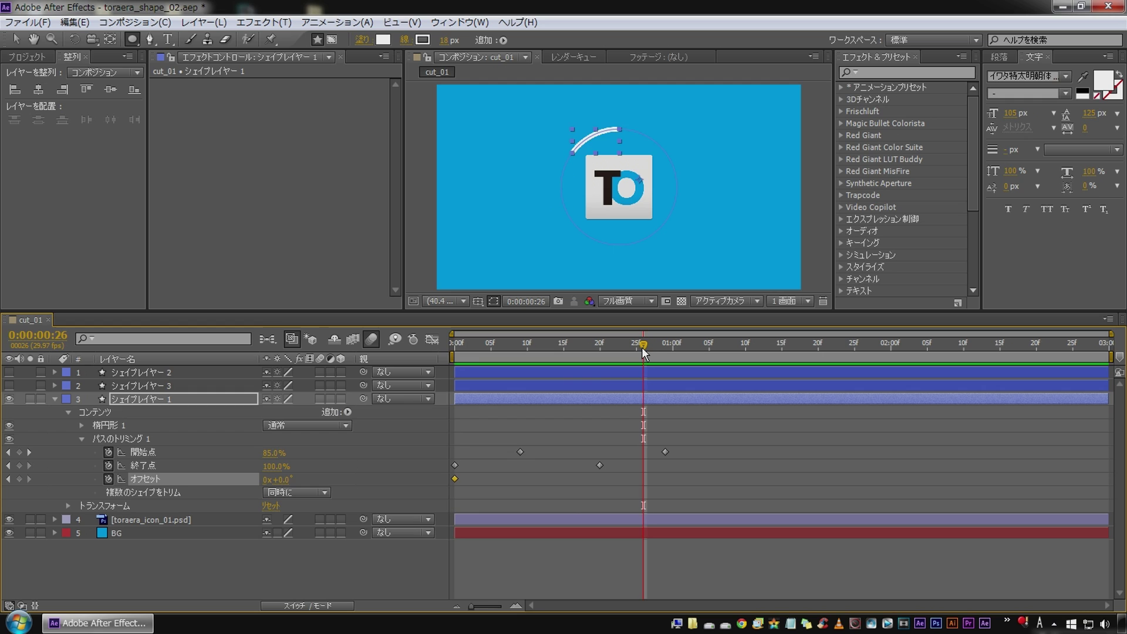
pyautogui.moveTo(280, 480); pyautogui.dragTo(389, 480)
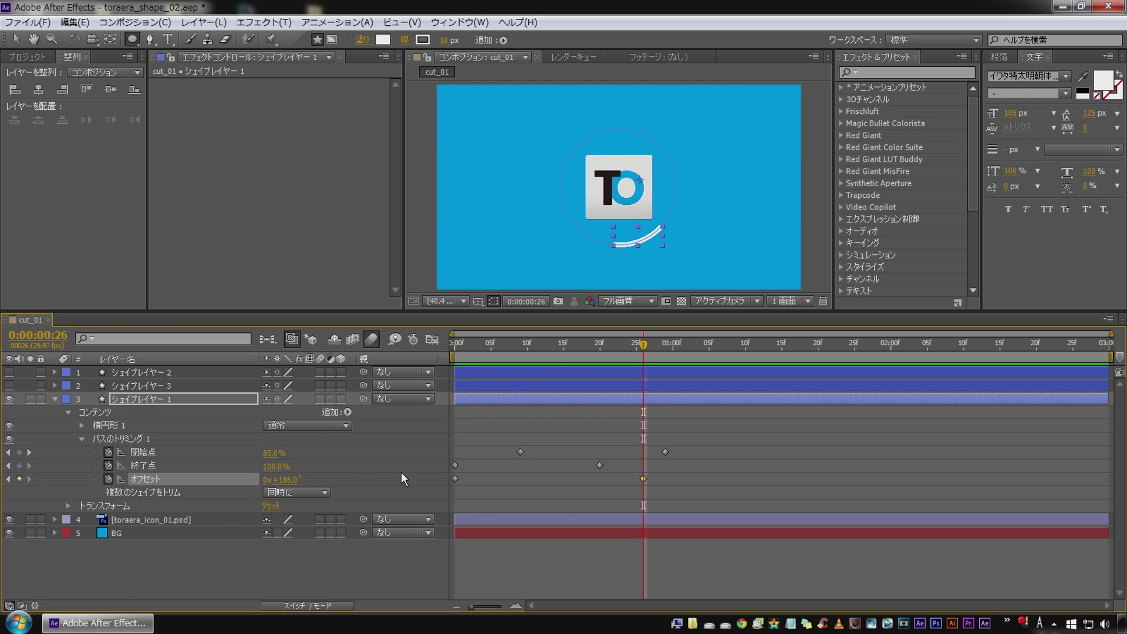
pyautogui.click(29, 453)
pyautogui.press('KP_0')
pyautogui.click(363, 565)
pyautogui.press('space')
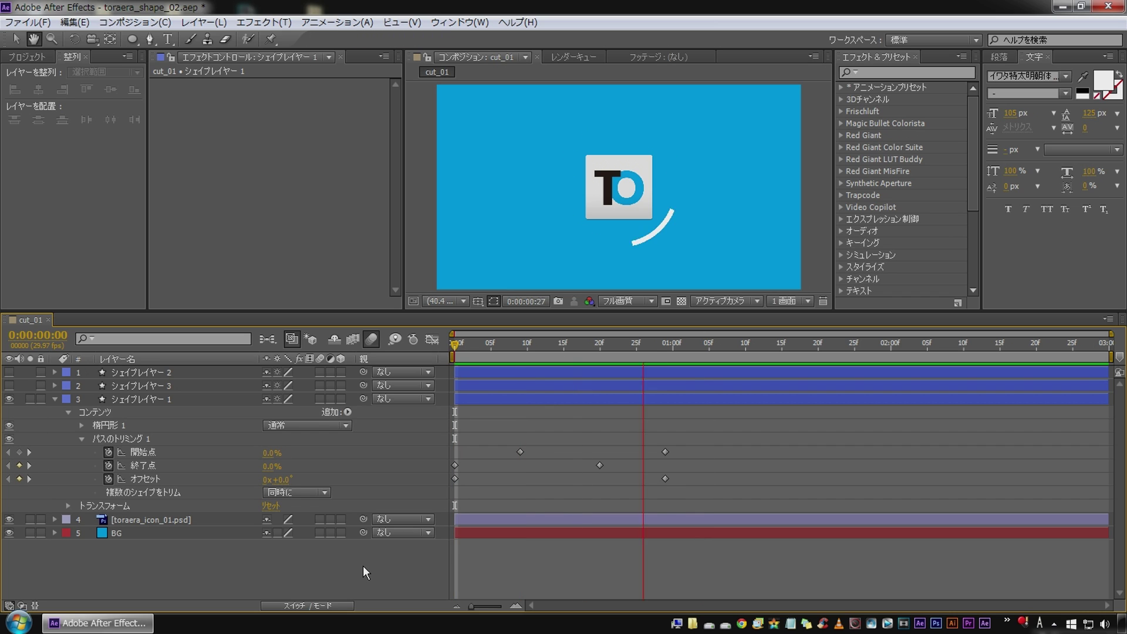
pyautogui.press('space')
pyautogui.press('space')
pyautogui.press('q')
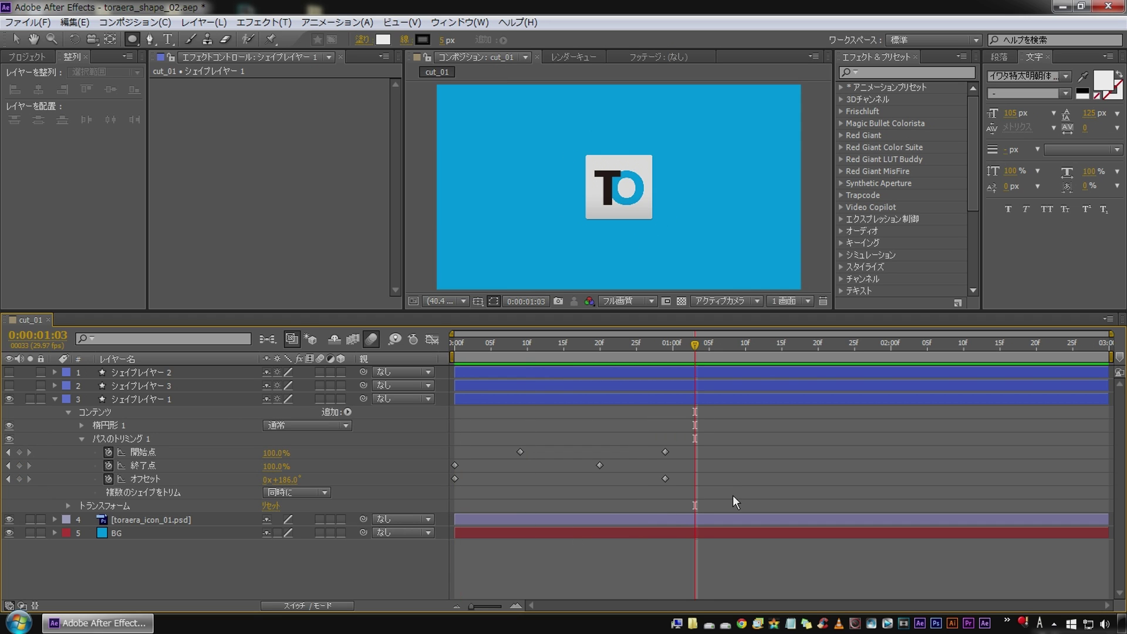
# - Push the later keyframes later to slow the motion, preview, and show the second ring layer
pyautogui.moveTo(682, 499); pyautogui.dragTo(410, 430)
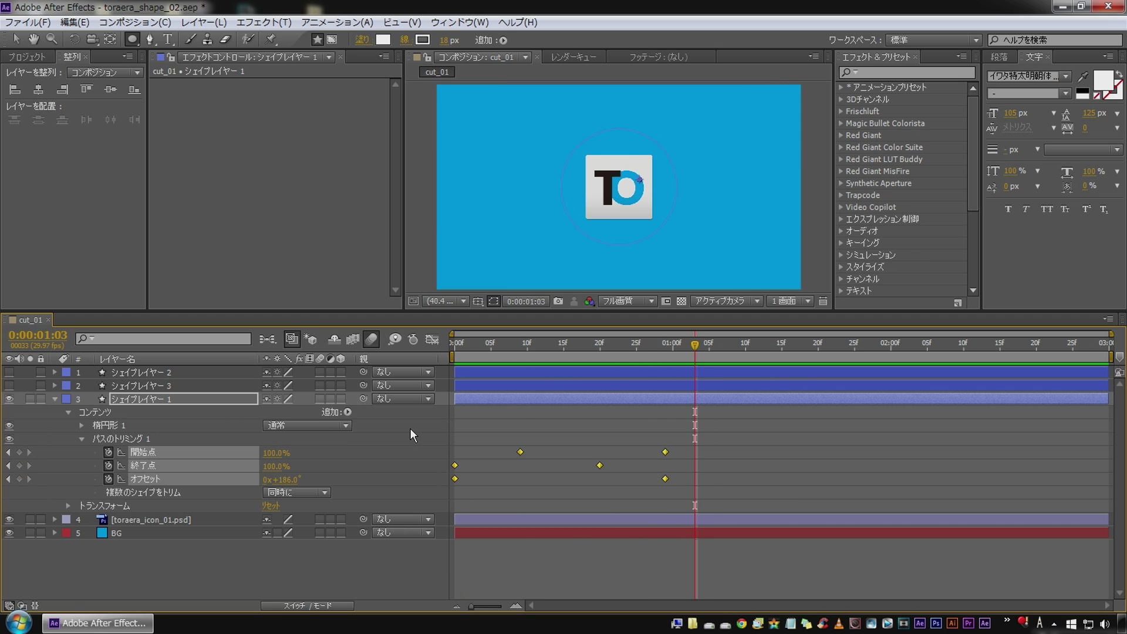
pyautogui.click(356, 584)
pyautogui.press('space')
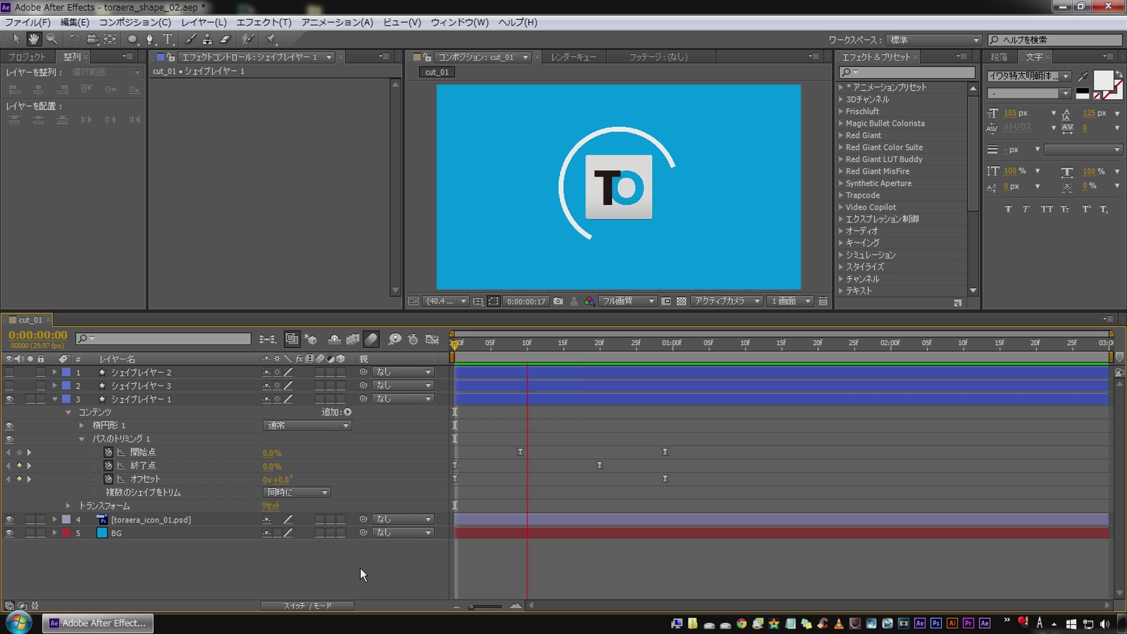
pyautogui.moveTo(590, 445)
pyautogui.mouseDown()
pyautogui.moveTo(675, 485)
pyautogui.moveTo(724, 452)
pyautogui.mouseUp()
pyautogui.click(517, 355)
pyautogui.press('space')
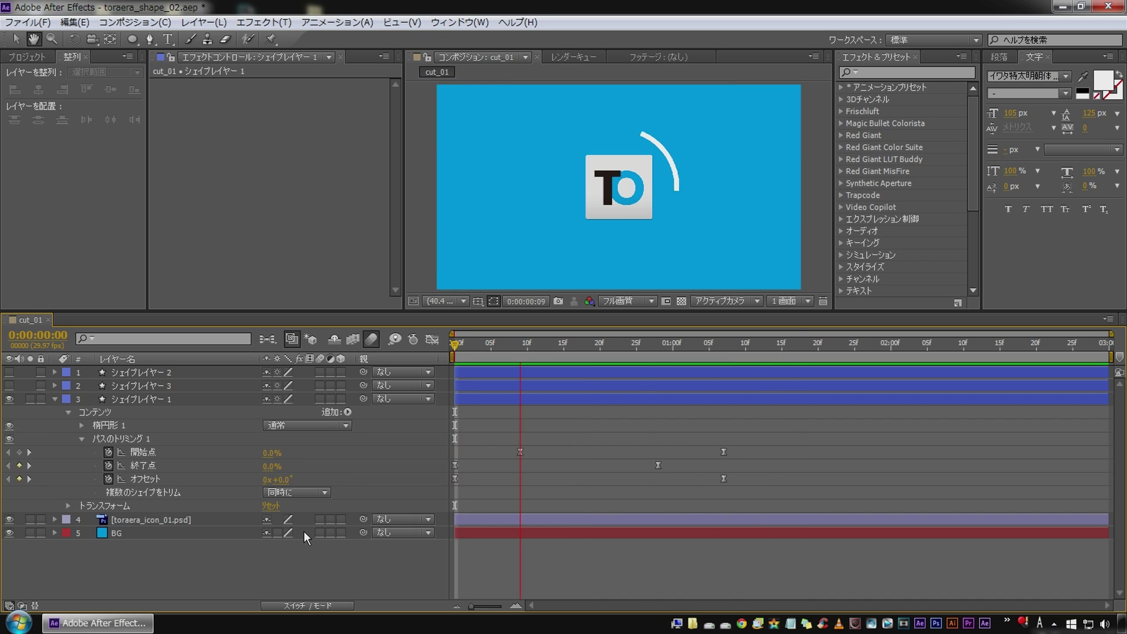
pyautogui.press('space')
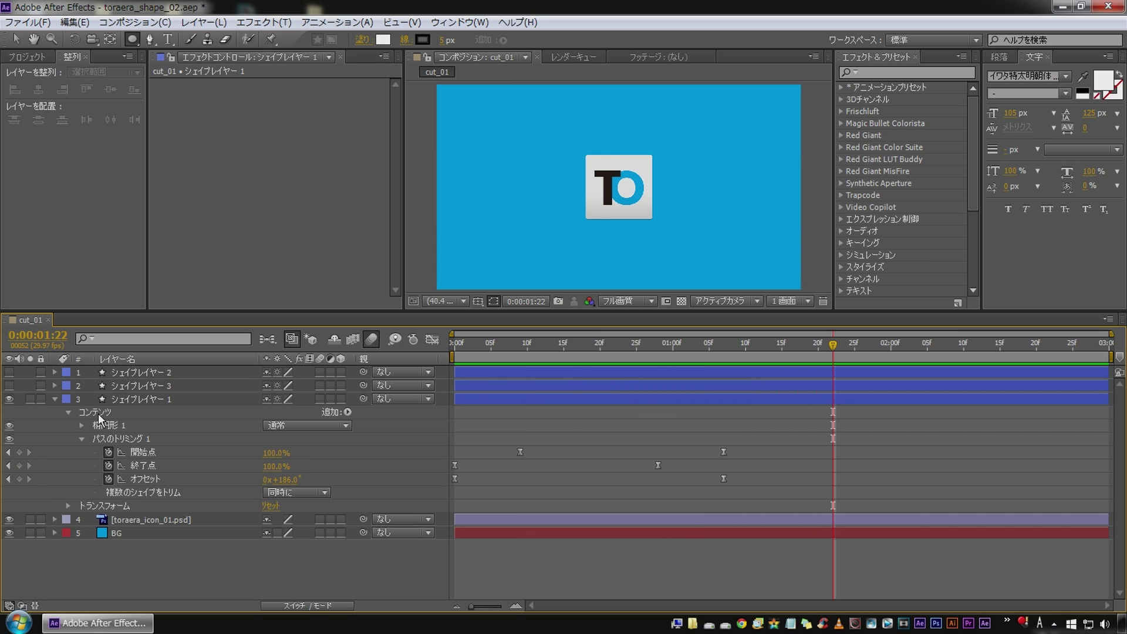
pyautogui.click(173, 400)
pyautogui.click(9, 386)
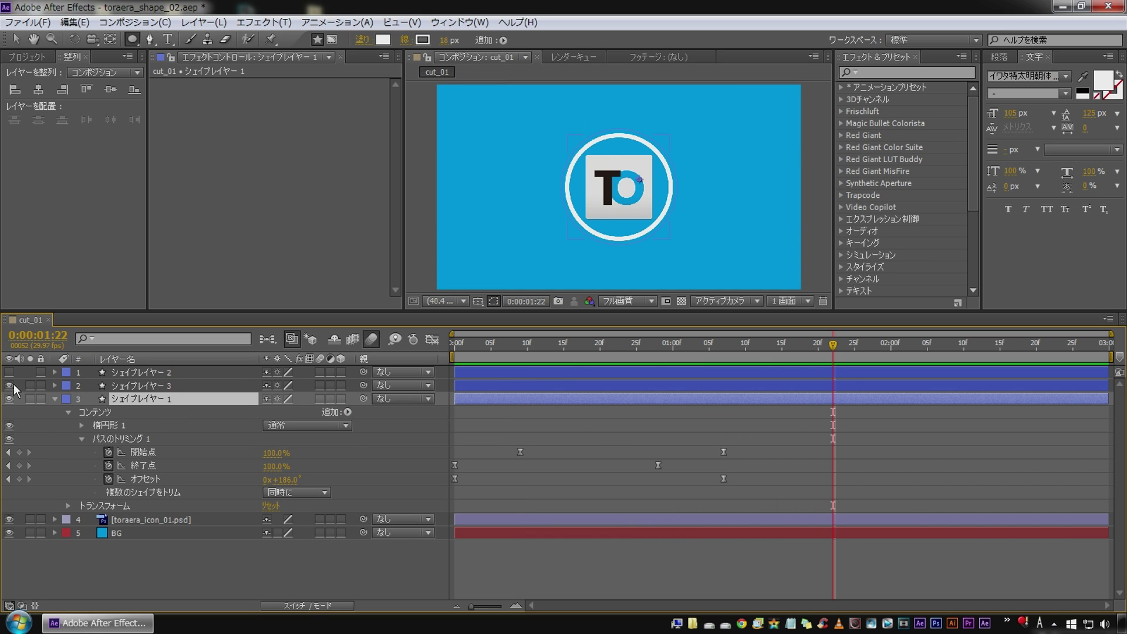
# - Add Trim Paths to the second ring layer (Shape Layer 3) and expand its settings
pyautogui.click(33, 389)
pyautogui.click(54, 385)
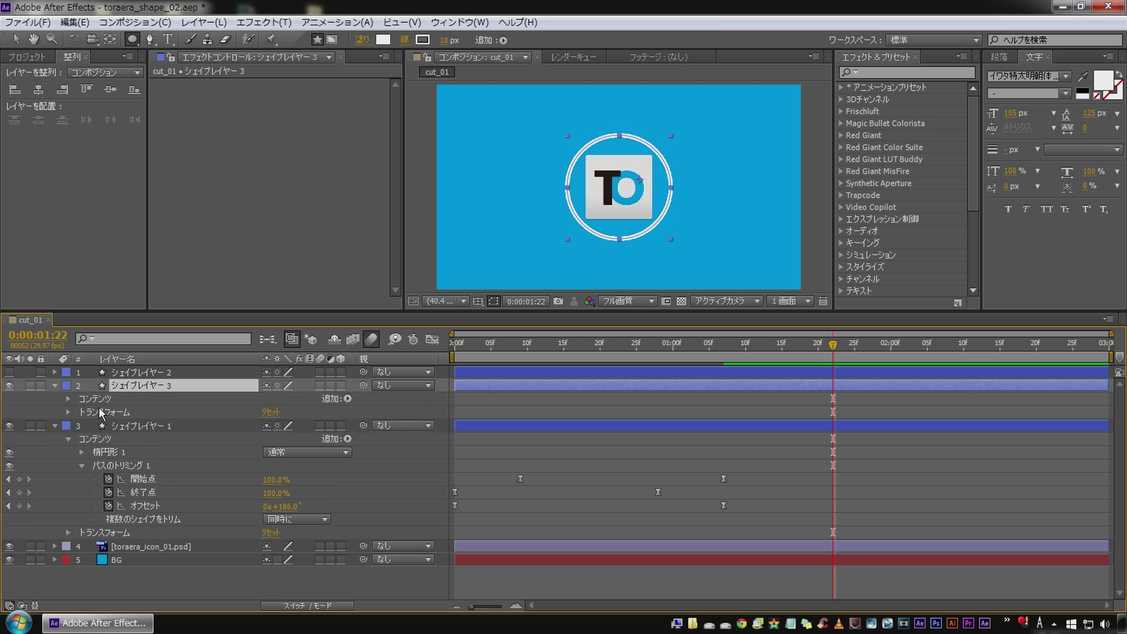
pyautogui.click(347, 398)
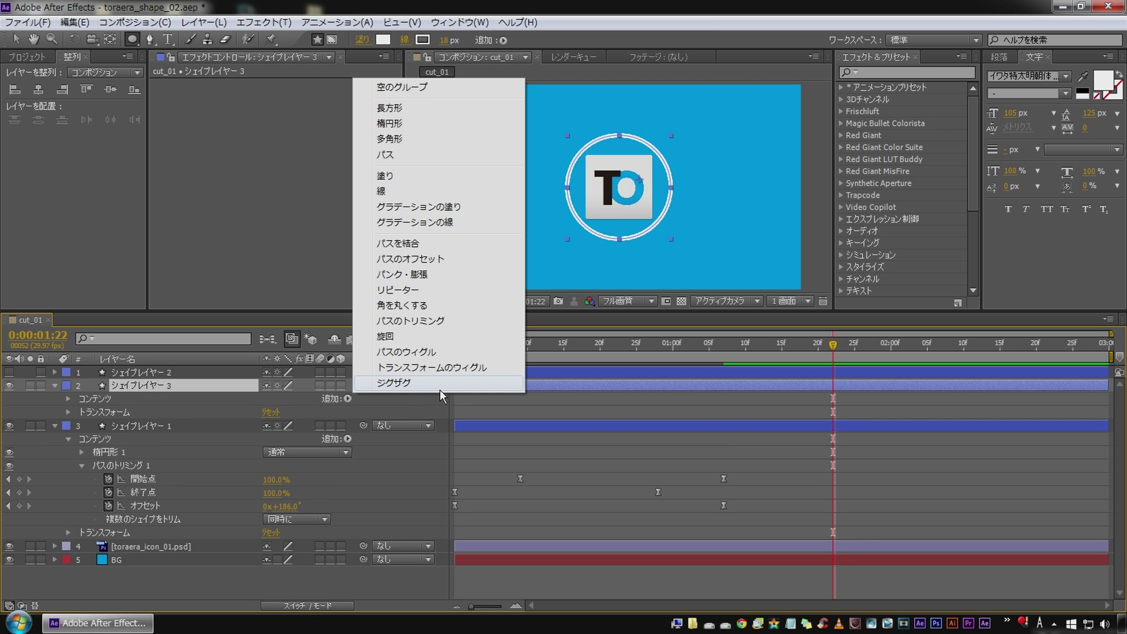
pyautogui.click(421, 330)
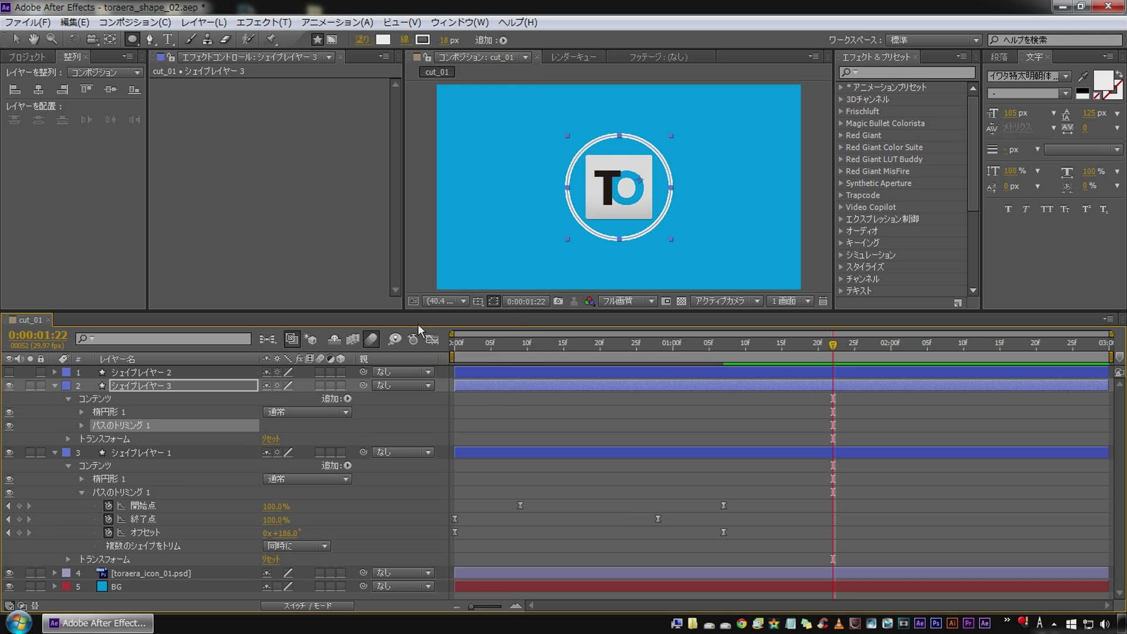
pyautogui.click(81, 425)
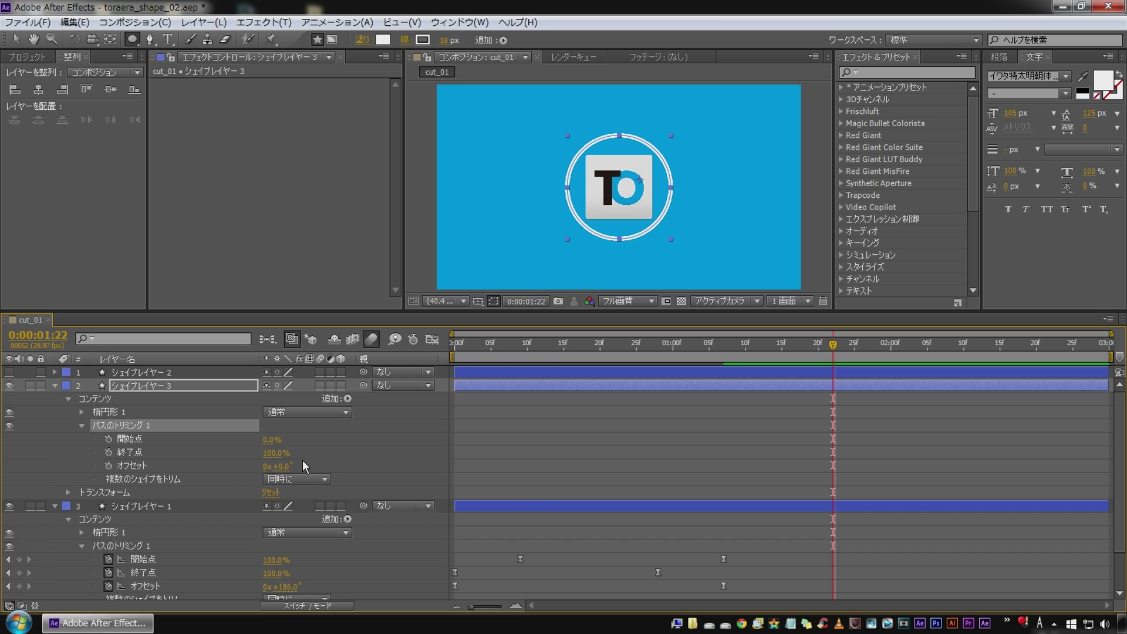
# - Raise the Trim Paths Start to 100% and set an End keyframe at frame 0
pyautogui.moveTo(540, 352)
pyautogui.mouseDown()
pyautogui.moveTo(587, 356)
pyautogui.moveTo(557, 352)
pyautogui.mouseUp()
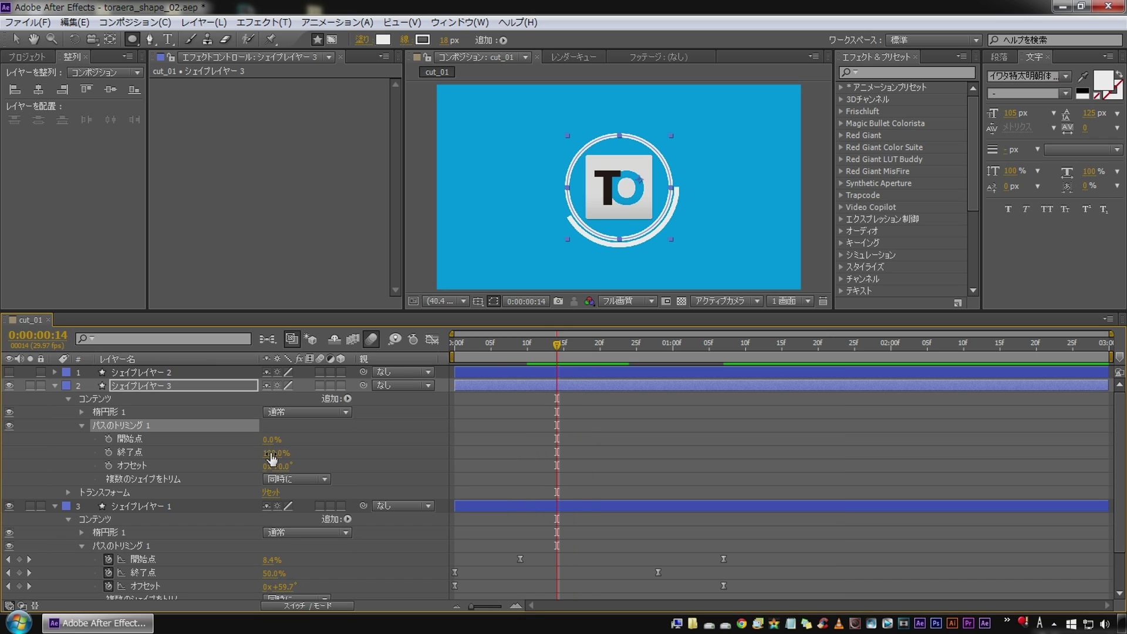
pyautogui.moveTo(271, 439); pyautogui.dragTo(405, 432)
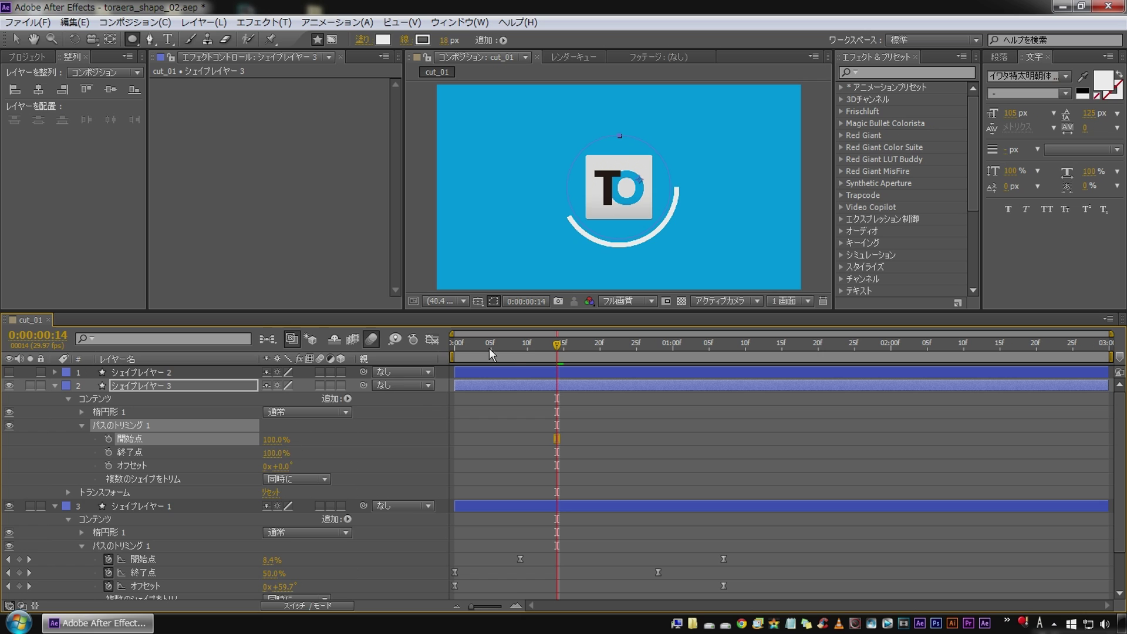
pyautogui.moveTo(487, 352); pyautogui.dragTo(422, 354)
pyautogui.click(108, 452)
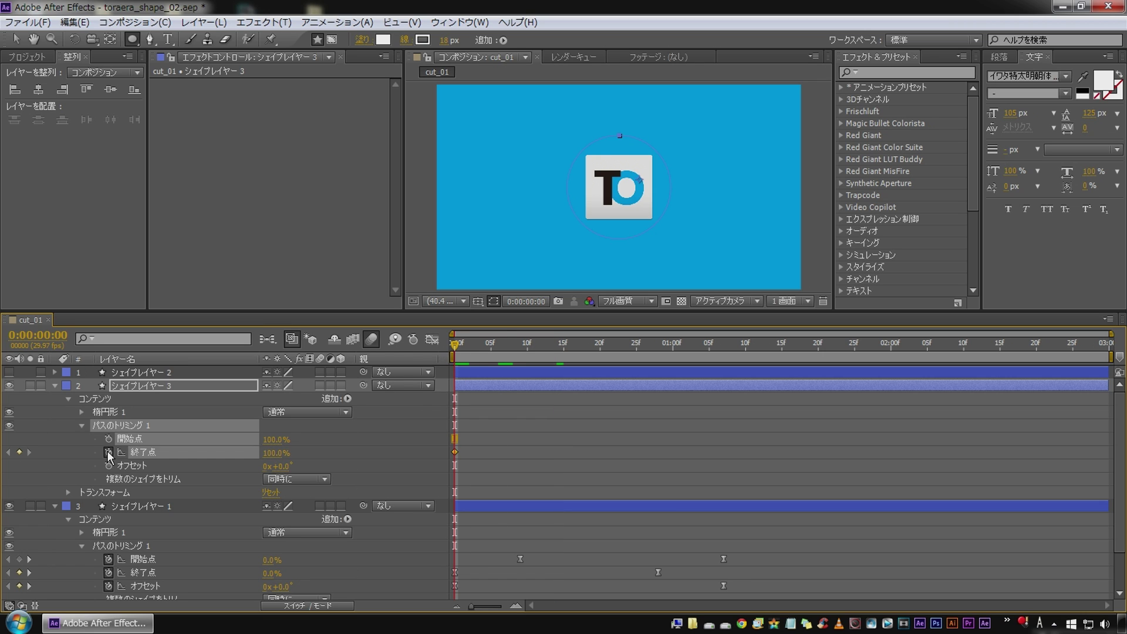
# - Keyframe the ring's trim End point at frame 15, undoing a stray Start keyframe
pyautogui.click(562, 351)
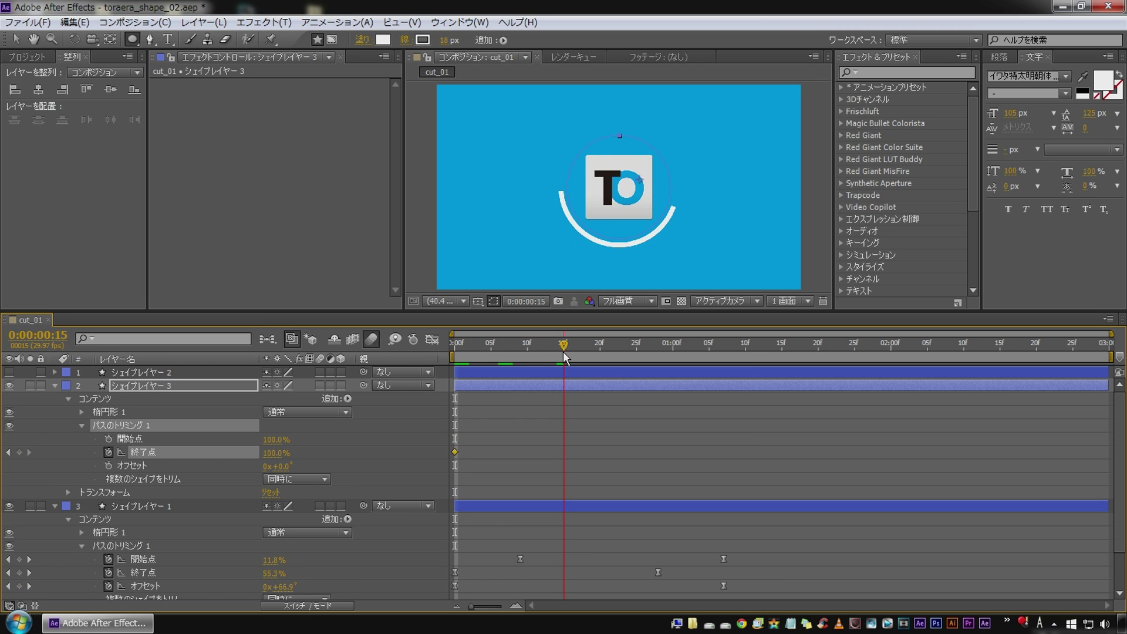
pyautogui.moveTo(267, 453); pyautogui.dragTo(204, 451)
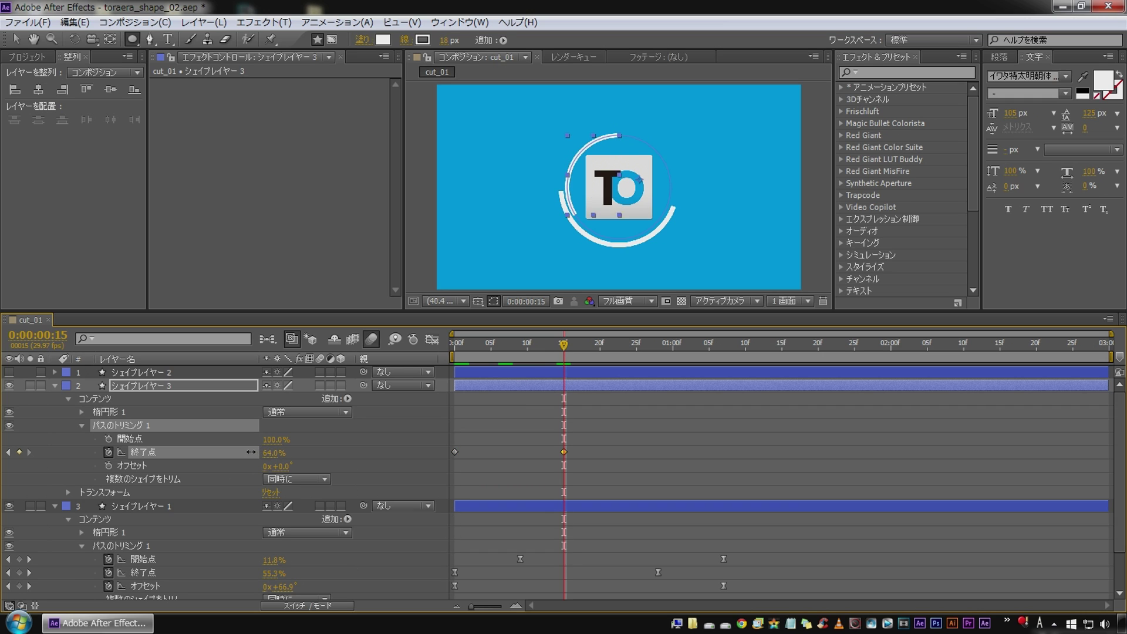
pyautogui.click(520, 345)
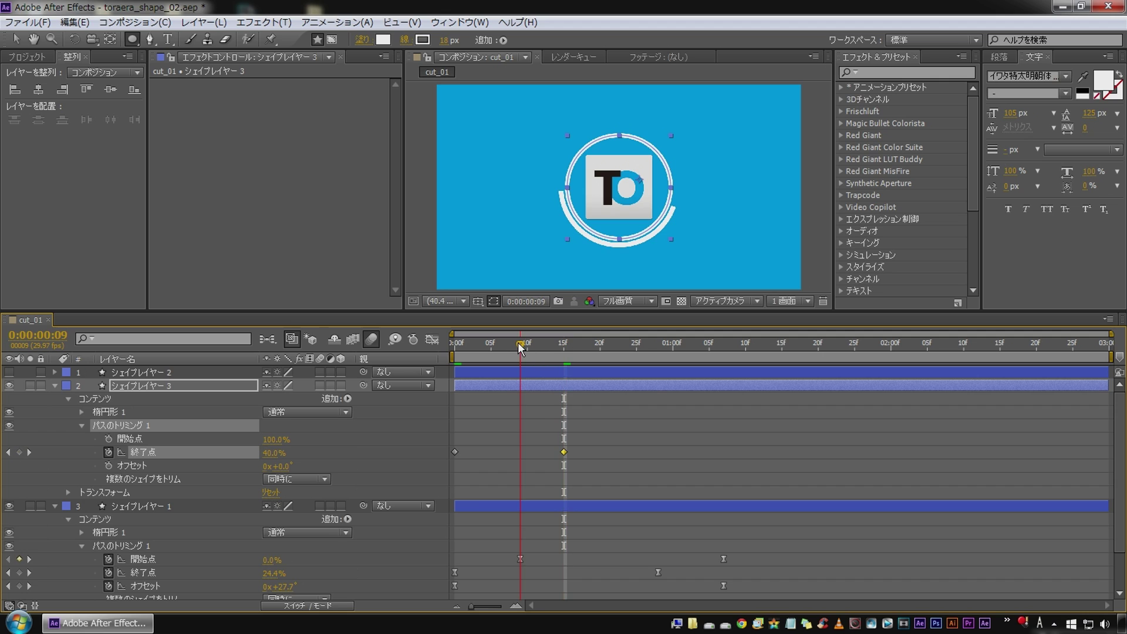
pyautogui.click(109, 439)
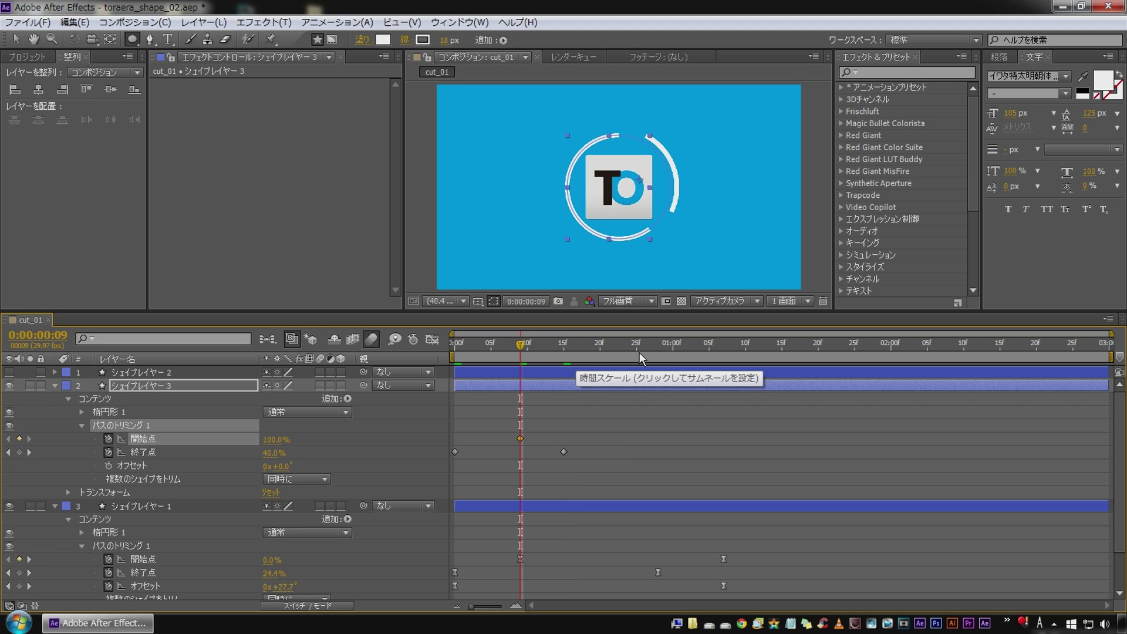
pyautogui.hotkey('ctrl', 'z')
# - Keyframe the trim Start point at 15f and at 0% at 1:00
pyautogui.click(563, 452)
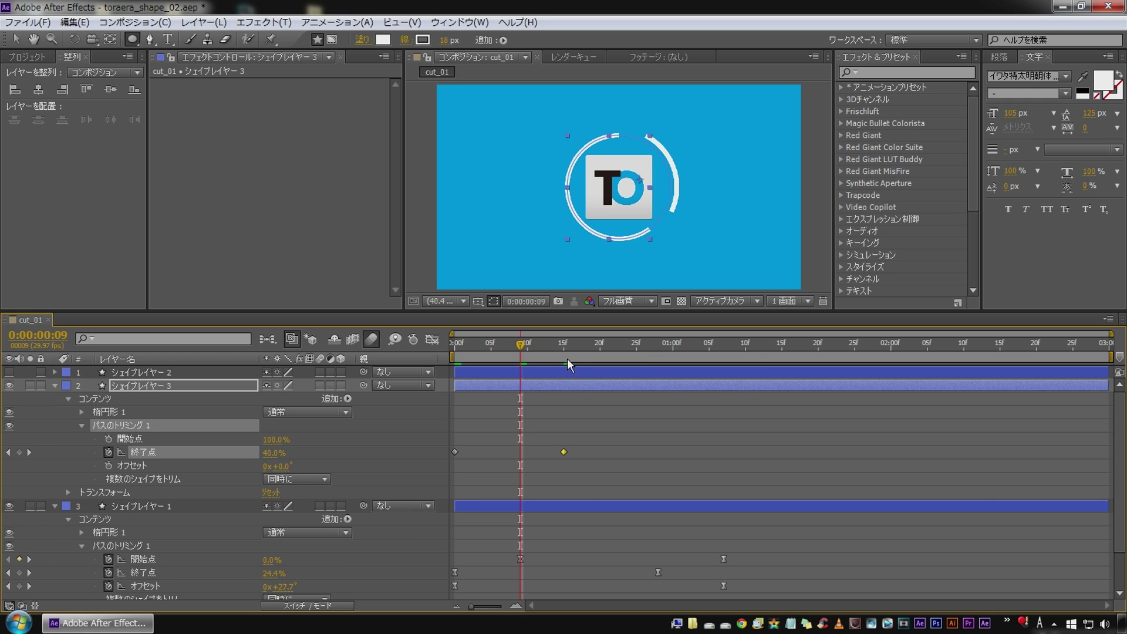
pyautogui.moveTo(569, 342); pyautogui.dragTo(564, 343)
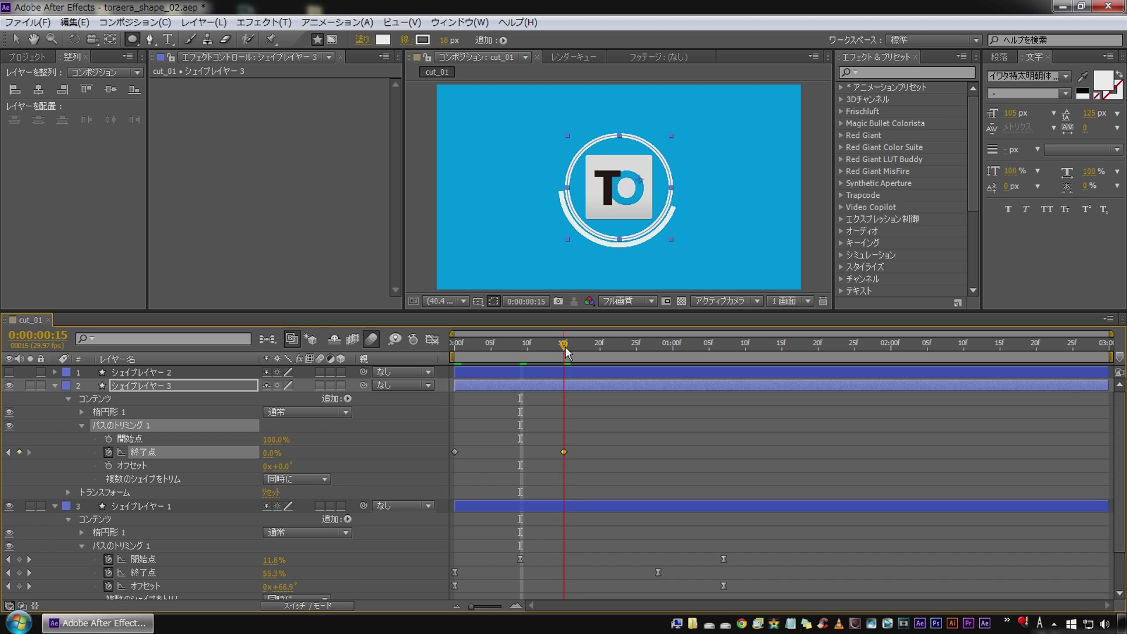
pyautogui.click(109, 439)
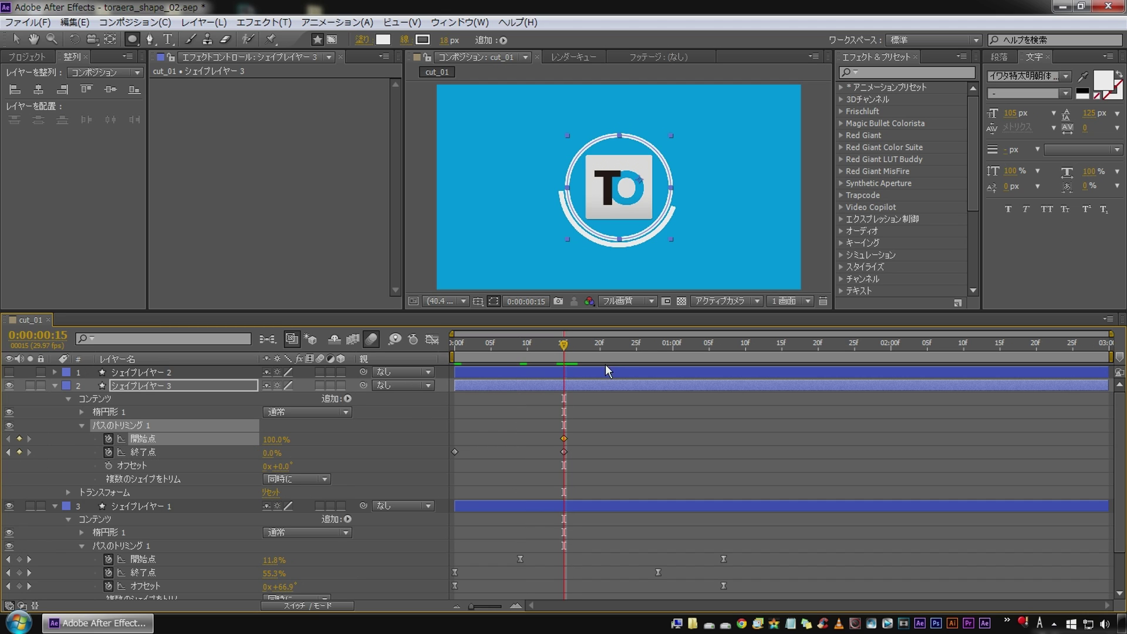
pyautogui.click(673, 350)
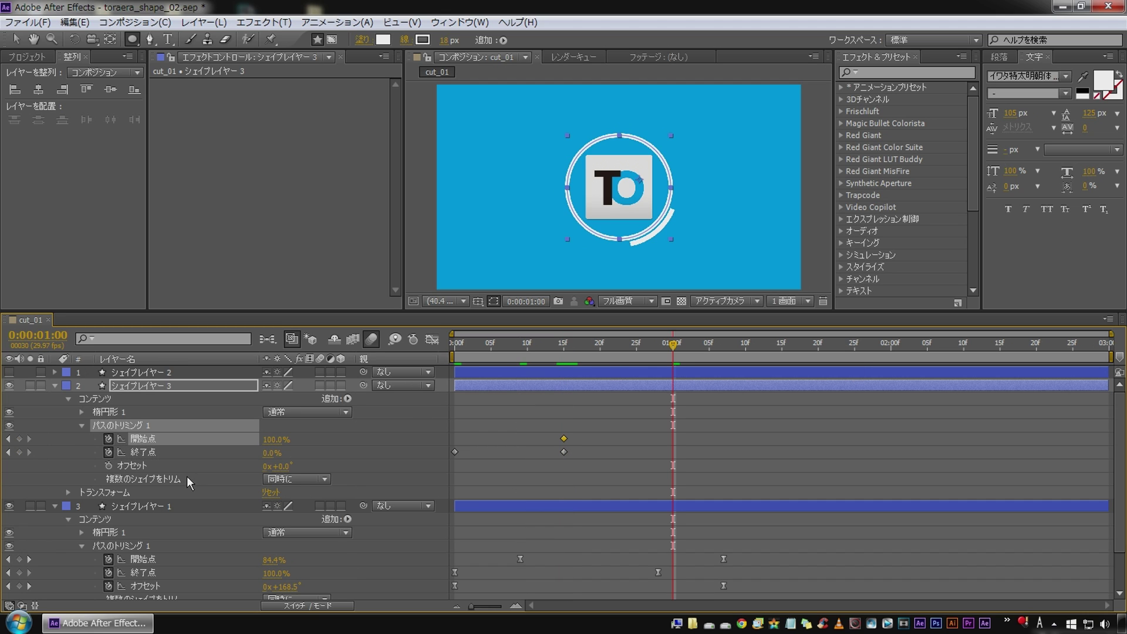
pyautogui.moveTo(268, 447); pyautogui.dragTo(190, 436)
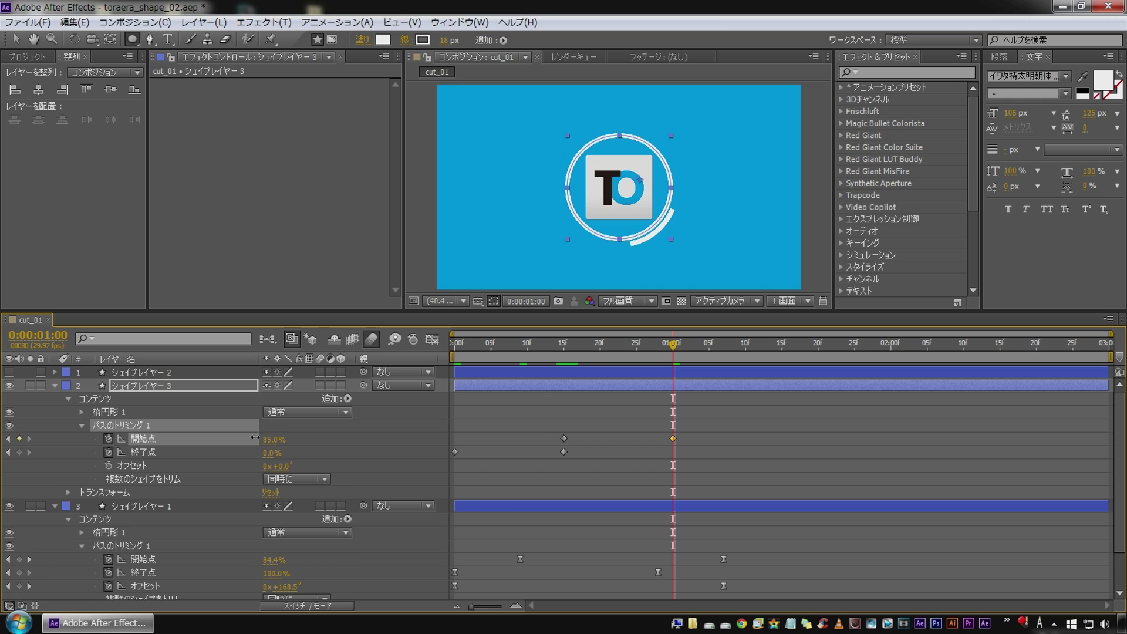
pyautogui.click(484, 440)
# - Preview, hide シェイプレイヤー 1, and shift both Start keyframes earlier in time
pyautogui.press('KP_0')
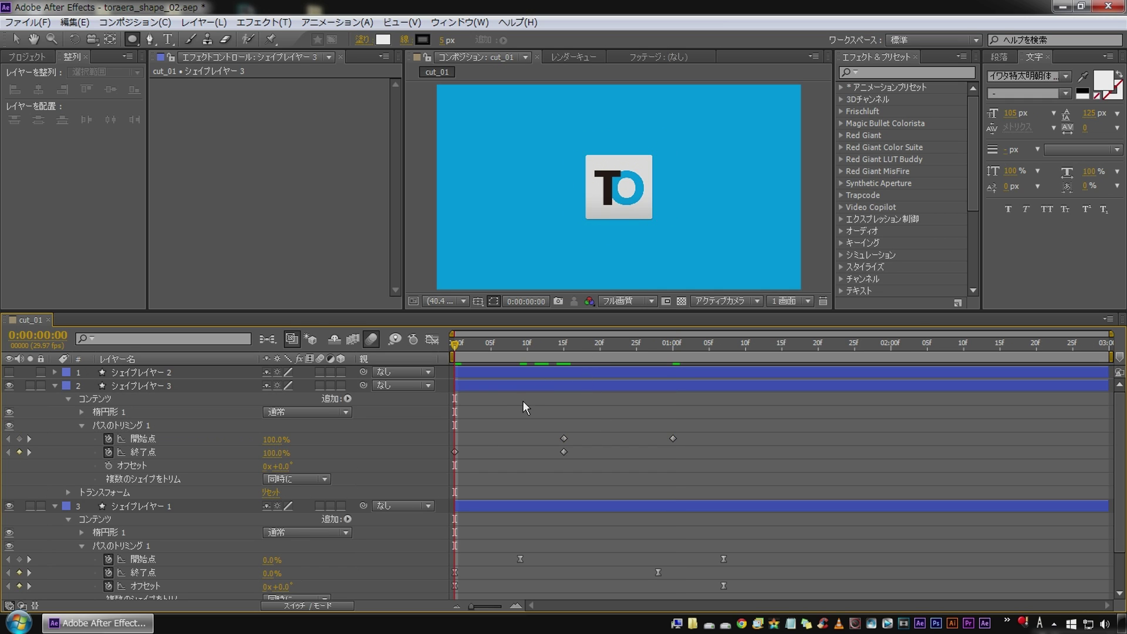
pyautogui.press('space')
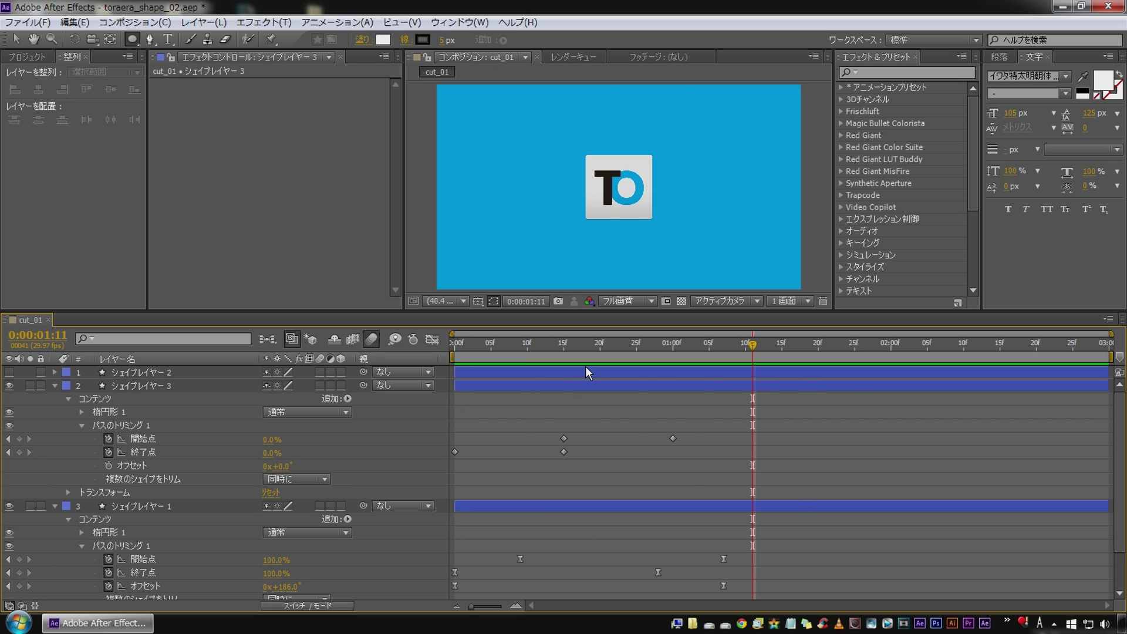
pyautogui.click(10, 507)
pyautogui.moveTo(540, 414); pyautogui.dragTo(687, 444)
pyautogui.moveTo(544, 441)
pyautogui.mouseDown()
pyautogui.moveTo(517, 441)
pyautogui.moveTo(654, 426)
pyautogui.moveTo(714, 440)
pyautogui.mouseUp()
pyautogui.click(614, 434)
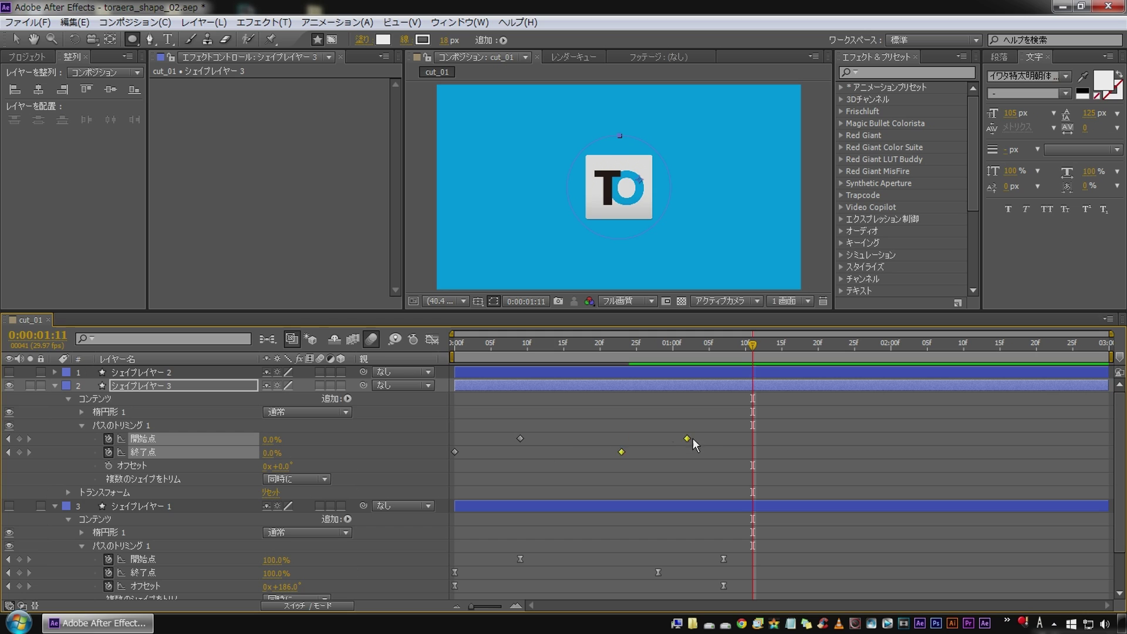
pyautogui.click(682, 490)
pyautogui.moveTo(619, 342); pyautogui.dragTo(455, 342)
# - Preview the ring again and set a trim Offset keyframe at frame 0
pyautogui.press('space')
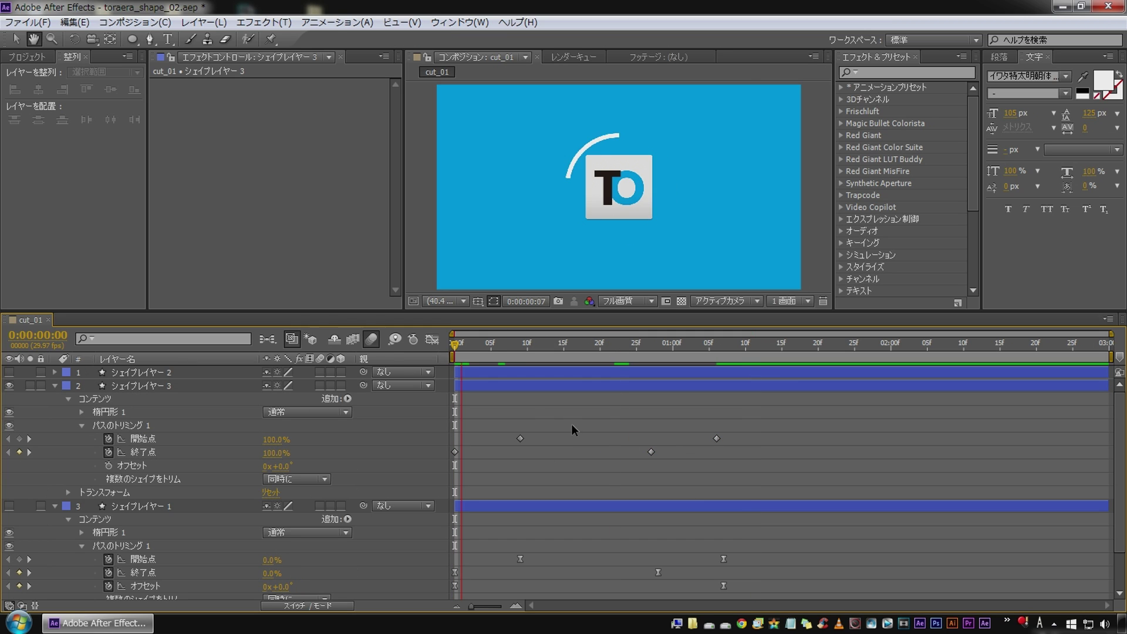
pyautogui.press('KP_0')
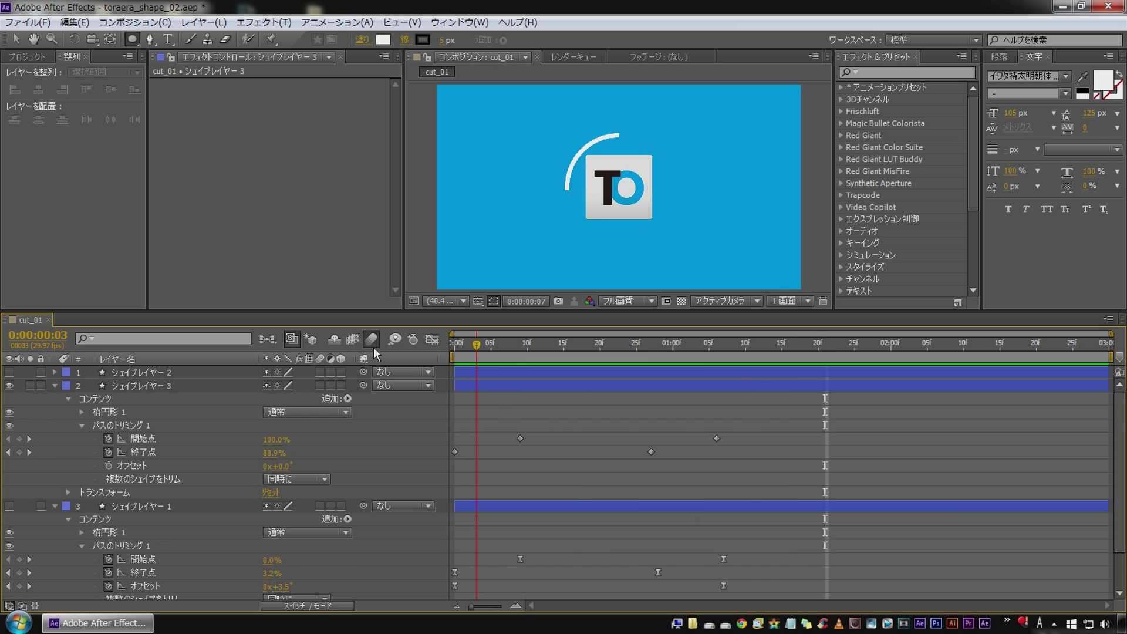
pyautogui.press('q')
pyautogui.moveTo(492, 350); pyautogui.dragTo(3, 508)
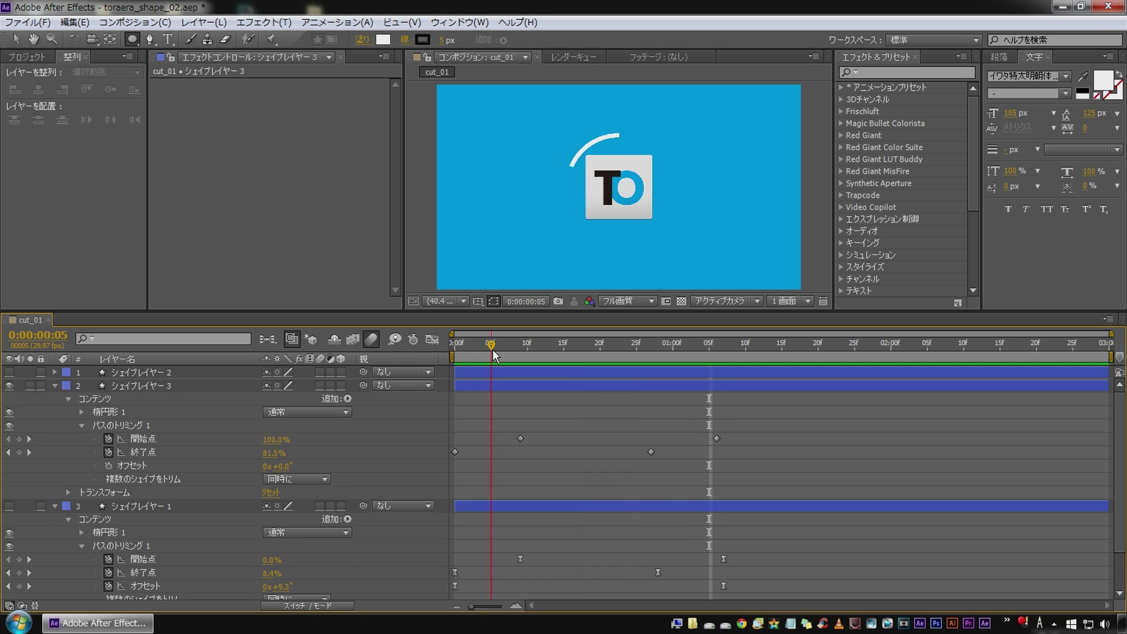
pyautogui.click(109, 465)
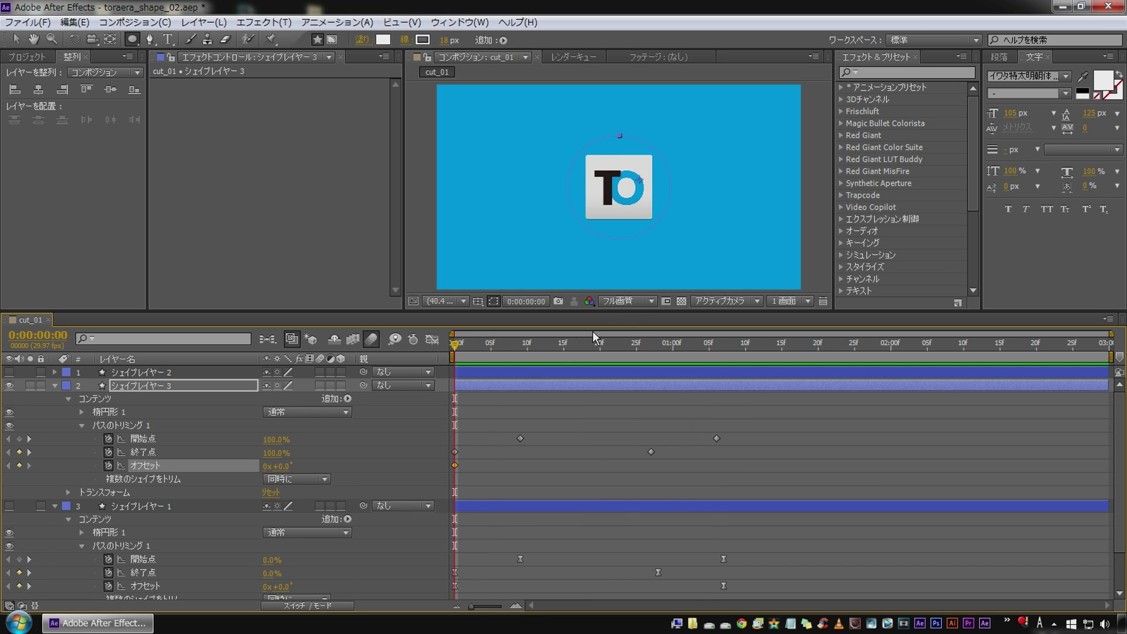
# - Keyframe the ring's trim Offset at about −179° near 1:06 and preview the spin
pyautogui.moveTo(585, 349); pyautogui.dragTo(715, 353)
pyautogui.moveTo(282, 469); pyautogui.dragTo(159, 470)
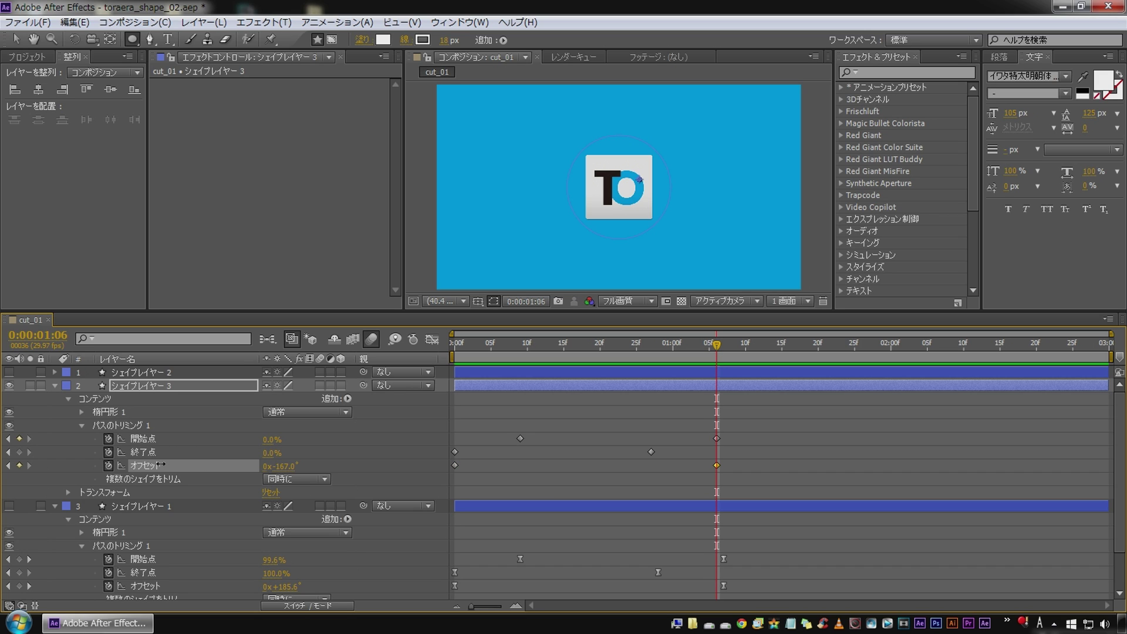
pyautogui.click(634, 411)
pyautogui.press('Home')
pyautogui.press('space')
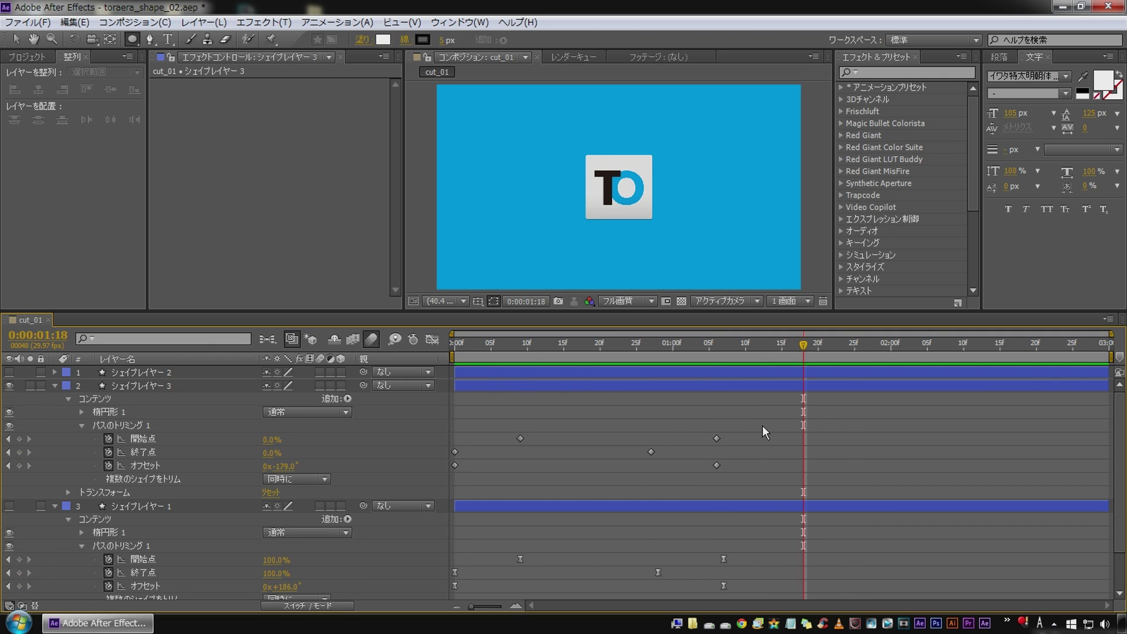
pyautogui.moveTo(761, 420); pyautogui.dragTo(436, 477)
pyautogui.click(507, 422)
pyautogui.press('space')
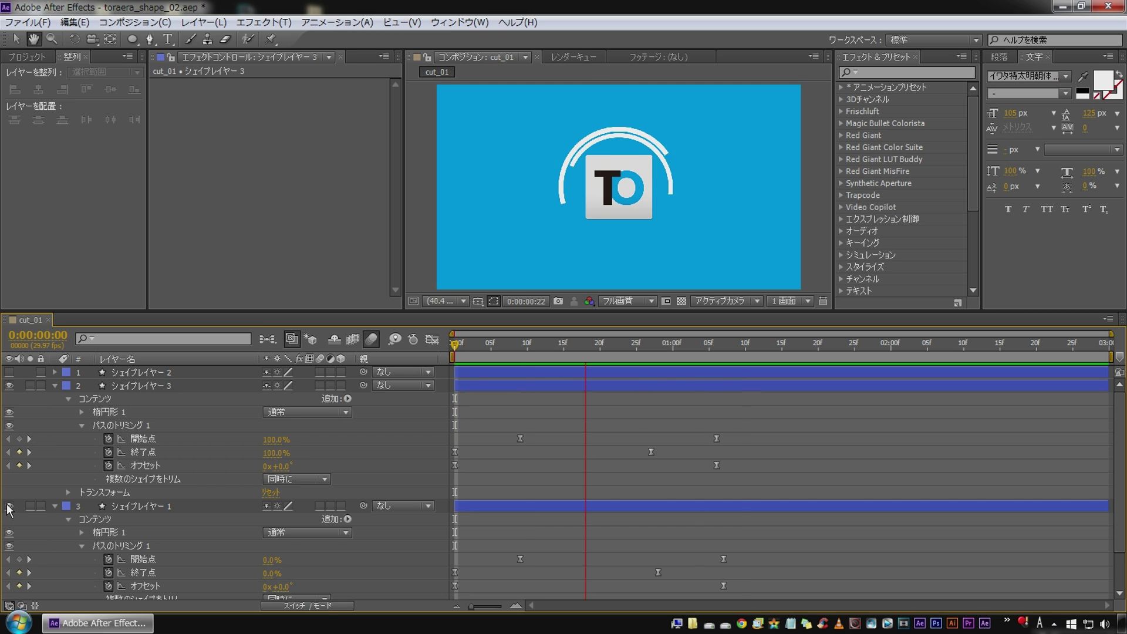
# - Collapse シェイプレイヤー 3 and 1, then show and select the white circle layer
pyautogui.press('q')
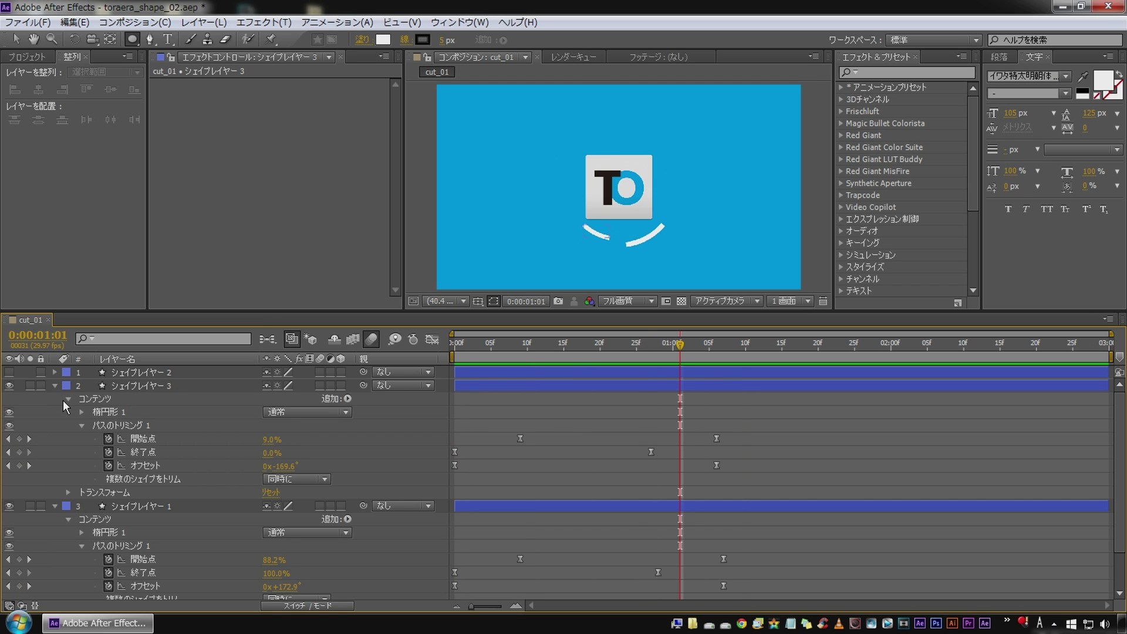
pyautogui.click(55, 385)
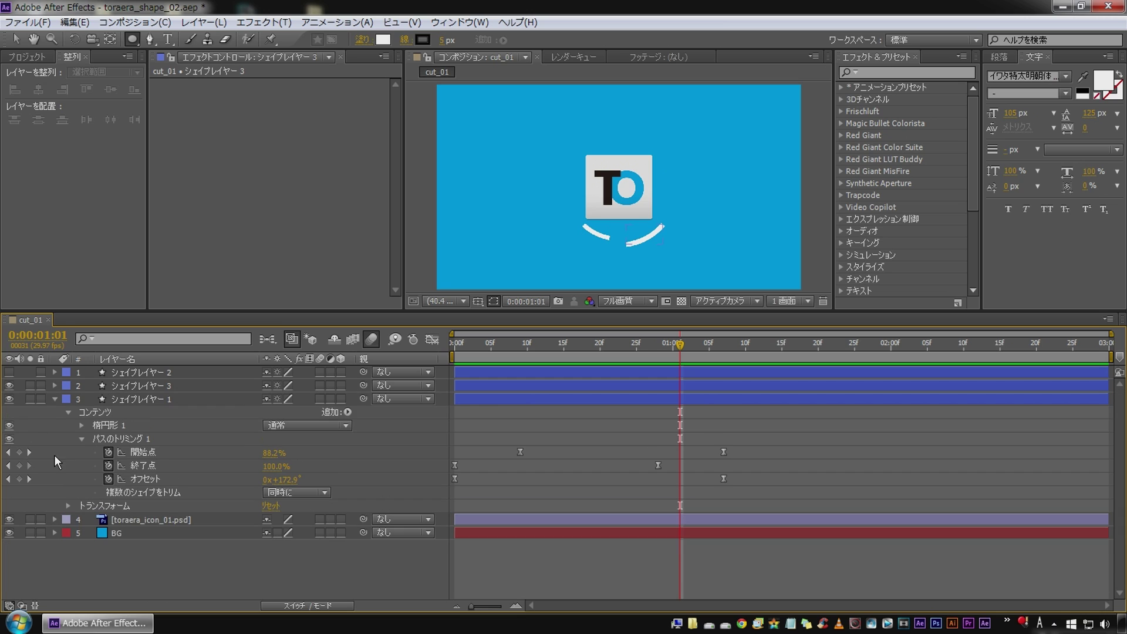
pyautogui.click(54, 399)
pyautogui.click(9, 372)
pyautogui.click(141, 373)
pyautogui.press('v')
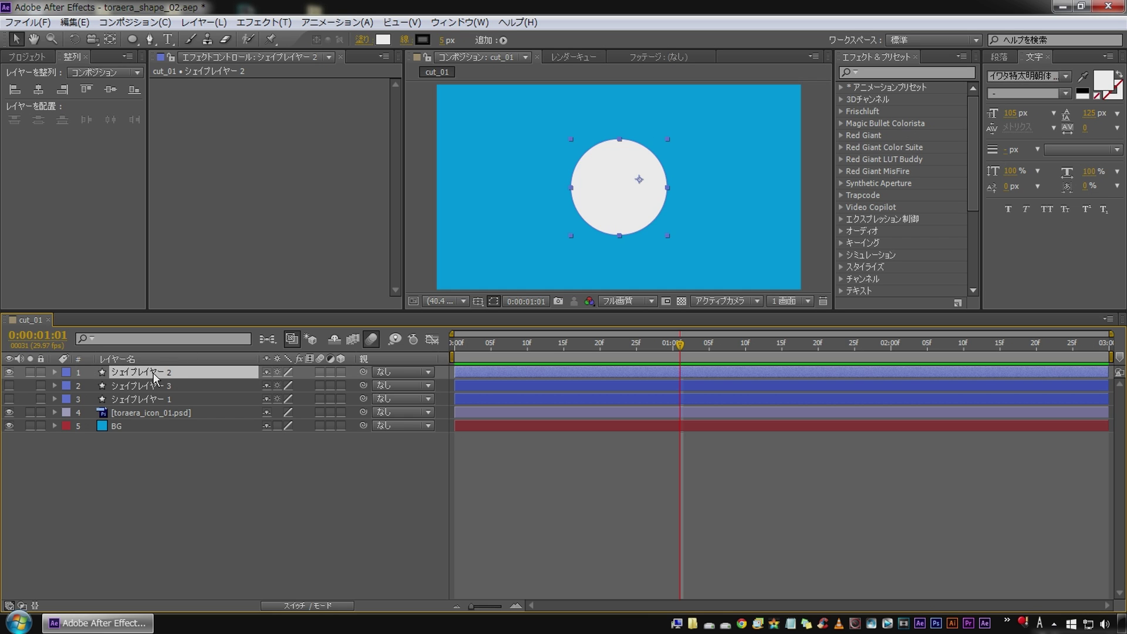
# - Apply 放射状ワイプ (Radial Wipe) to the white circle with the wipe set to counterclockwise
pyautogui.rightClick(217, 148)
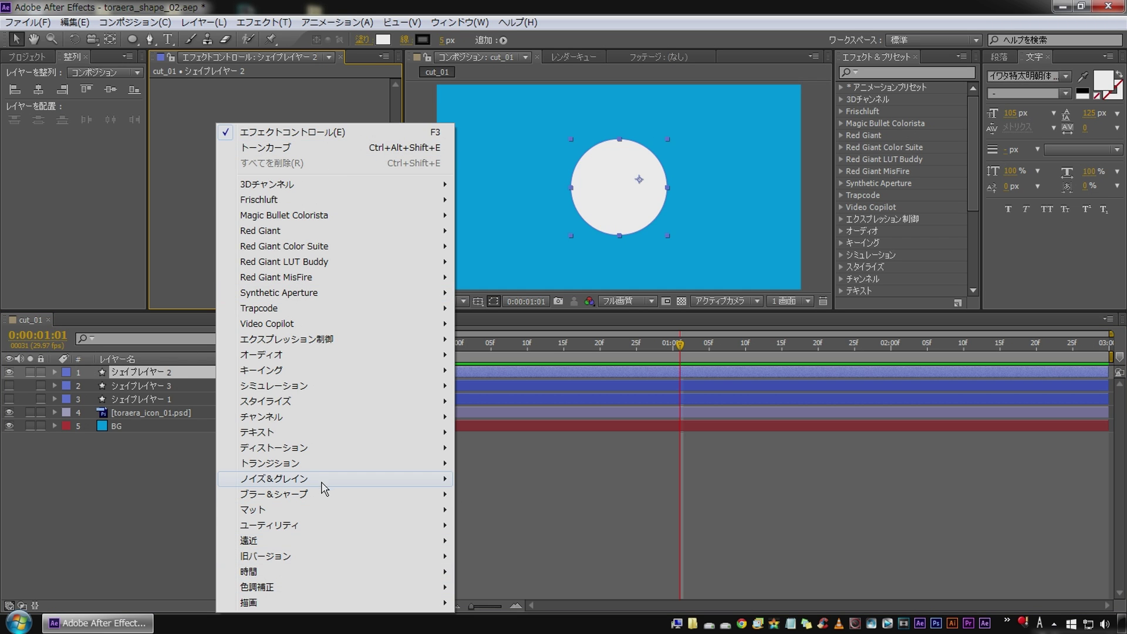
pyautogui.moveTo(348, 463)
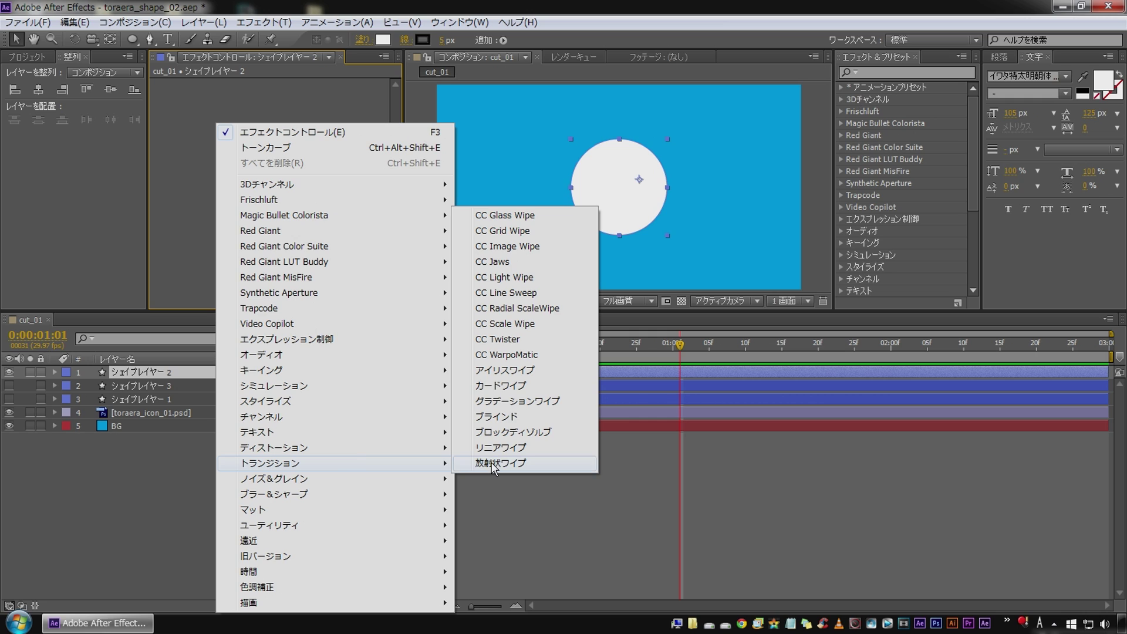
pyautogui.click(495, 466)
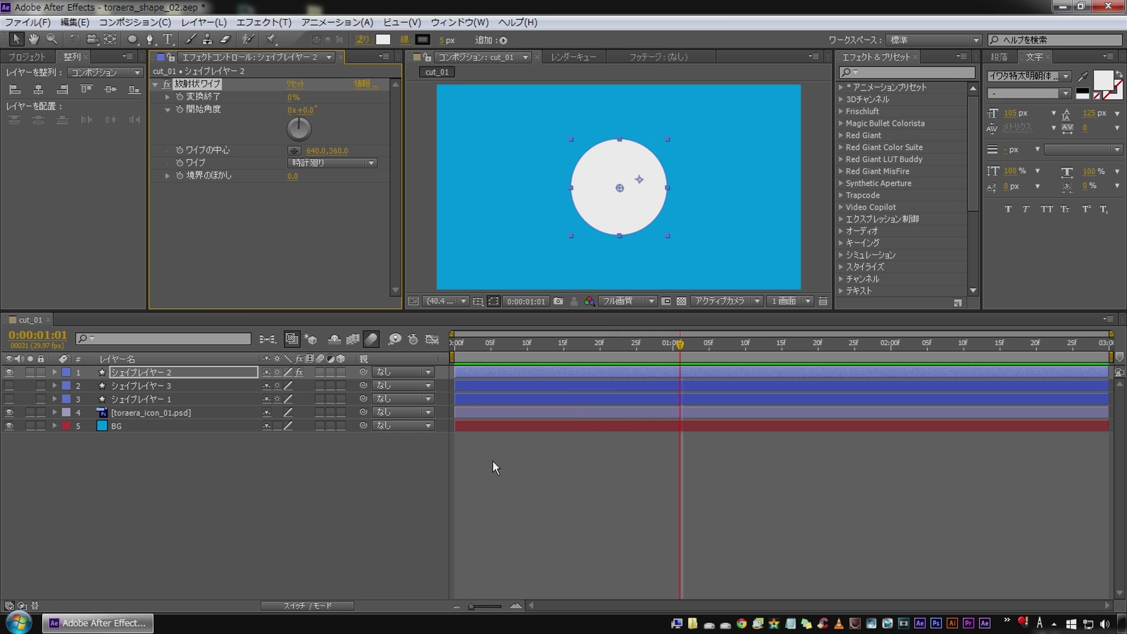
pyautogui.click(302, 165)
pyautogui.click(316, 192)
pyautogui.press('Home')
pyautogui.click(485, 499)
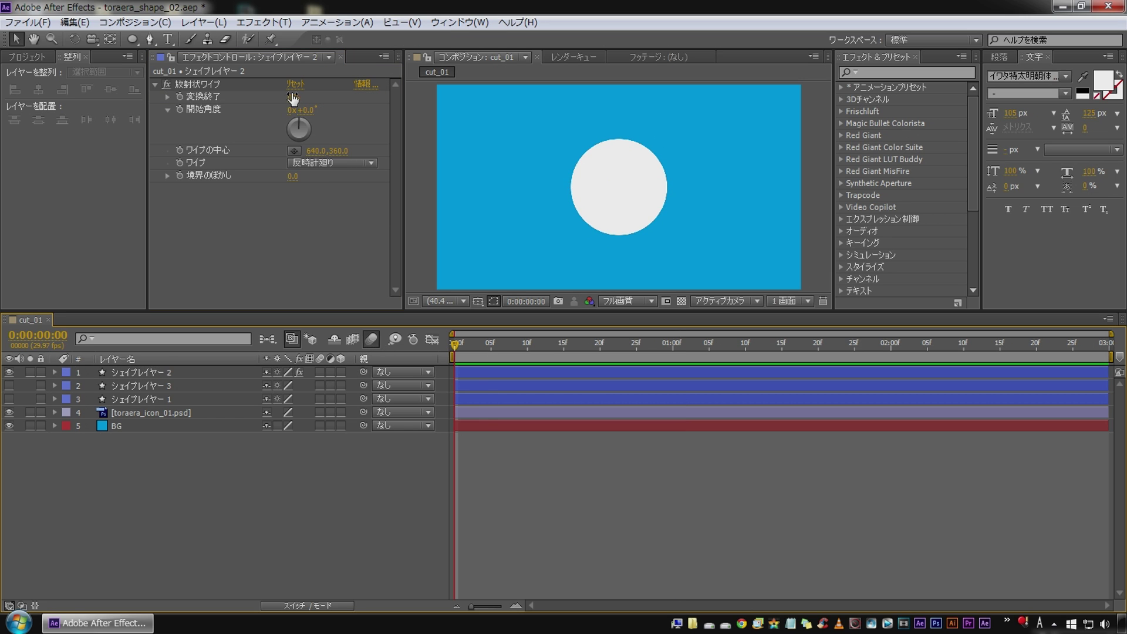
# - Keyframe Transition Completion from 100% at frame 0 to 0% at 1:00 and preview
pyautogui.moveTo(292, 98); pyautogui.dragTo(353, 98)
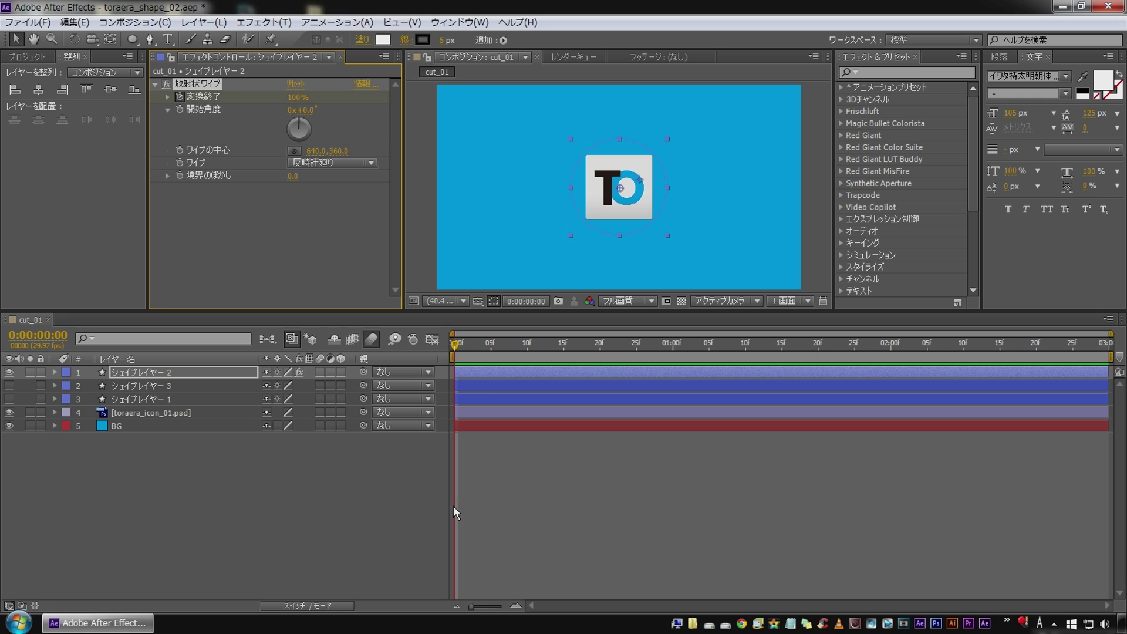
pyautogui.click(673, 347)
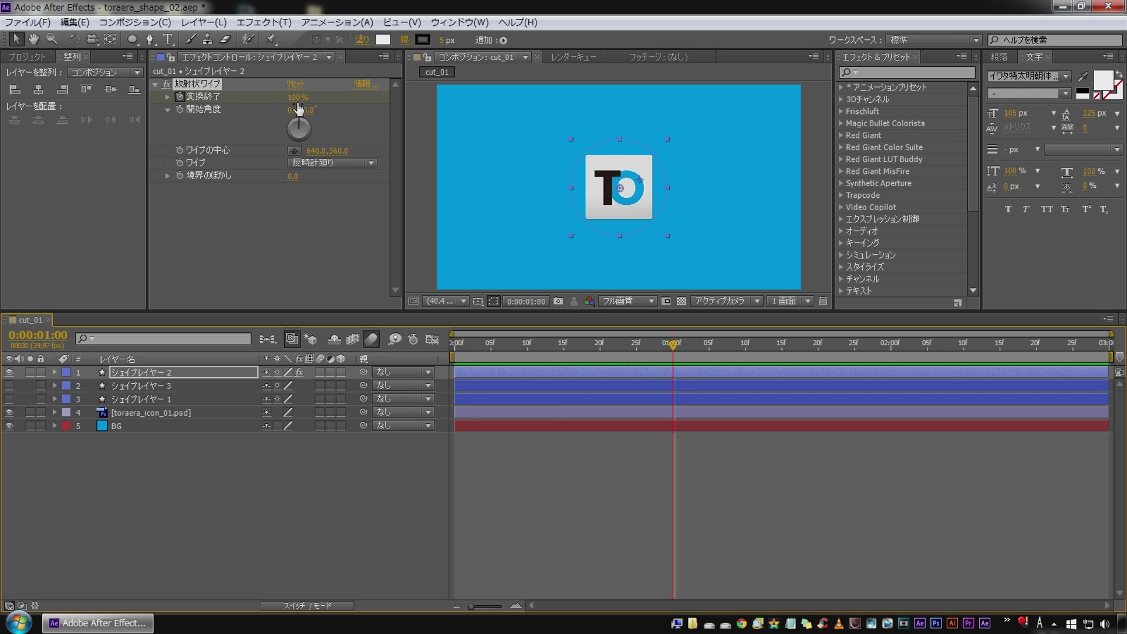
pyautogui.moveTo(263, 94); pyautogui.dragTo(184, 178)
pyautogui.click(303, 473)
pyautogui.press('KP_0')
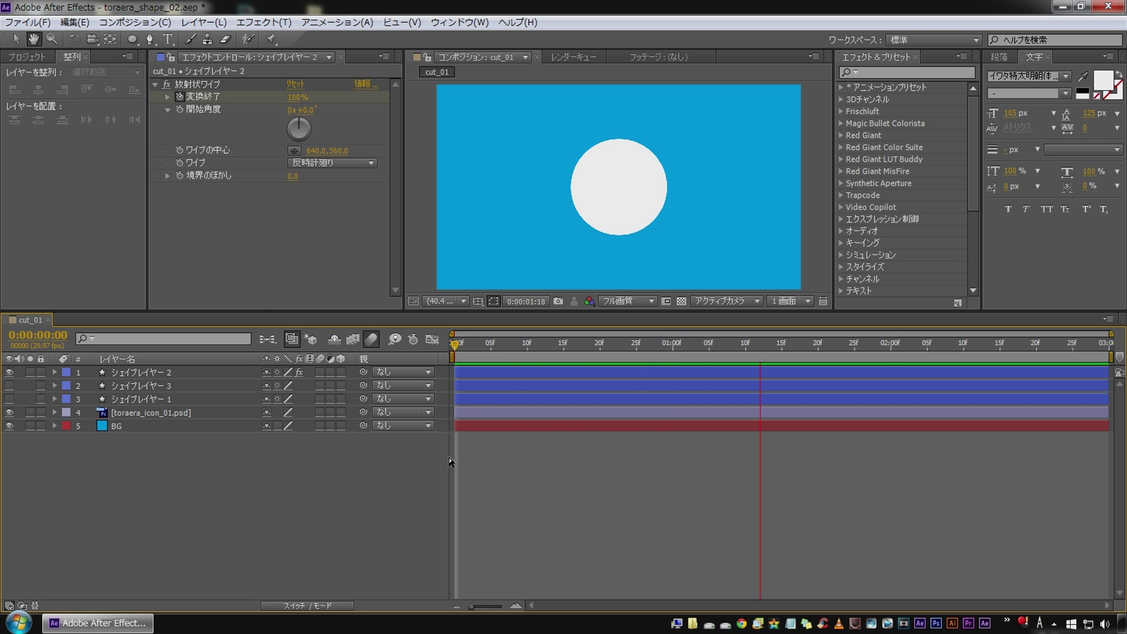
pyautogui.click(645, 347)
# - Move the 0% completion keyframe from 1:00 to 20 frames and preview the wipe
pyautogui.click(146, 374)
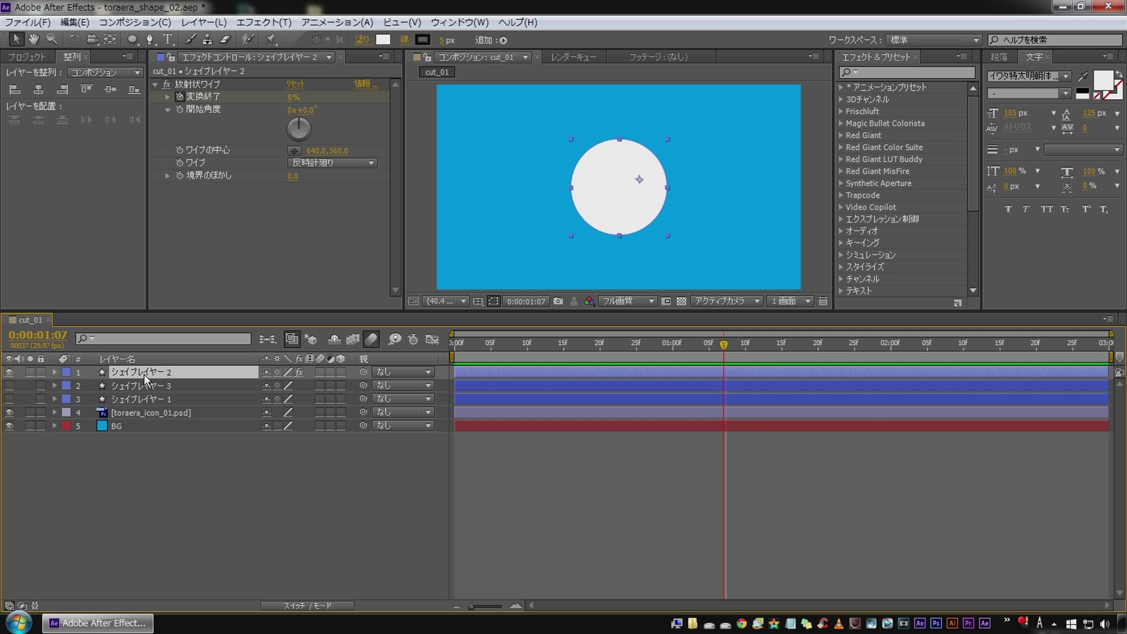
pyautogui.press('u')
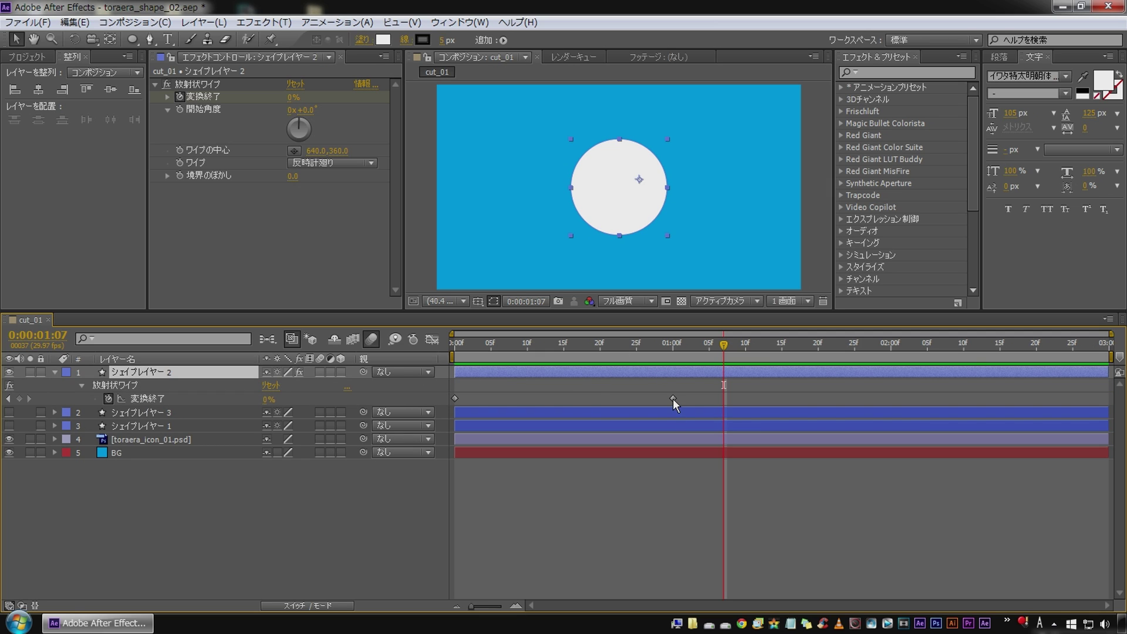
pyautogui.moveTo(673, 398); pyautogui.dragTo(601, 399)
pyautogui.click(603, 348)
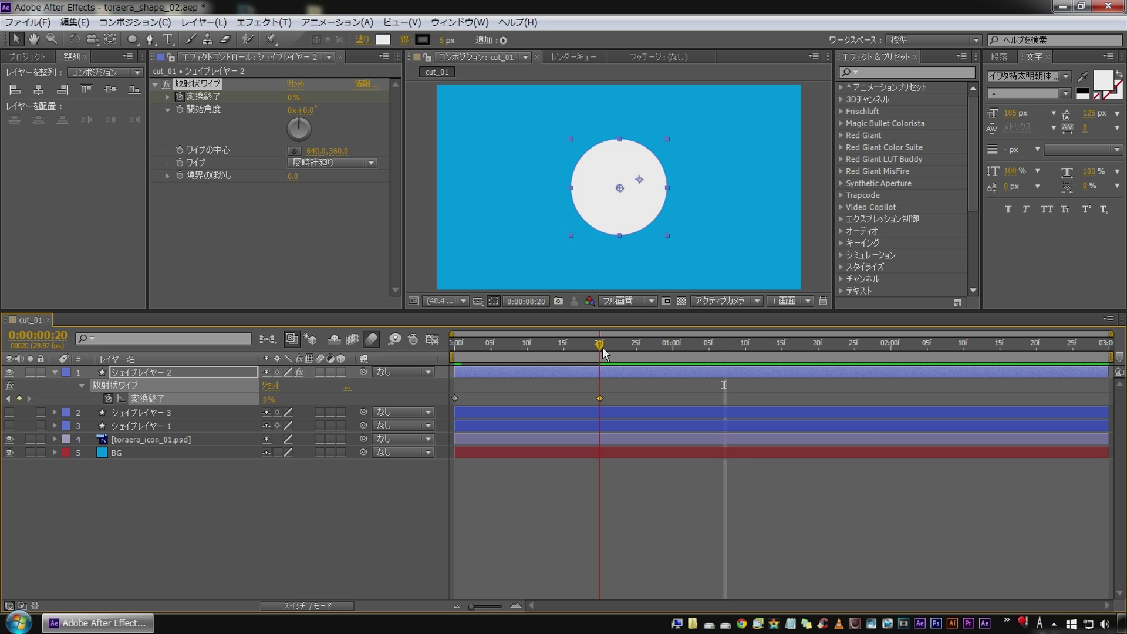
pyautogui.press('space')
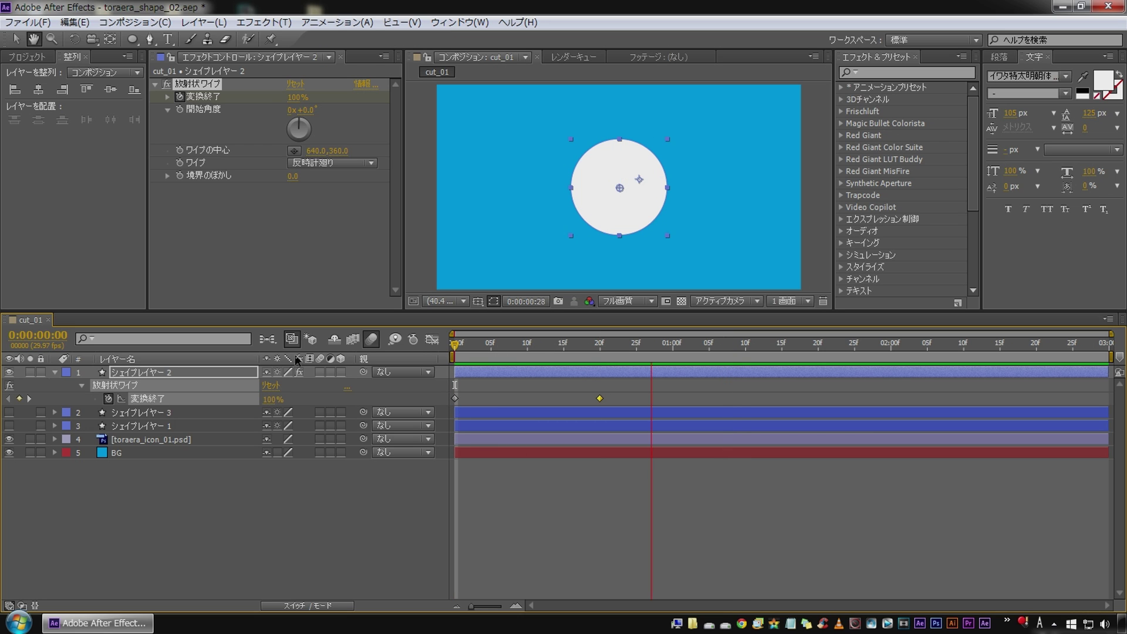
pyautogui.click(598, 346)
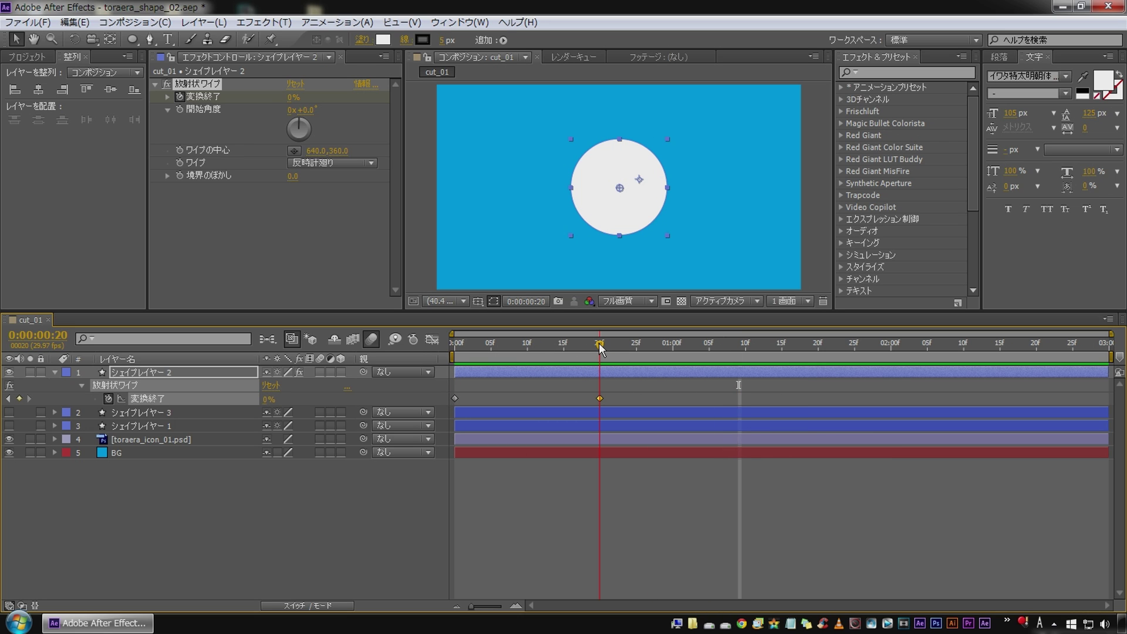
pyautogui.click(174, 375)
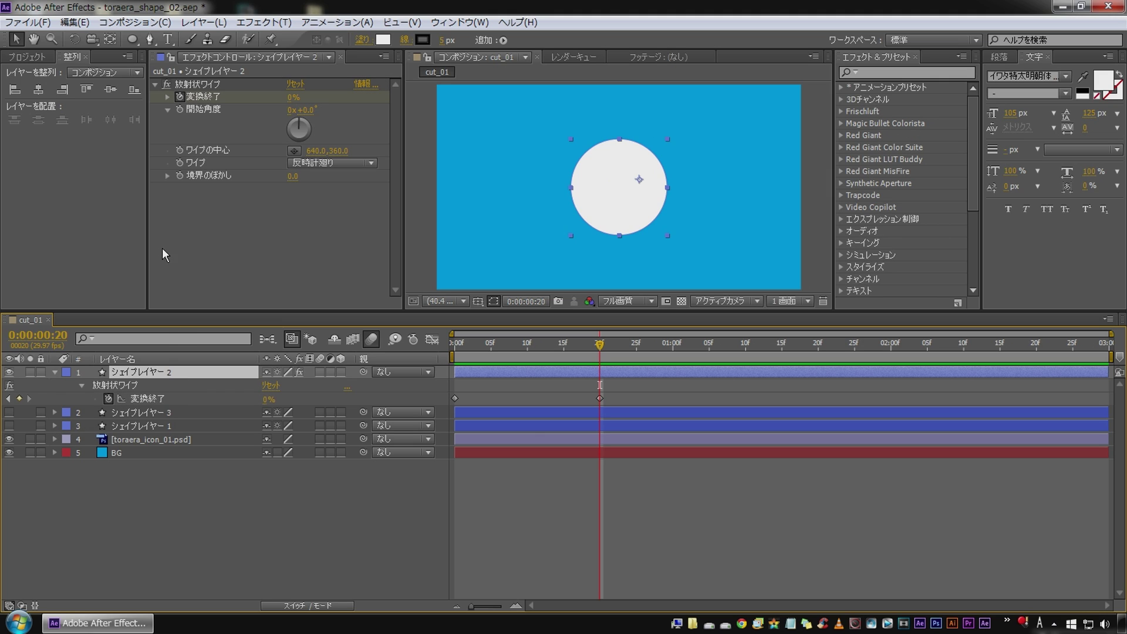
pyautogui.click(181, 167)
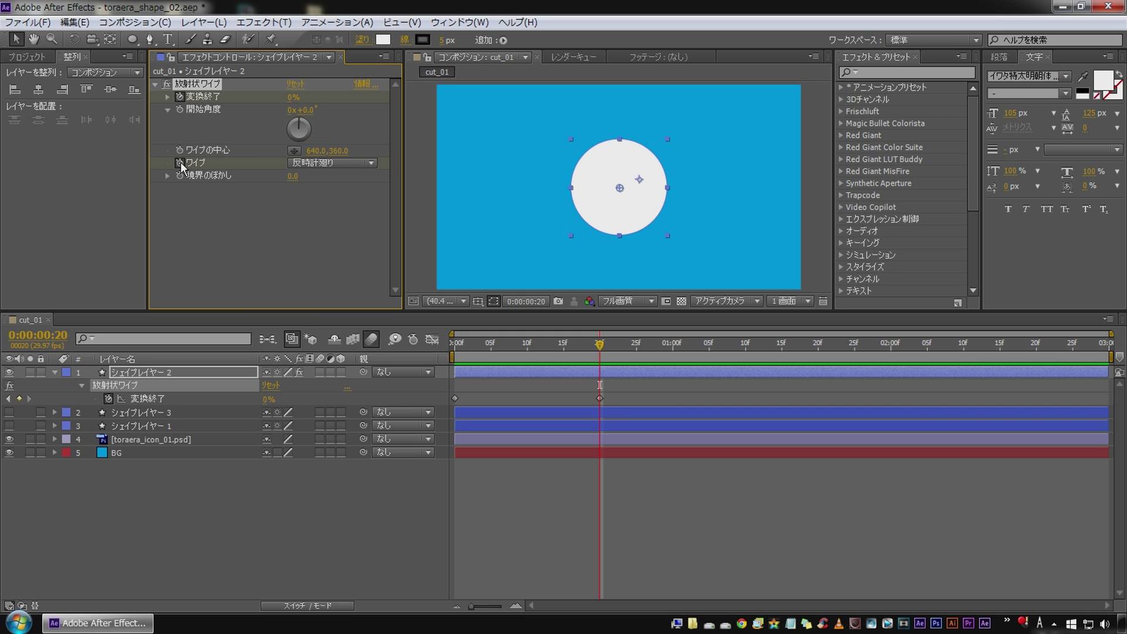
# - Switch the Radial Wipe to clockwise, keyframe Transition Completion at 100% at 1:10, and preview
pyautogui.click(308, 164)
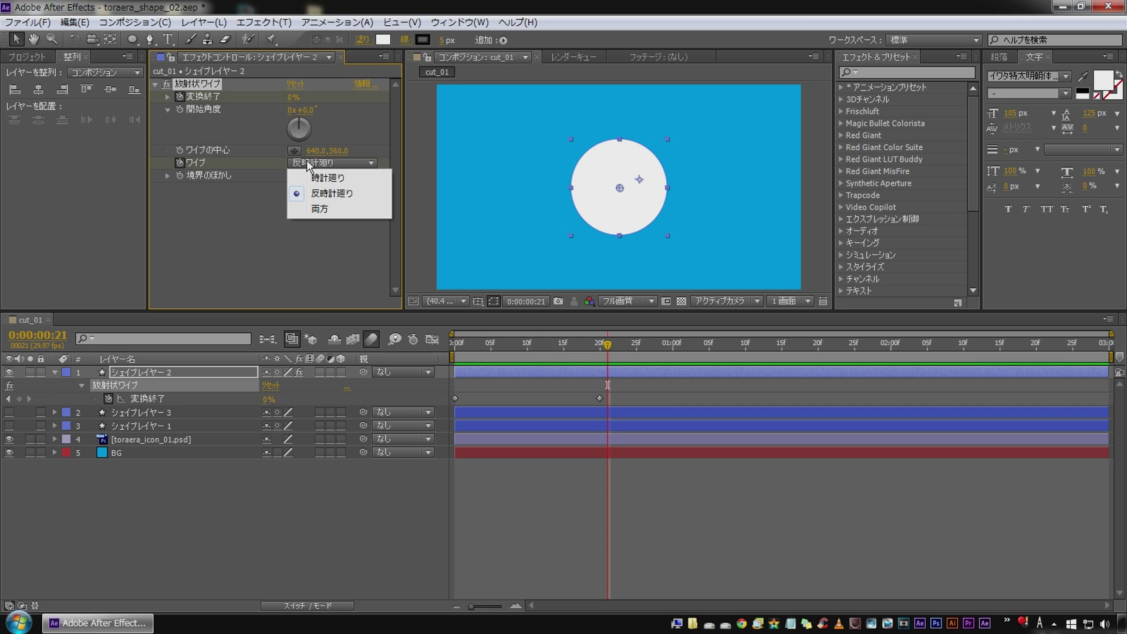
pyautogui.click(327, 178)
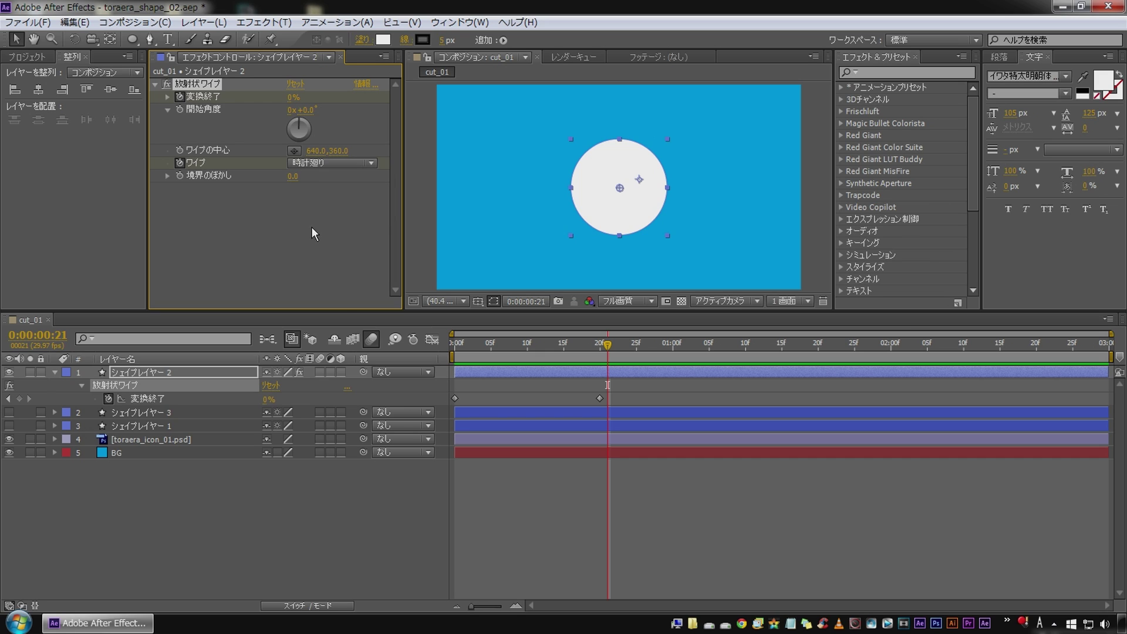
pyautogui.moveTo(609, 351); pyautogui.dragTo(745, 346)
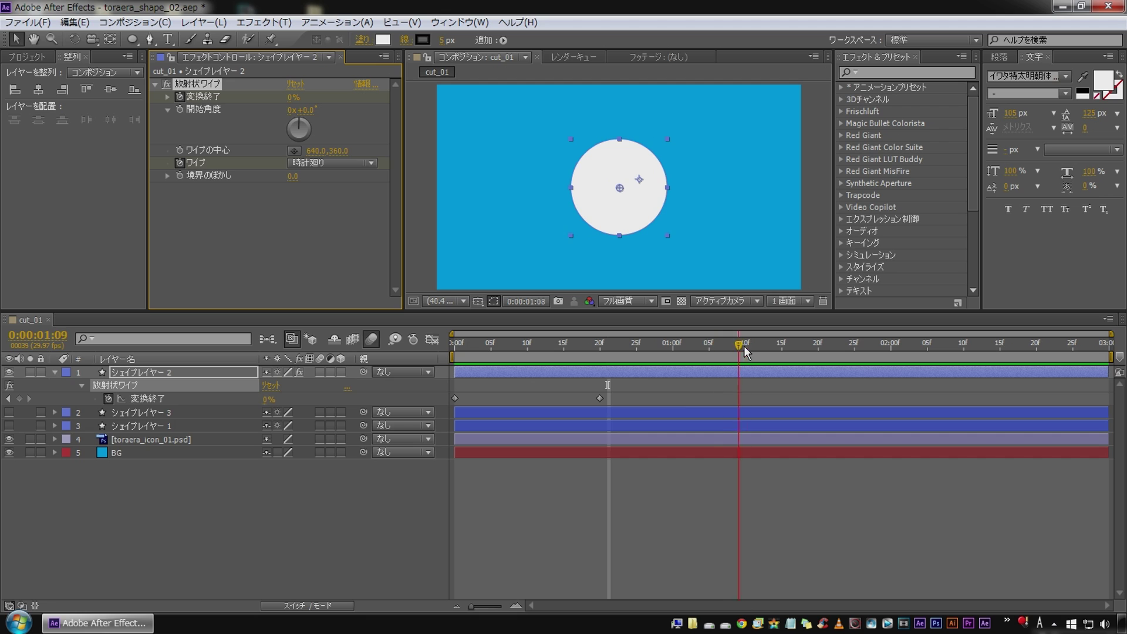
pyautogui.moveTo(292, 97); pyautogui.dragTo(306, 97)
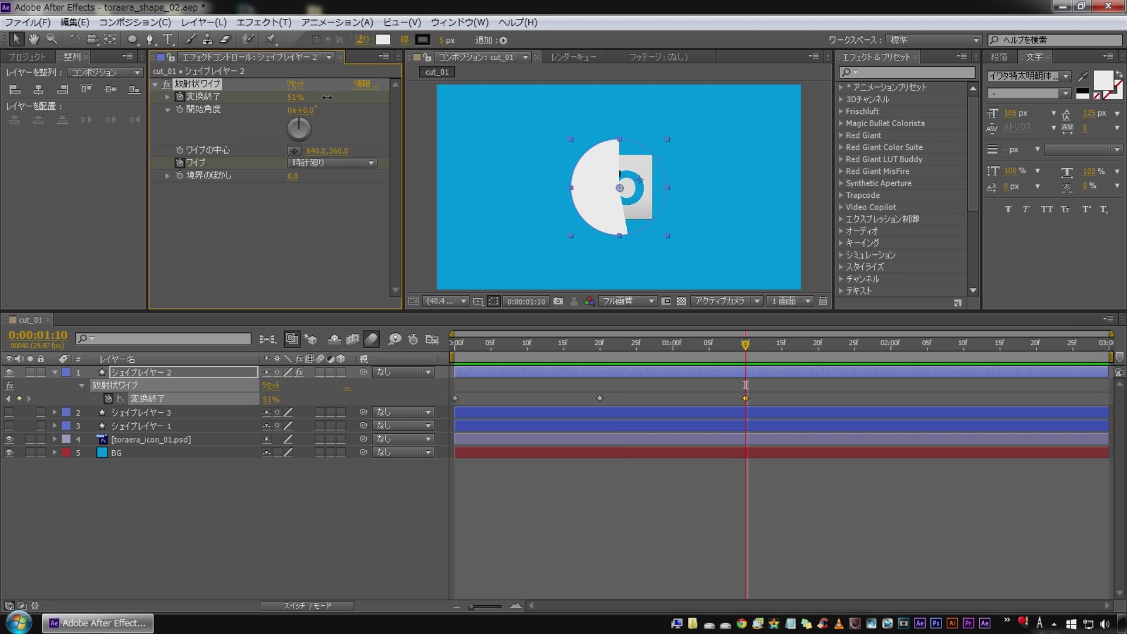
pyautogui.moveTo(306, 98); pyautogui.dragTo(414, 238)
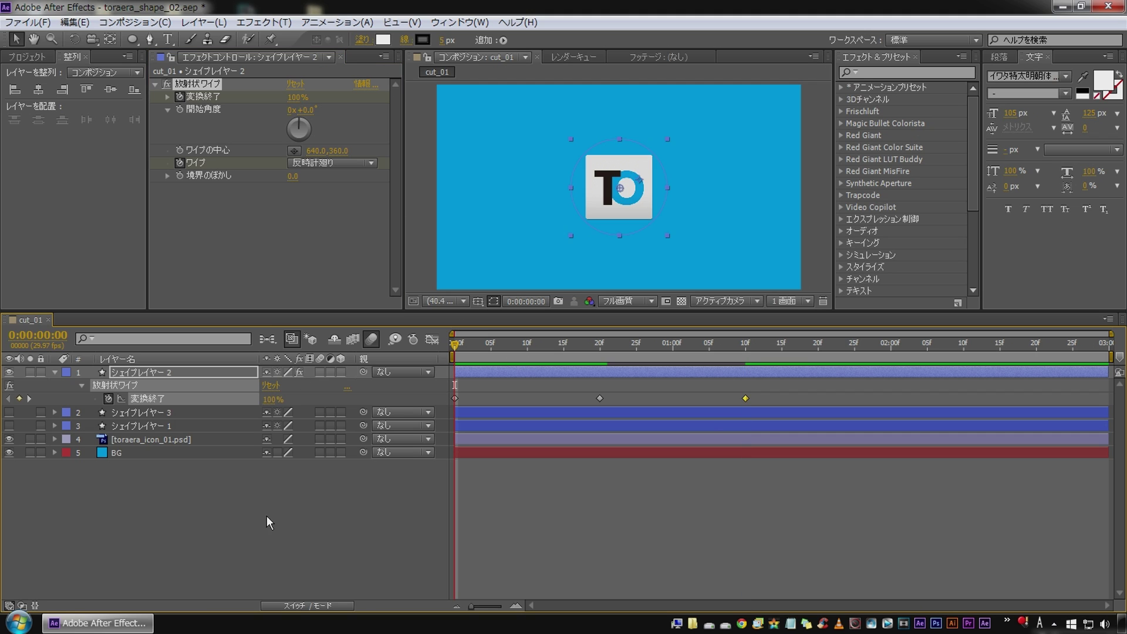
pyautogui.click(305, 488)
pyautogui.press('space')
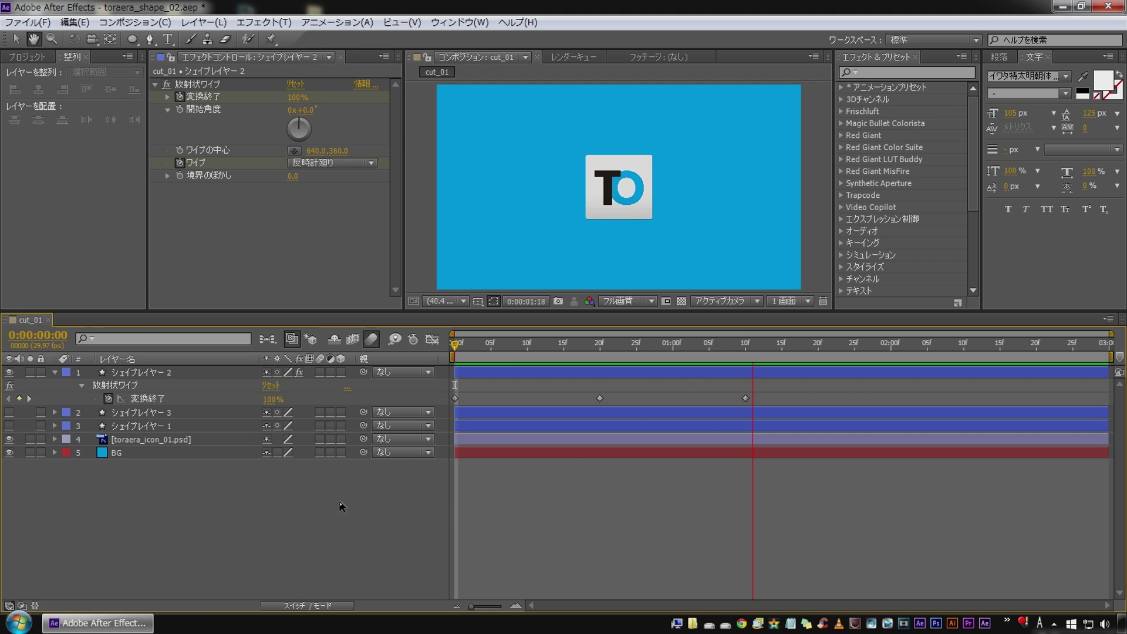
pyautogui.hotkey('ctrl', 'z')
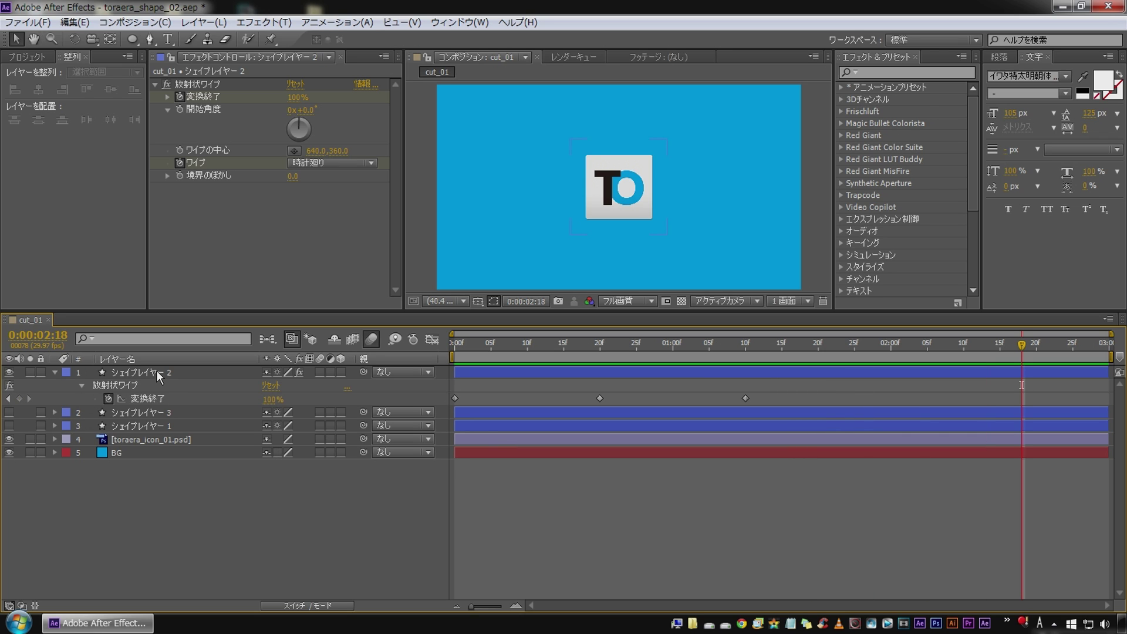
# - Add a Transition Completion keyframe and slide it back to about 12 frames
pyautogui.click(156, 371)
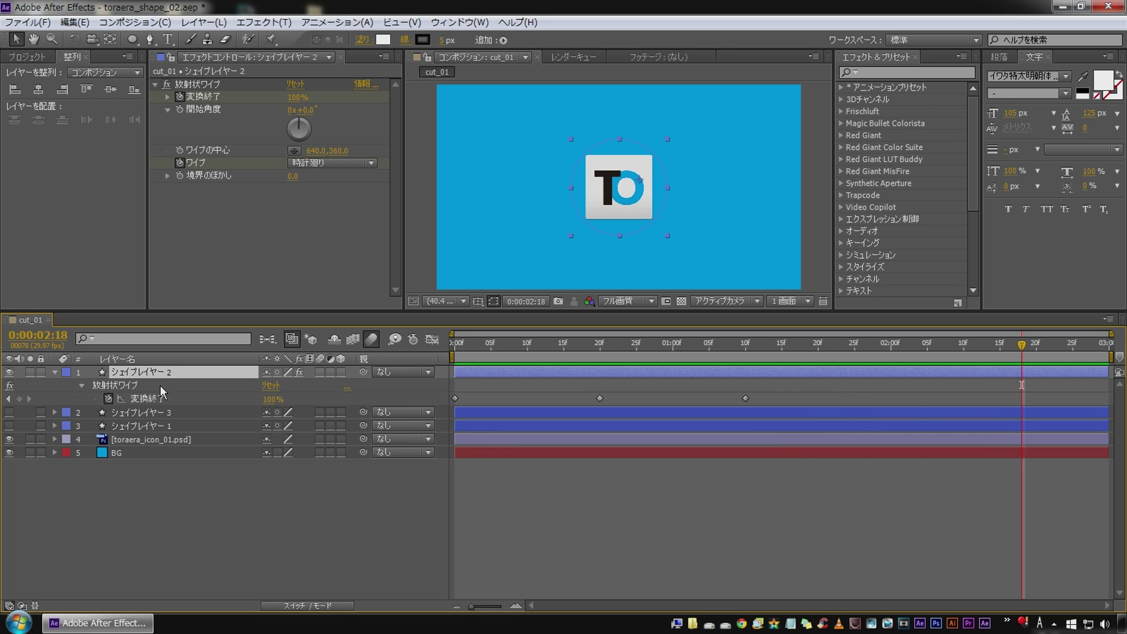
pyautogui.moveTo(534, 352); pyautogui.dragTo(583, 350)
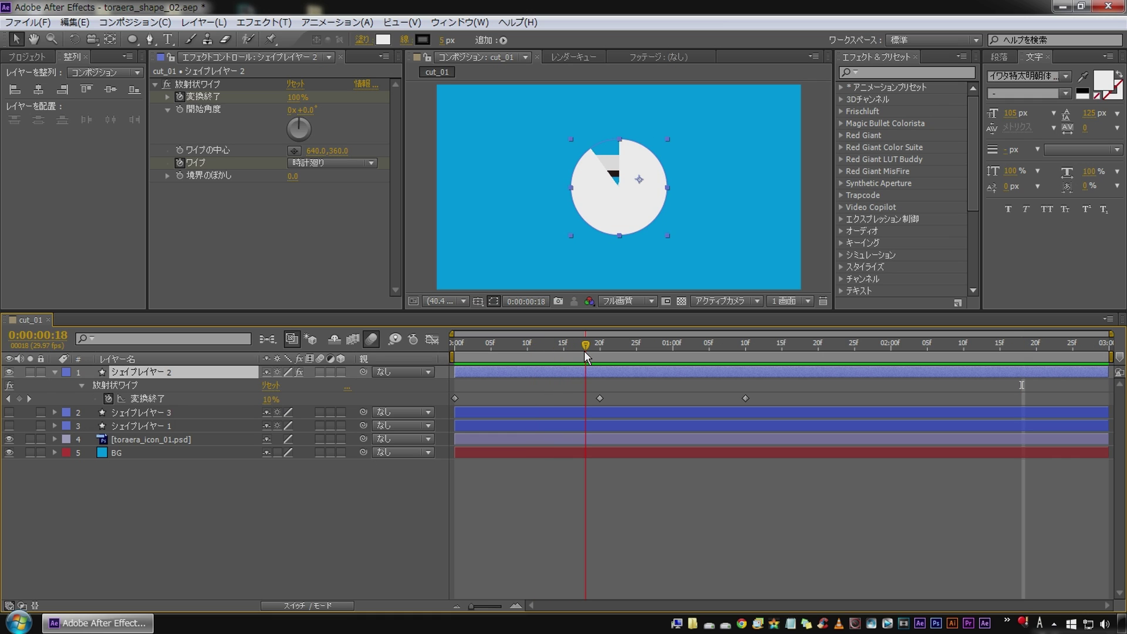
pyautogui.click(20, 399)
pyautogui.moveTo(586, 398); pyautogui.dragTo(546, 404)
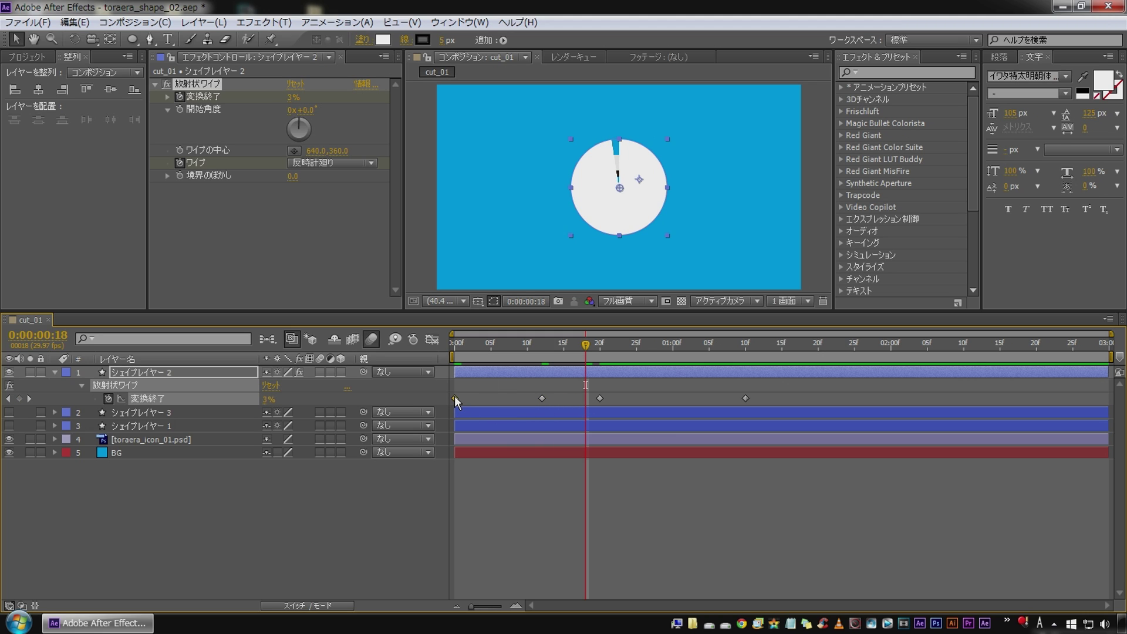
# - Apply Easy Ease (F9) to the 1:10 keyframe and preview
pyautogui.click(745, 398)
pyautogui.press('F9')
pyautogui.click(700, 487)
pyautogui.press('Home')
pyautogui.press('space')
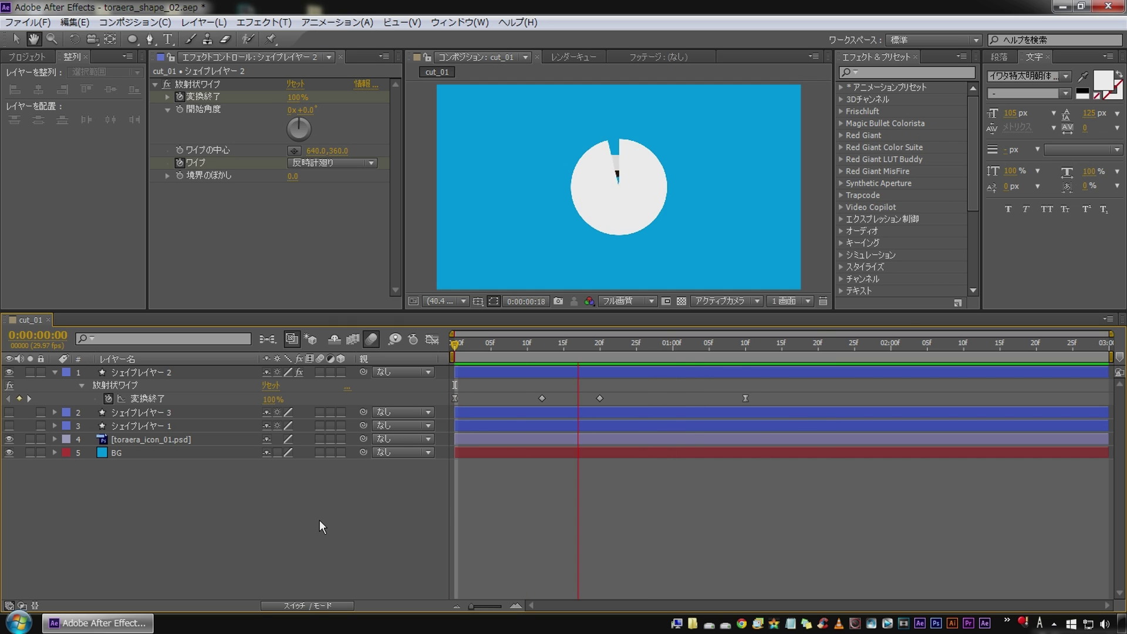
# - Ease the 20-frame keyframe too, then preview and scrub frames 12–16 to check the wipe
pyautogui.click(600, 399)
pyautogui.press('F9')
pyautogui.click(556, 499)
pyautogui.press('KP_0')
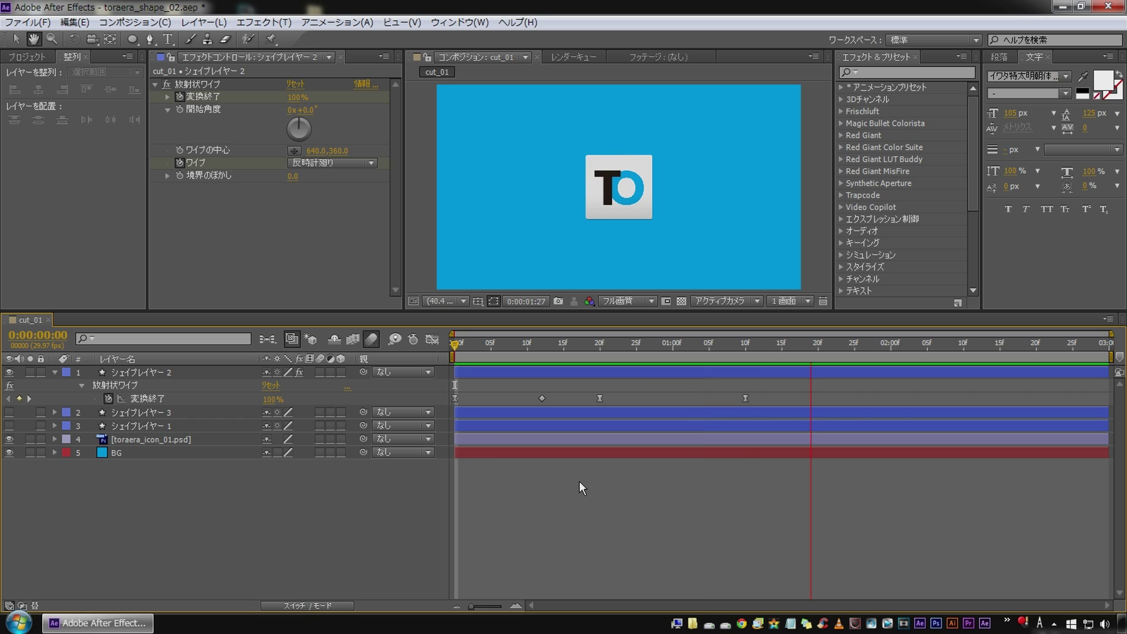
pyautogui.hotkey('ctrl', 'z')
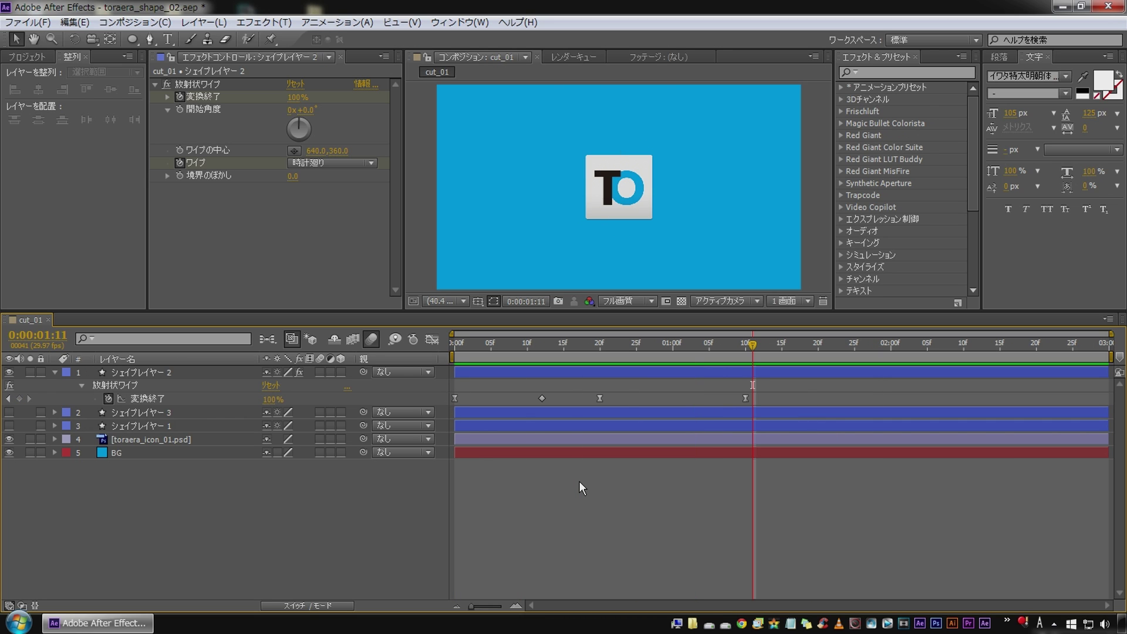
pyautogui.click(541, 344)
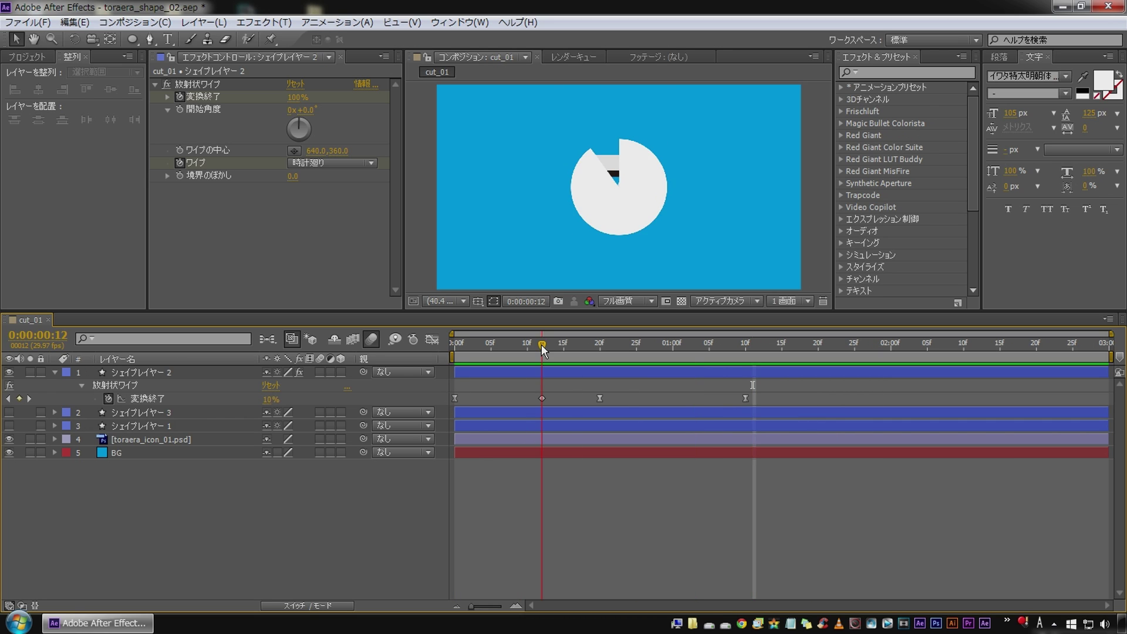
pyautogui.moveTo(541, 344); pyautogui.dragTo(599, 347)
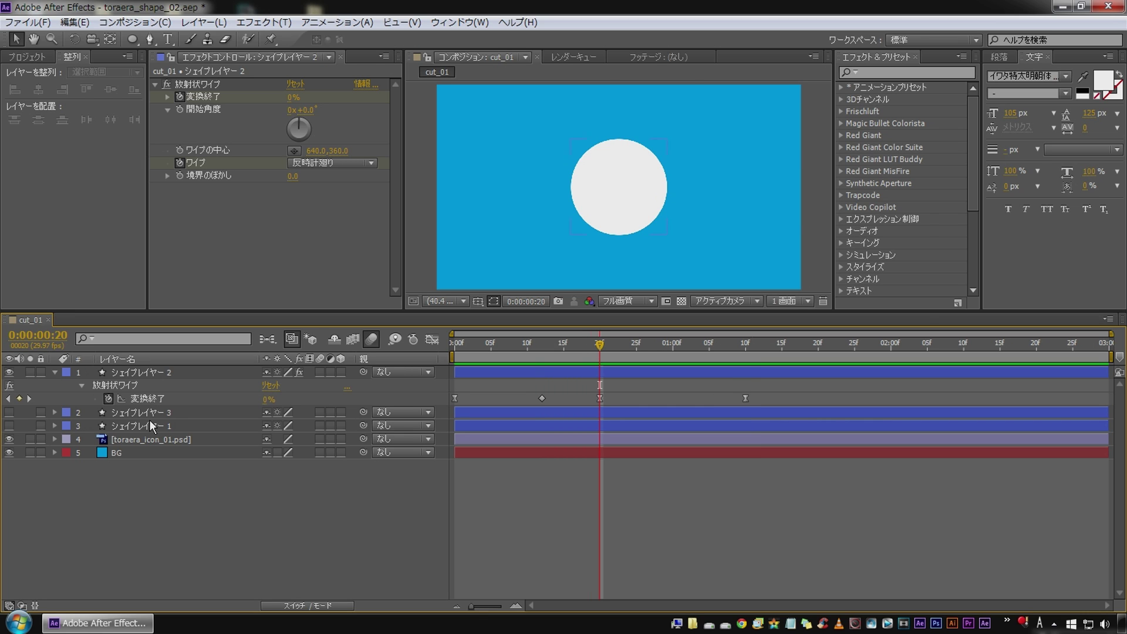
# - Trim toraera_icon_01.psd to start at 20 frames, preview, and unhide shape layers 3 and 1
pyautogui.click(139, 441)
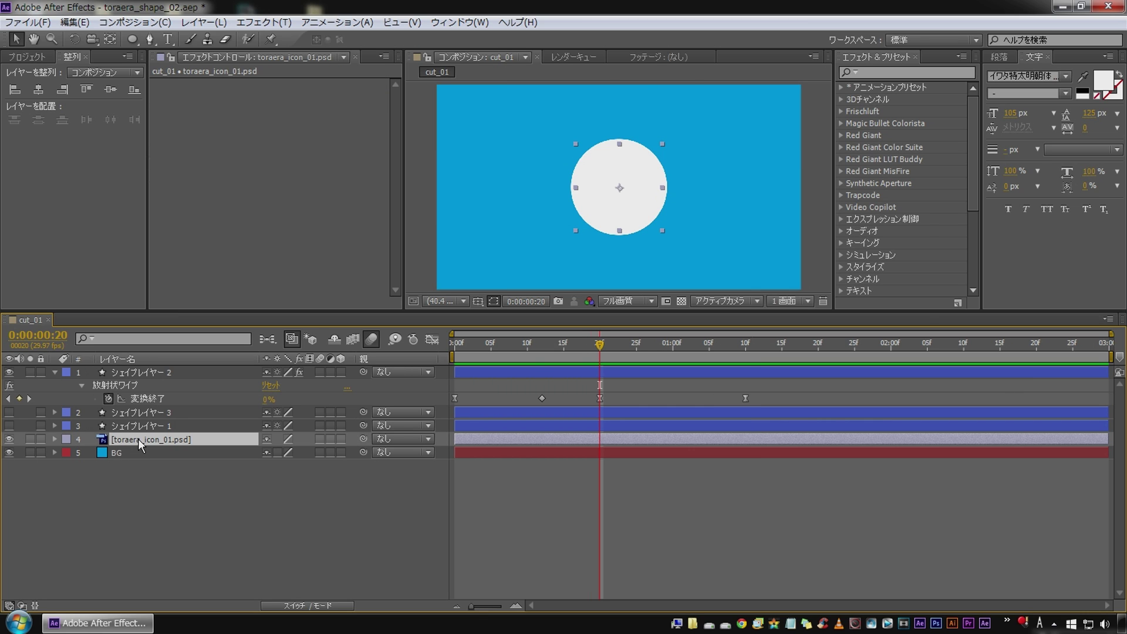
pyautogui.press('[')
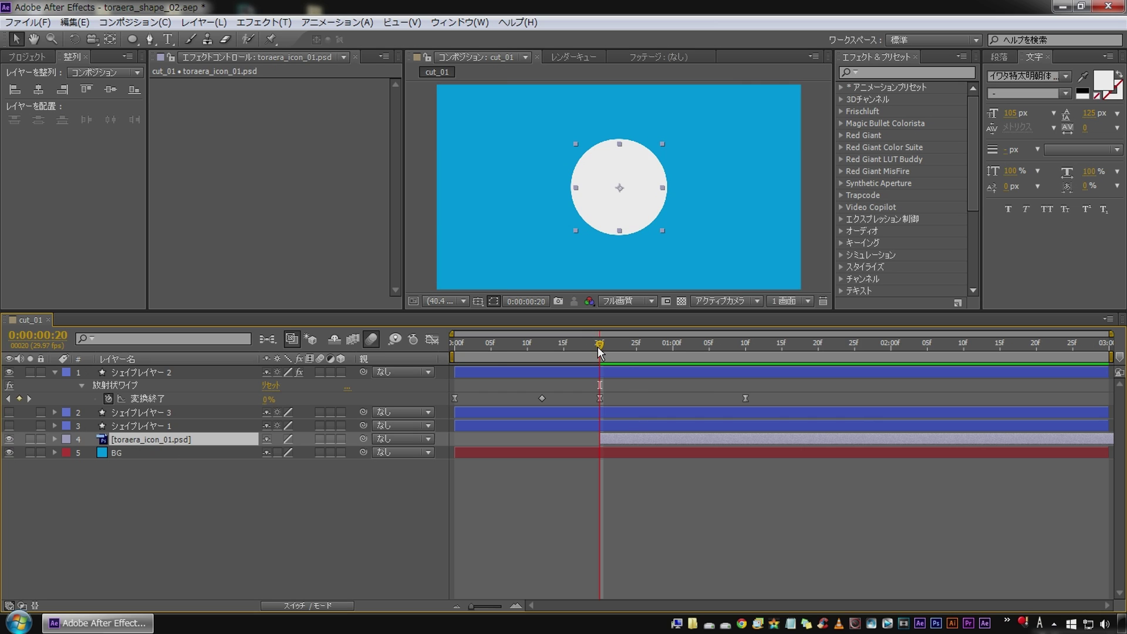
pyautogui.press('Home')
pyautogui.click(315, 494)
pyautogui.press('space')
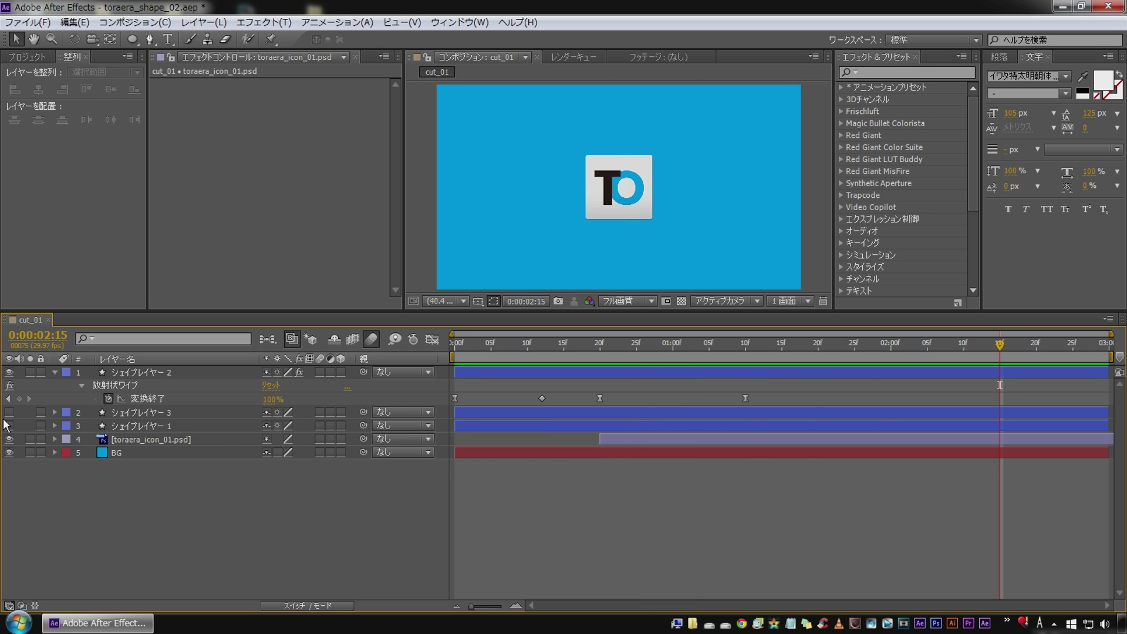
pyautogui.moveTo(9, 412); pyautogui.dragTo(9, 426)
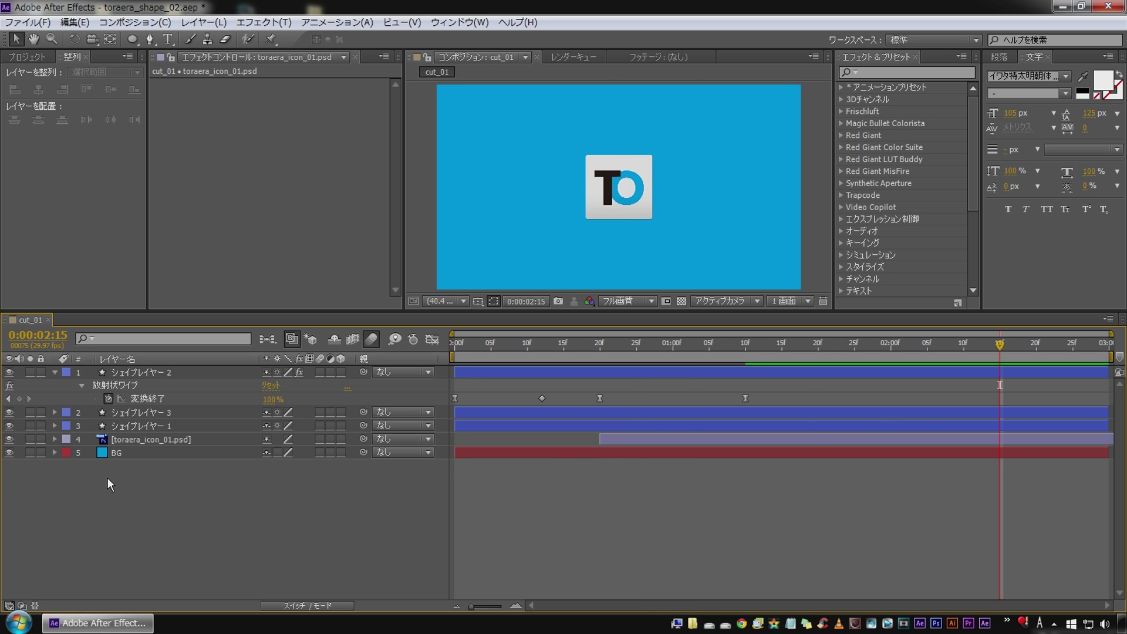
pyautogui.press('Home')
pyautogui.press('space')
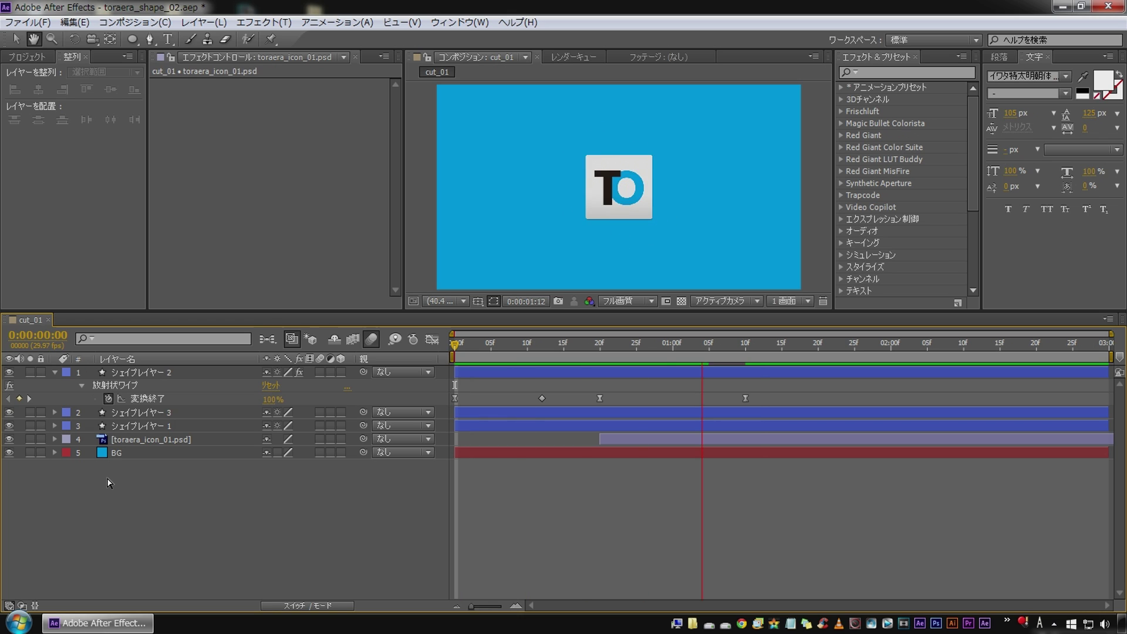